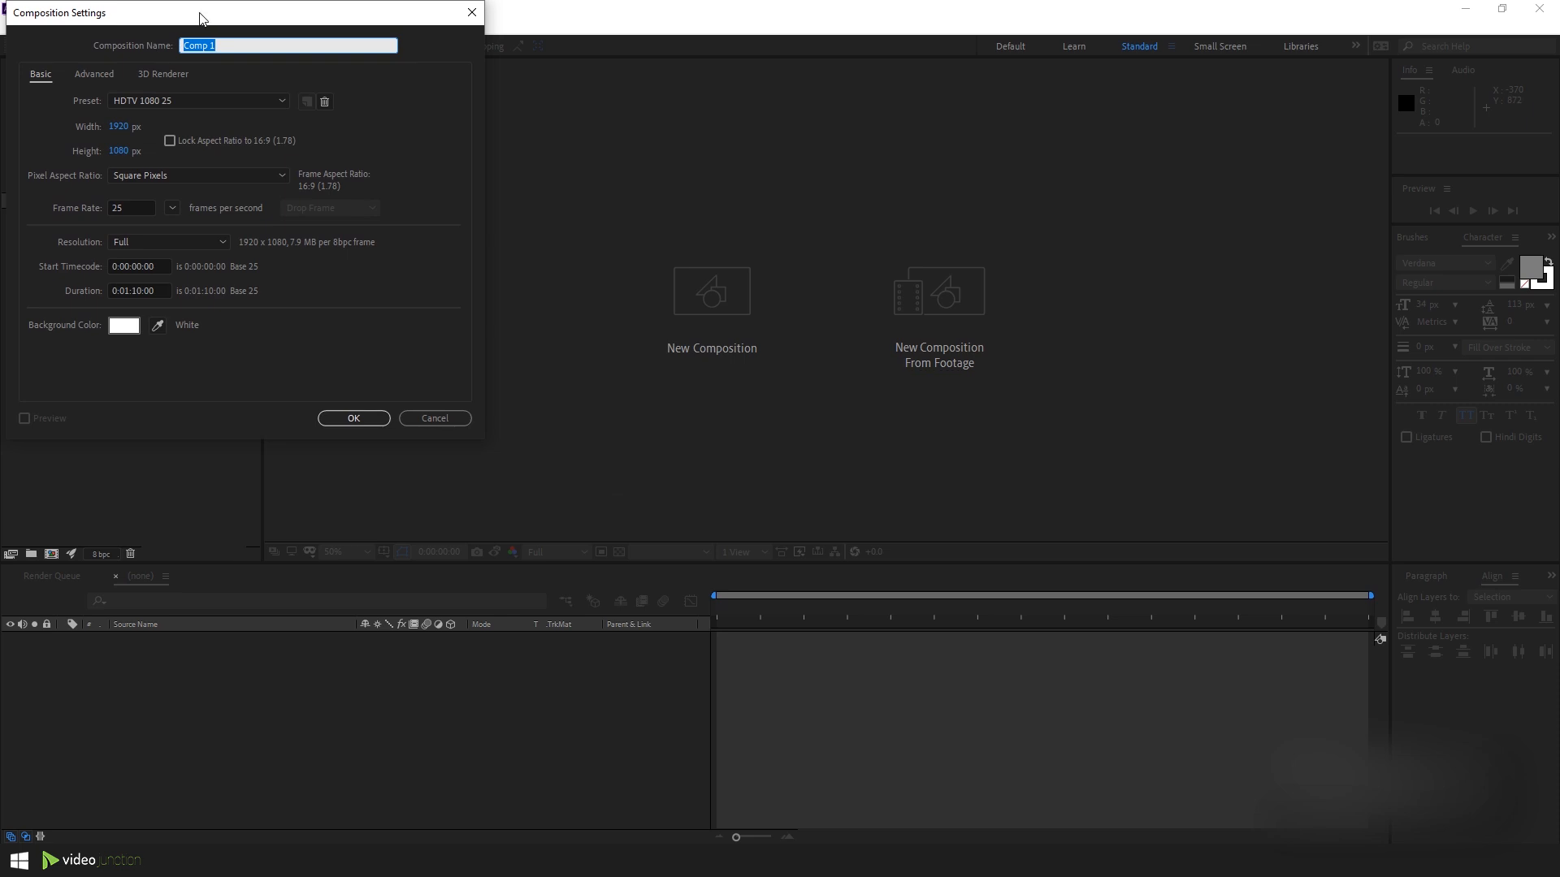
Create the new composition under the name Whiteboard Animation with the HDTV 1080 25 settings.
drag(201, 14, 706, 216)
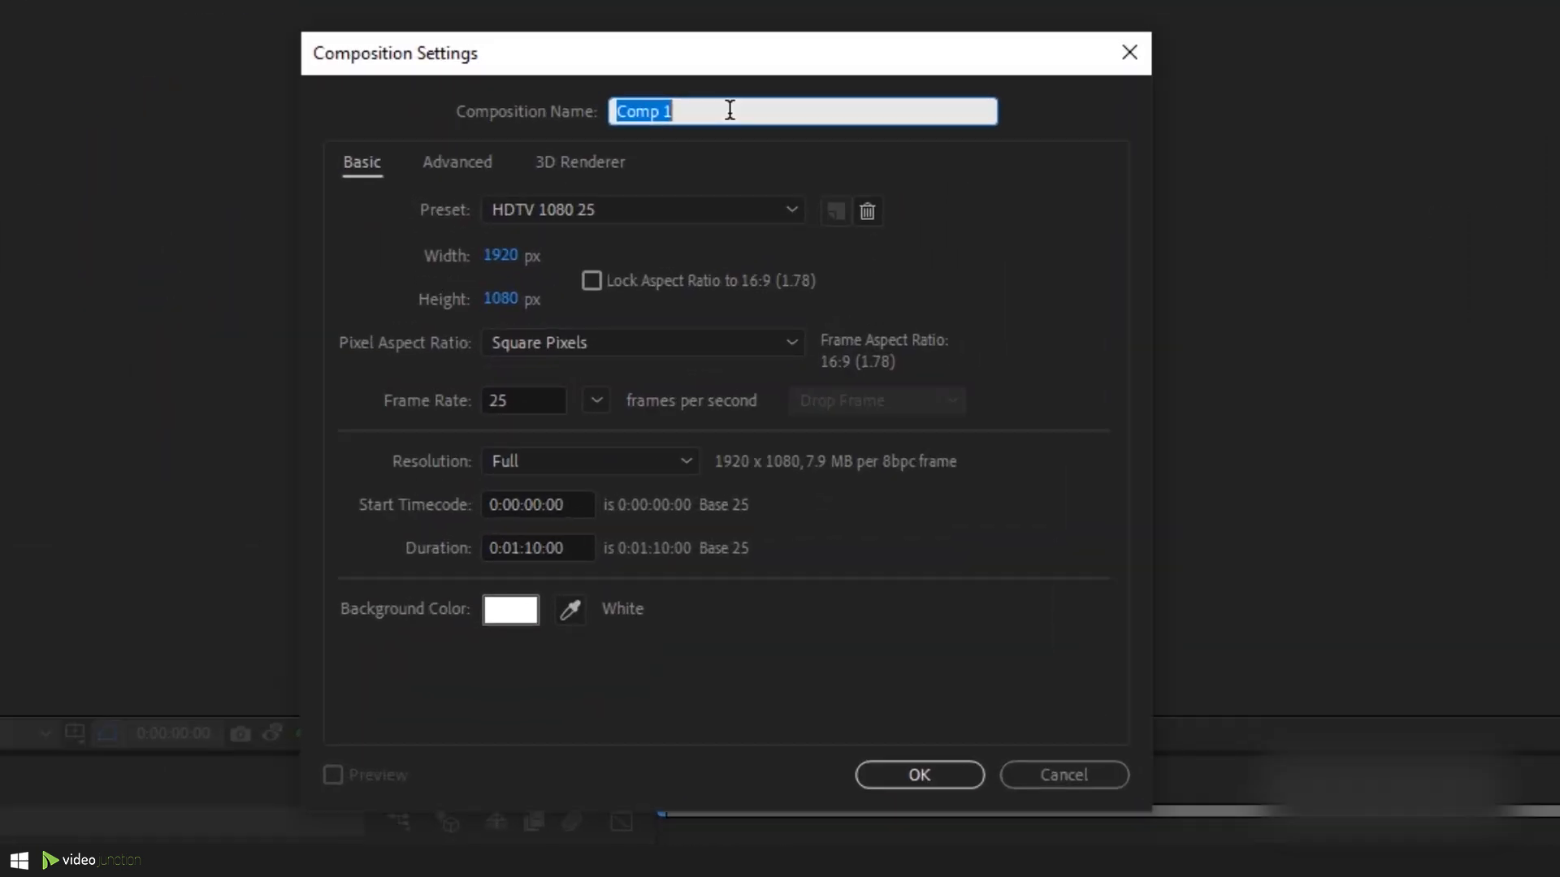
text(Whit)
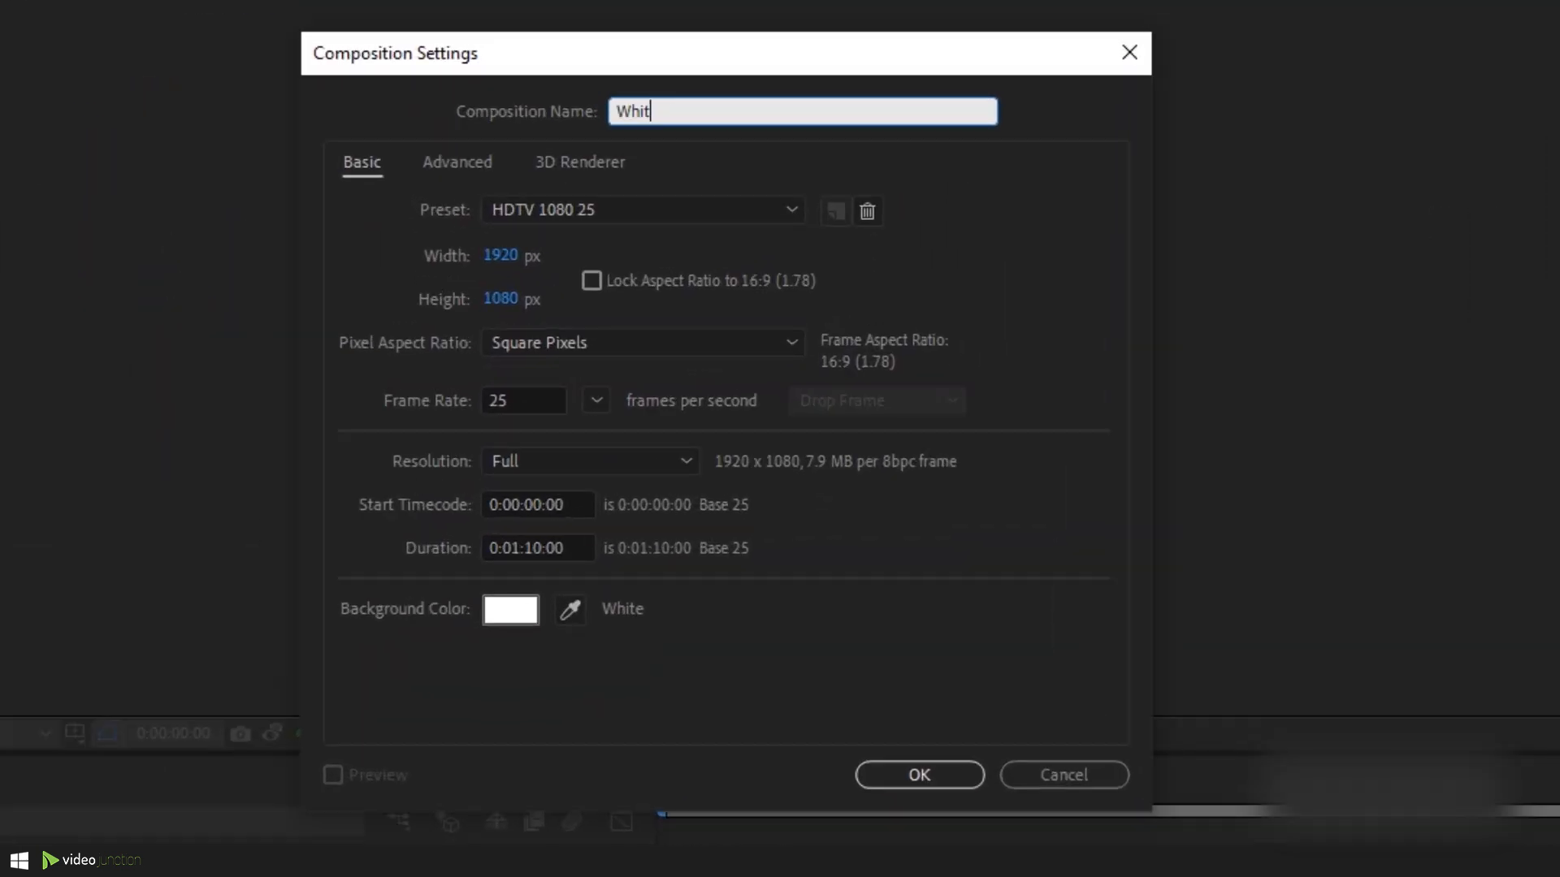
text(eboard Animation)
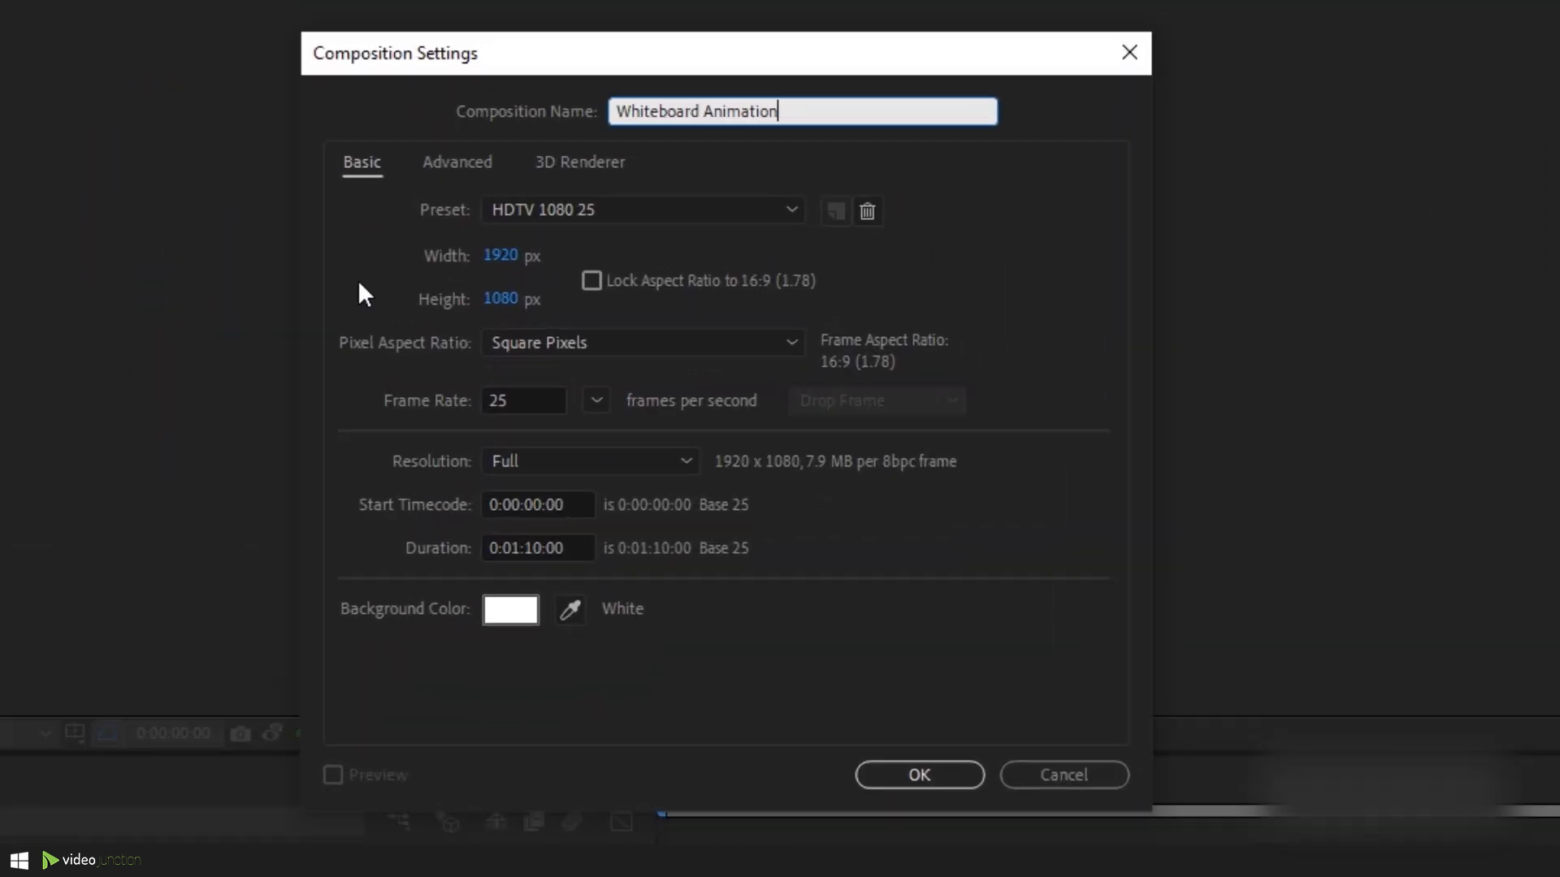
click(919, 776)
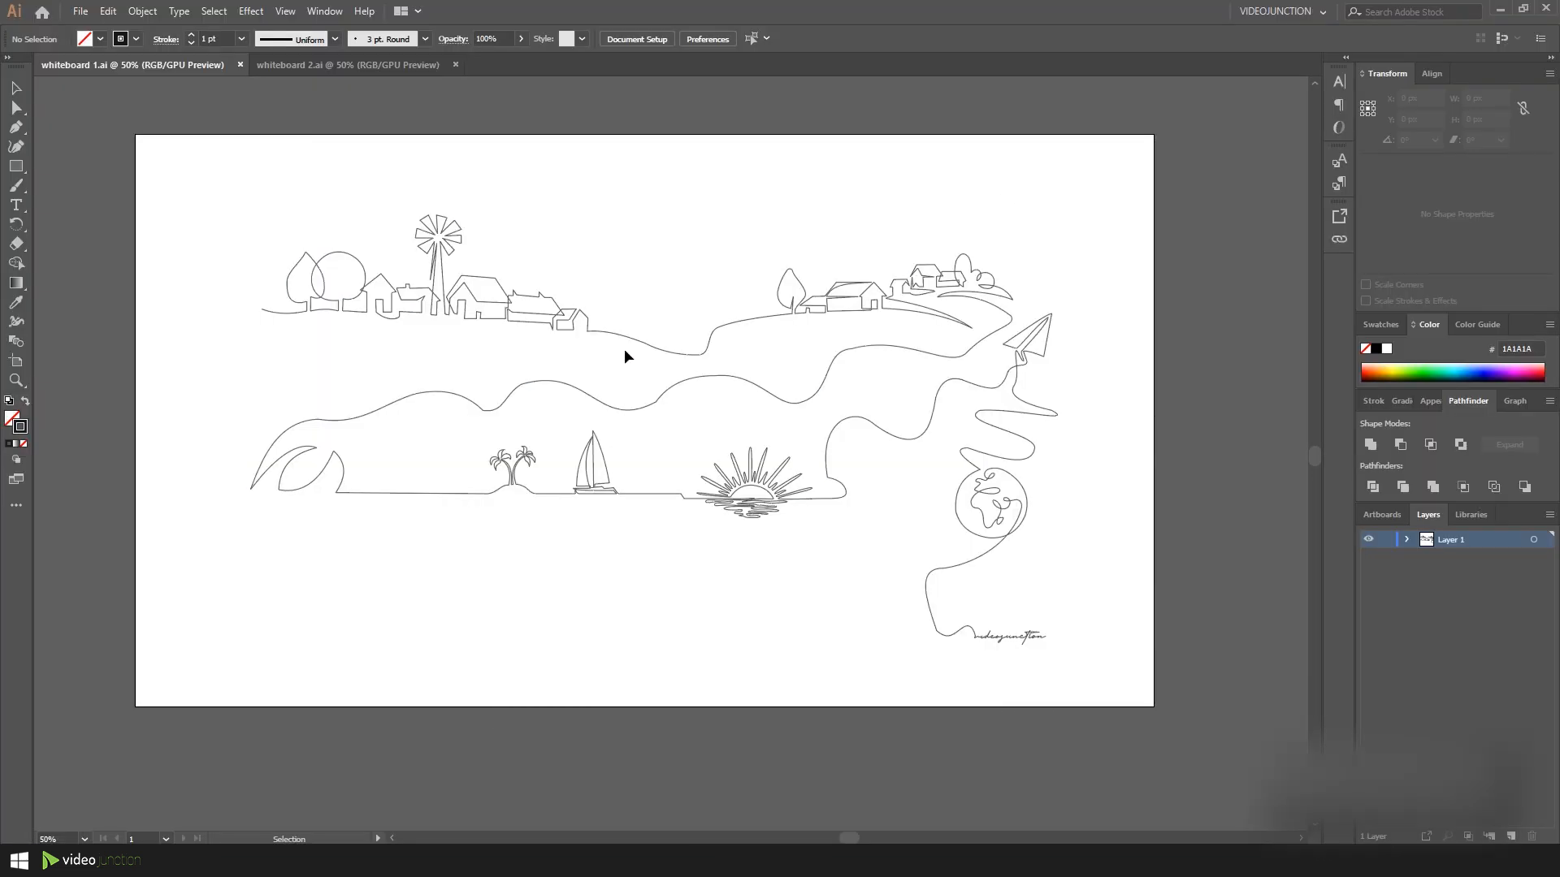
Switch to Illustrator, compare the drawings in whiteboard 1.ai and whiteboard 2.ai, and examine the landscape's path up close.
click(333, 65)
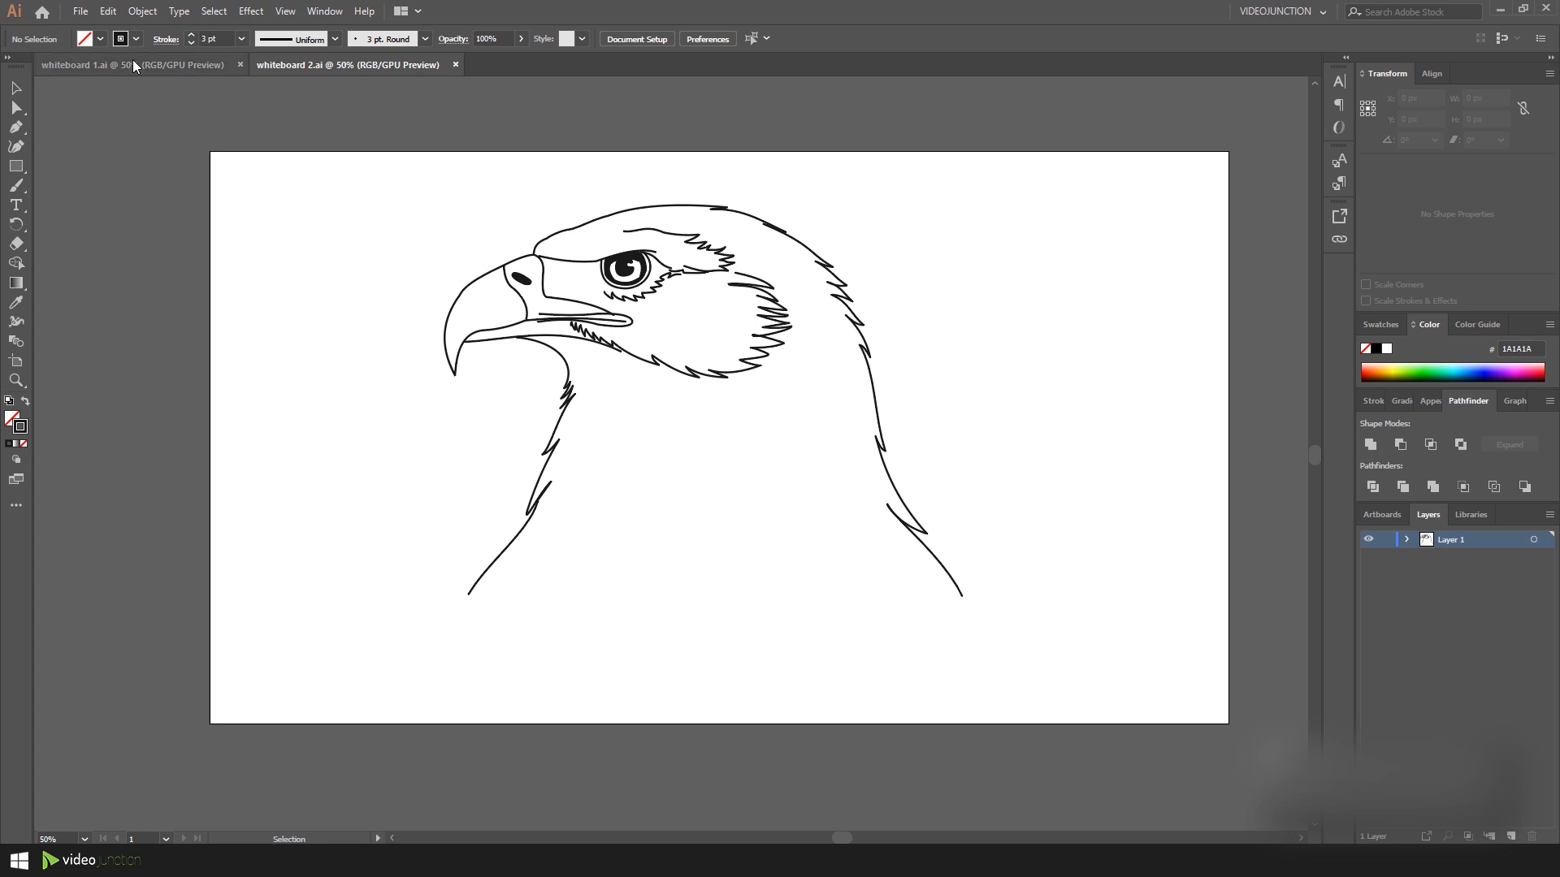
click(134, 64)
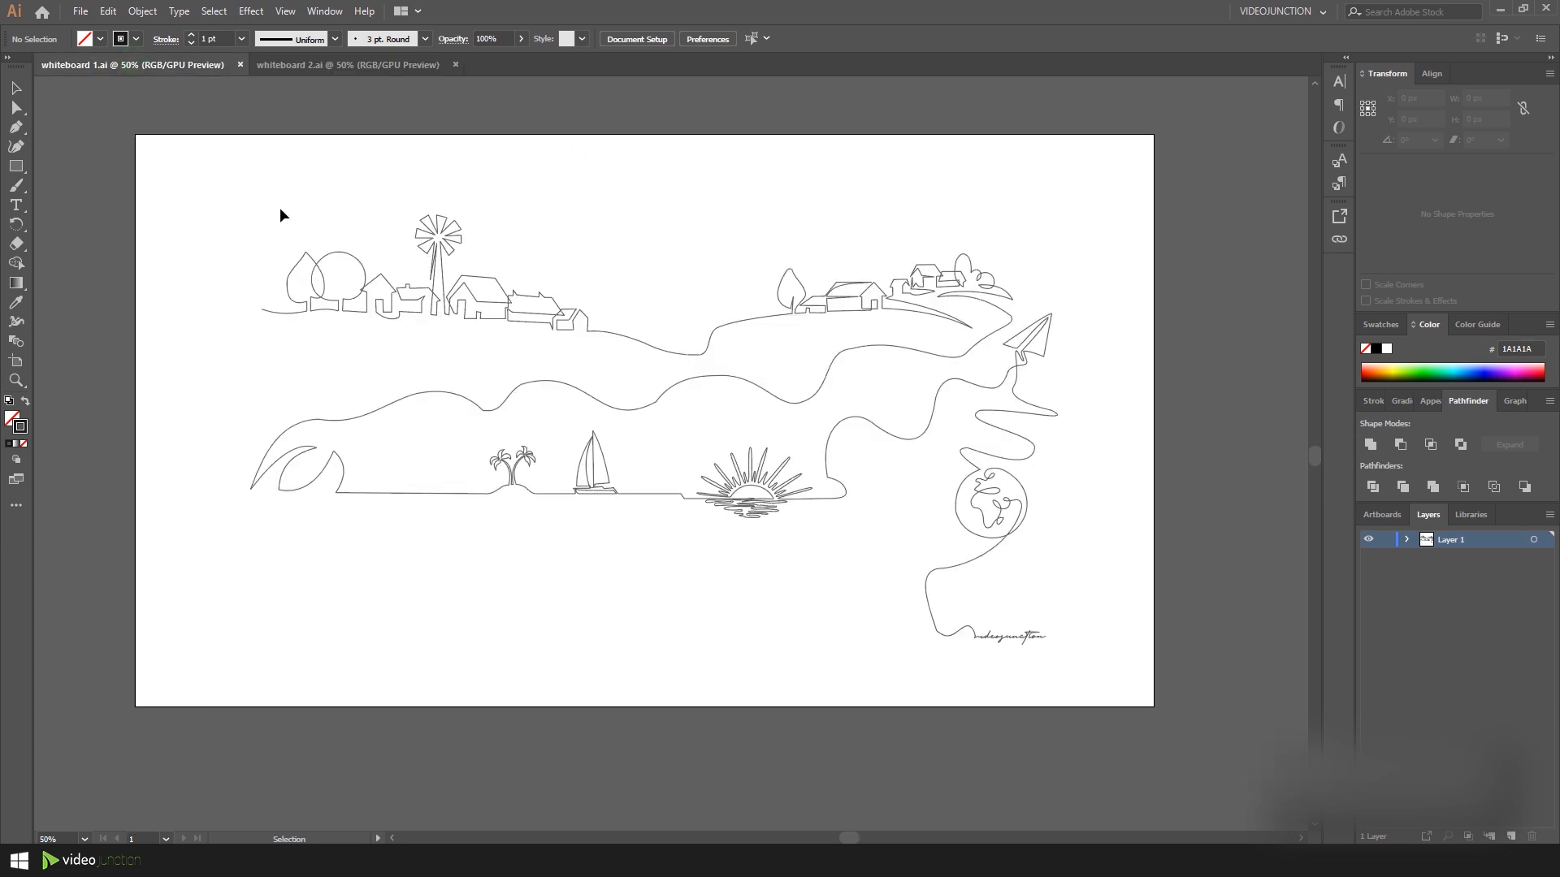
key(ctrl+minus)
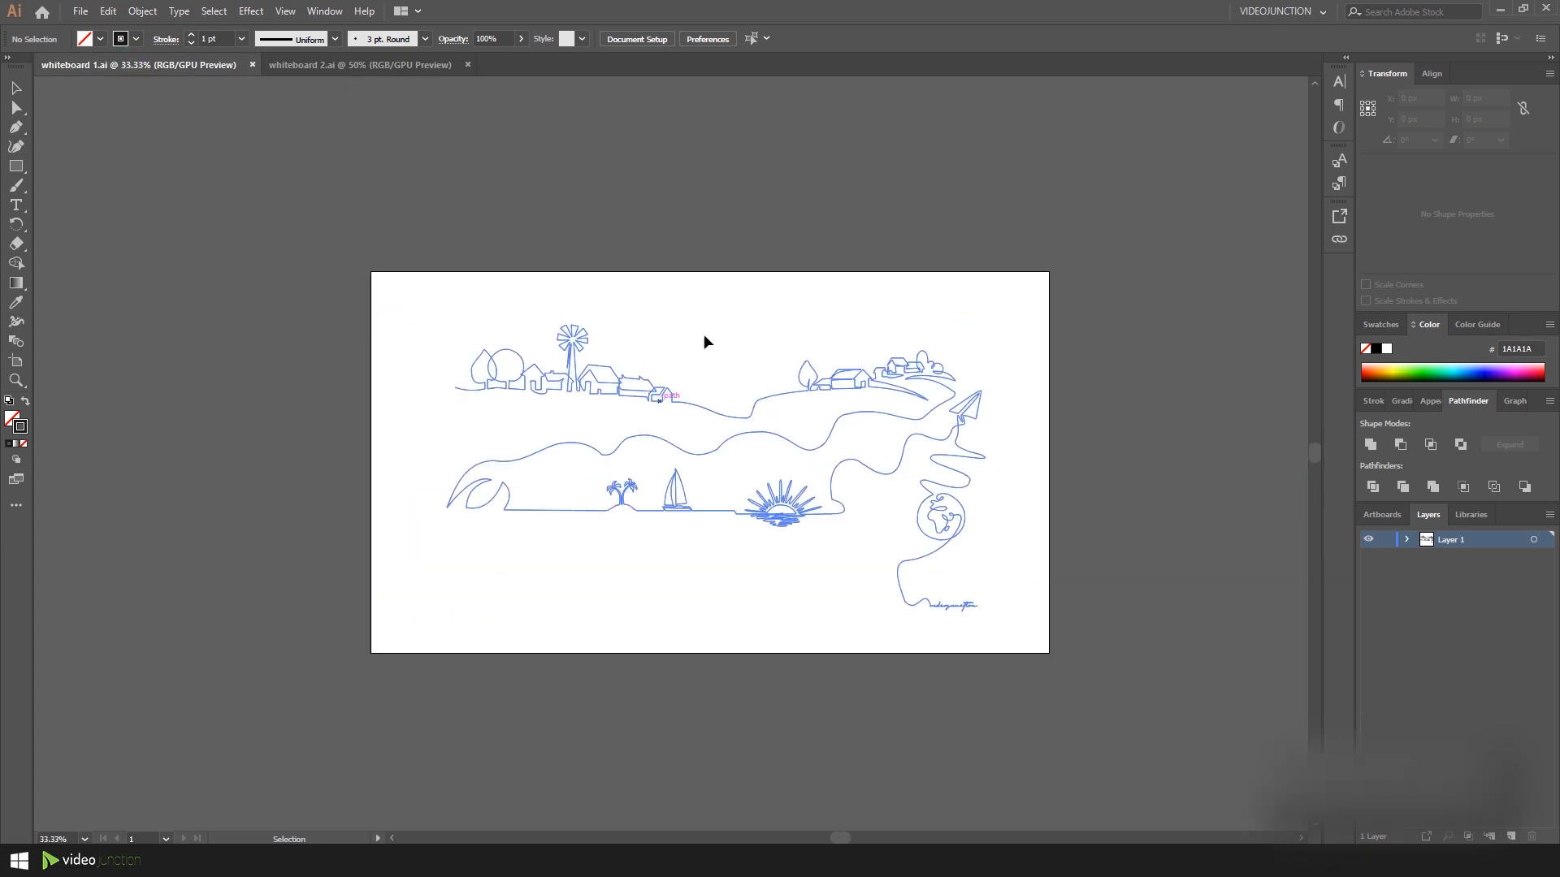
click(664, 391)
key(ctrl+plus)
key(ctrl+plus)
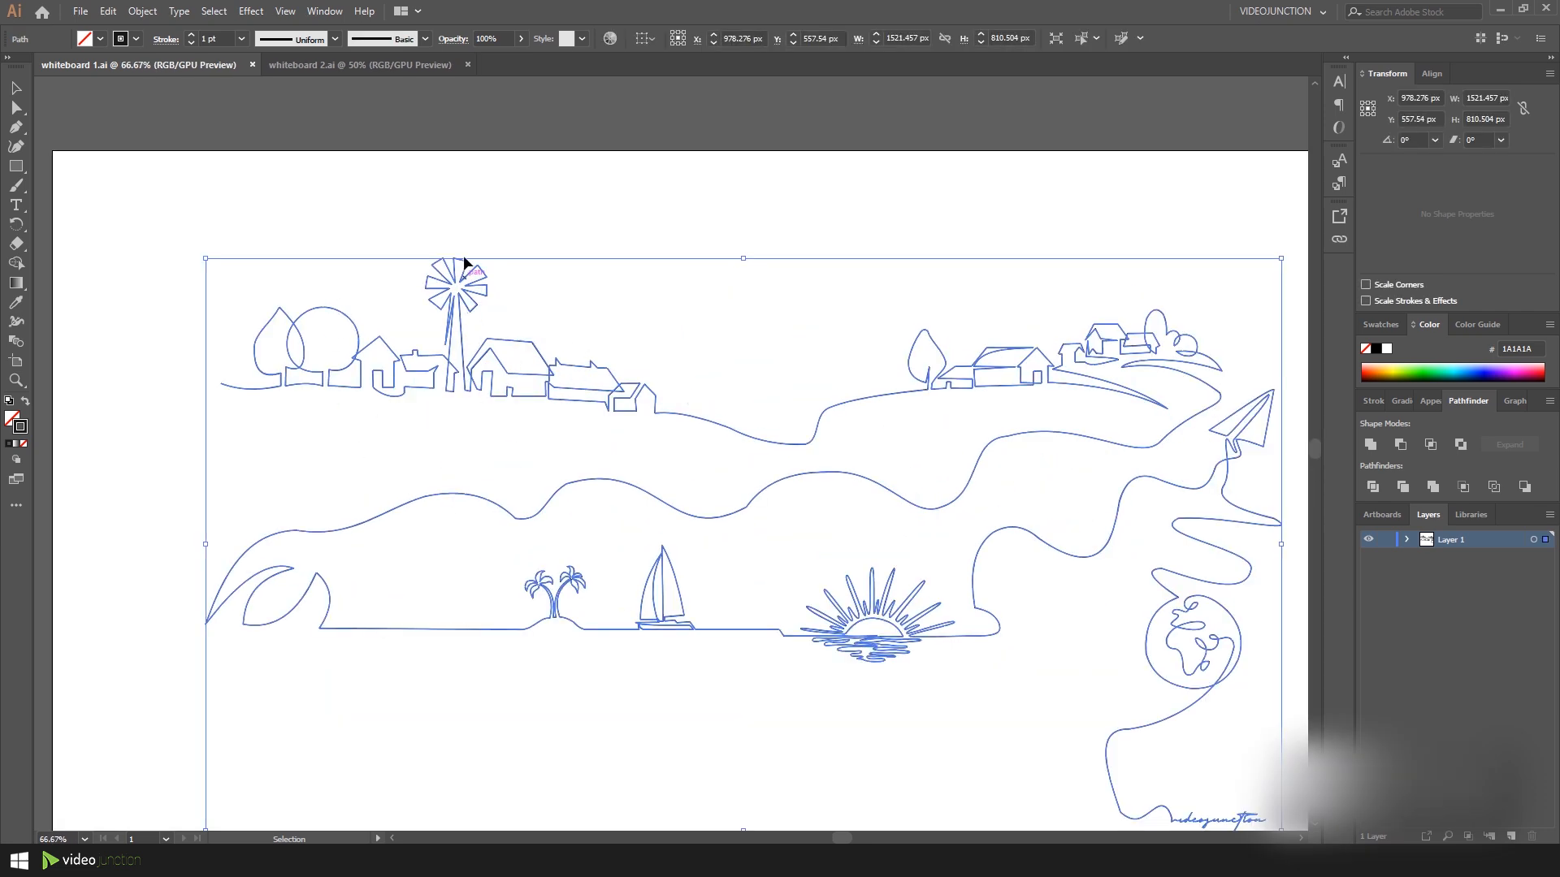
Pull several of the eagle's paths apart in whiteboard 2.ai, then undo the moves.
click(404, 81)
click(402, 65)
mouse_move(550, 355)
mouse_down()
mouse_move(467, 509)
mouse_move(561, 452)
mouse_up()
drag(759, 331, 777, 485)
drag(845, 323, 1033, 292)
key(a)
key(ctrl+z)
key(ctrl+z)
key(ctrl+z)
key(ctrl+z)
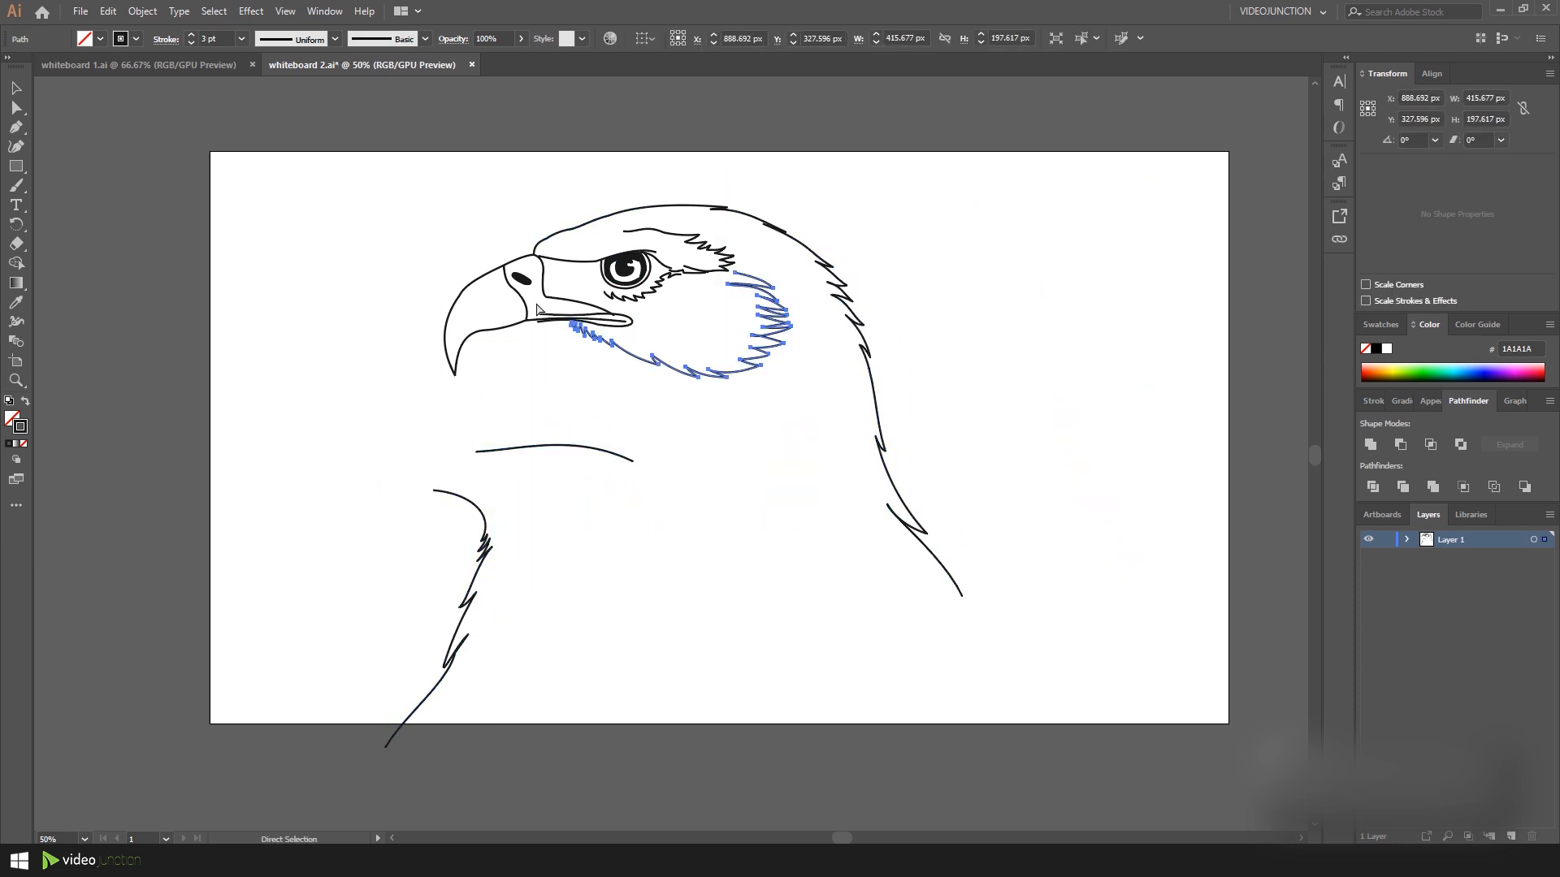
Select the whole landscape line path in whiteboard 1.ai and copy it.
click(202, 62)
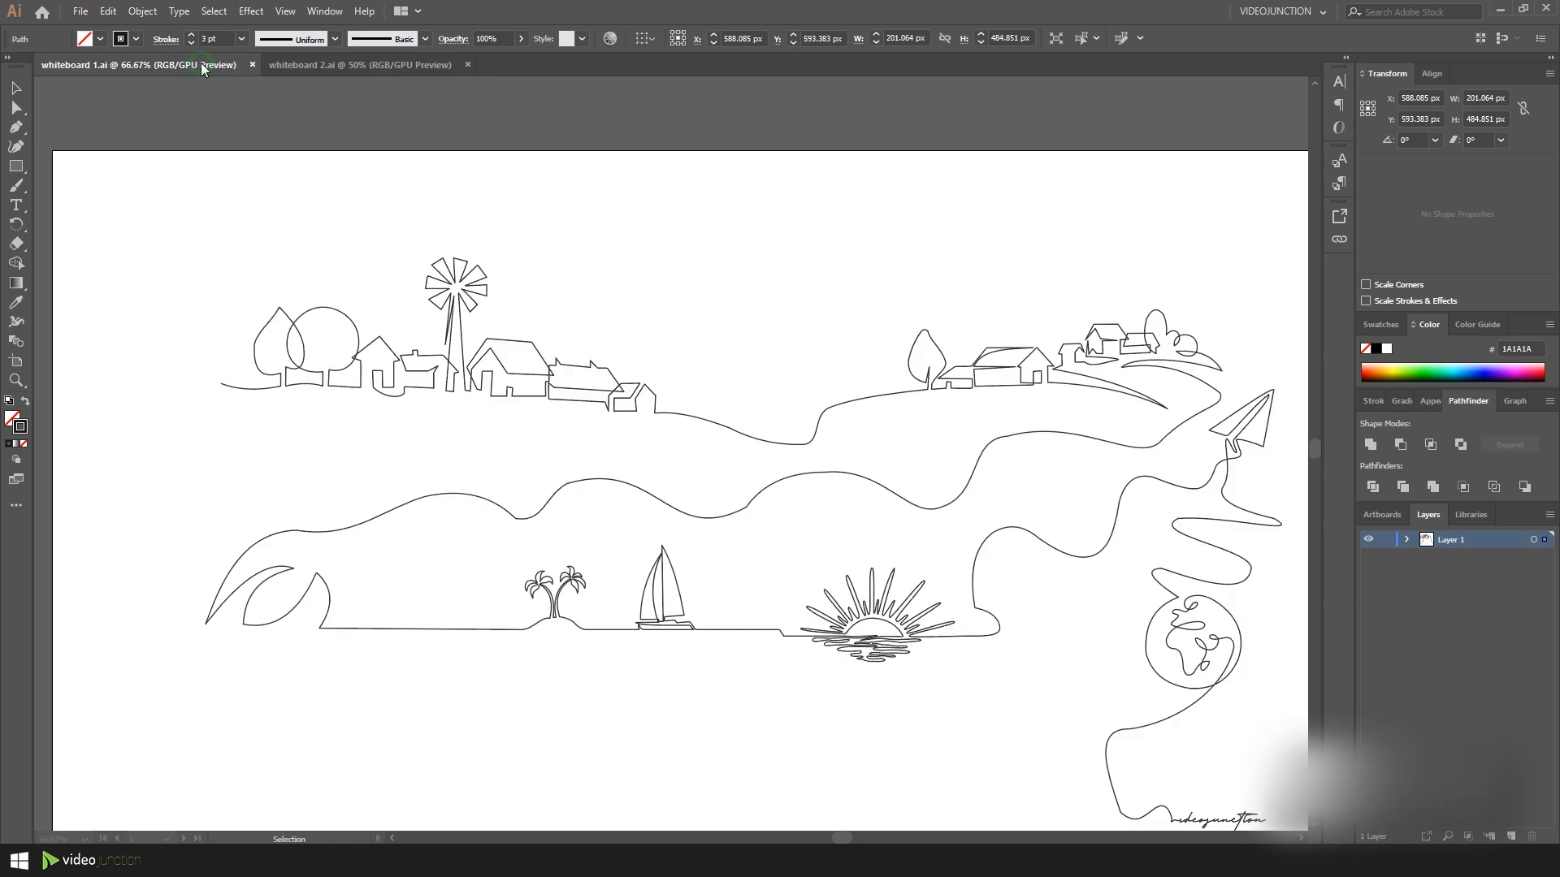
key(ctrl+minus)
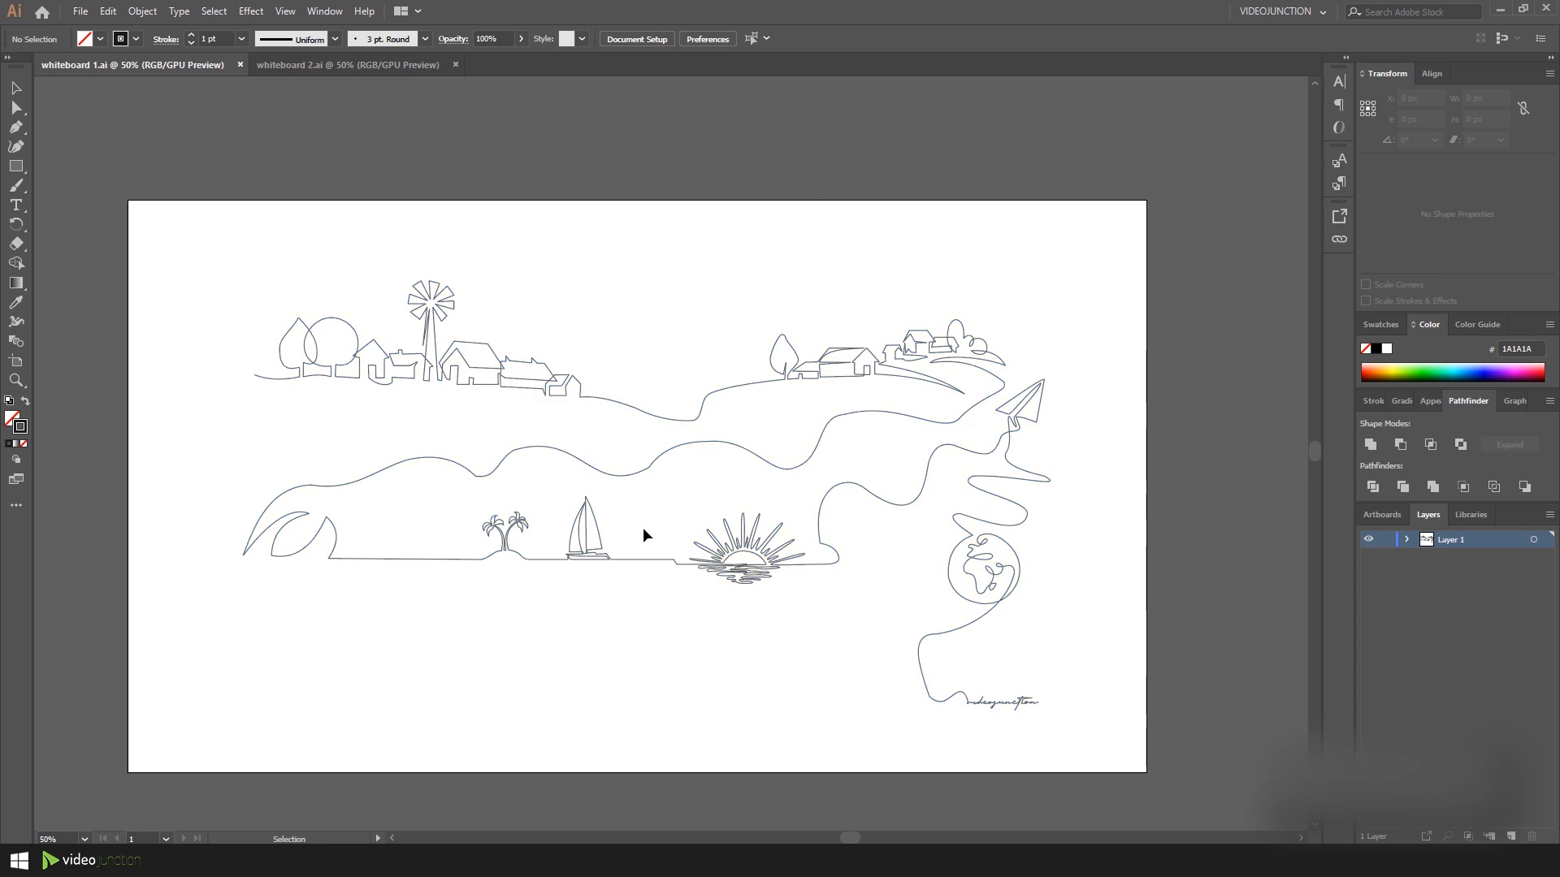
click(627, 473)
key(a)
key(ctrl+c)
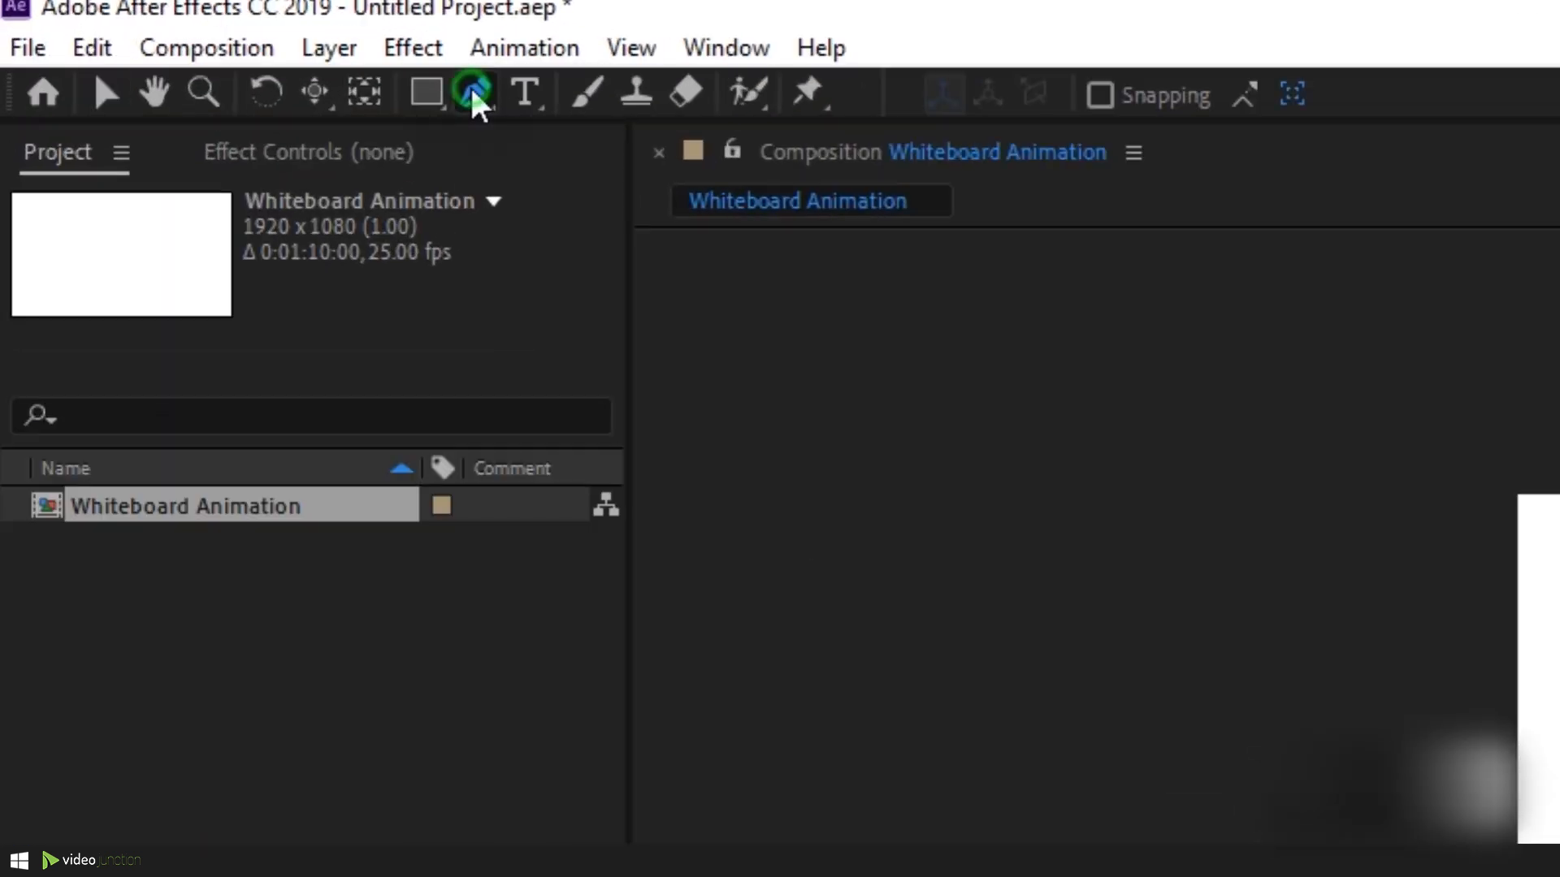
Switch to After Effects, start a shape layer with a single Pen tool point, and paste the copied landscape path into it.
click(198, 45)
click(735, 277)
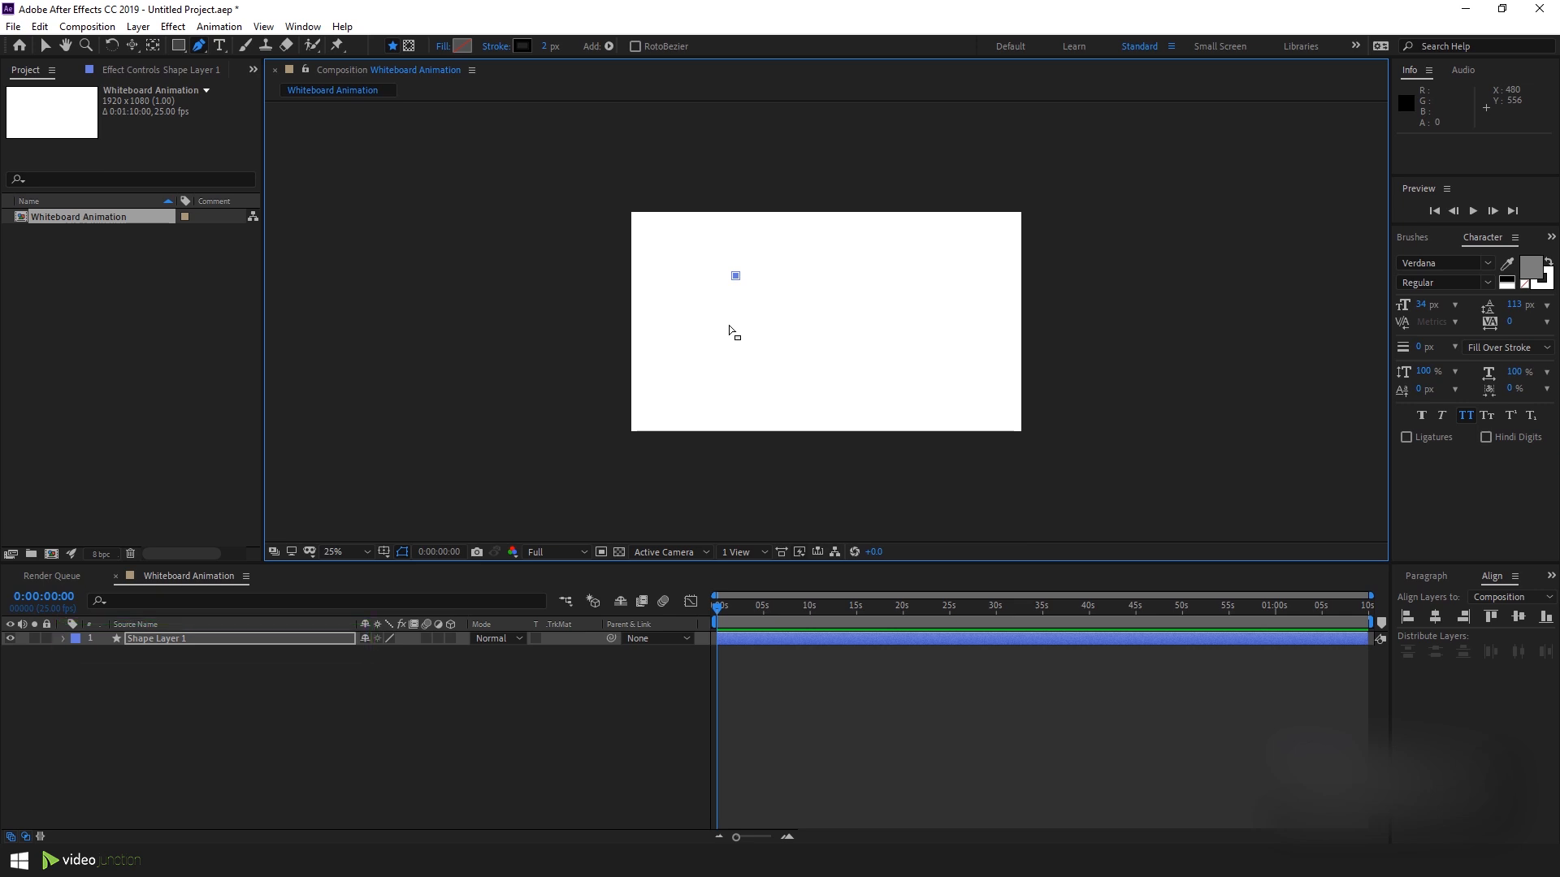
key(ctrl+v)
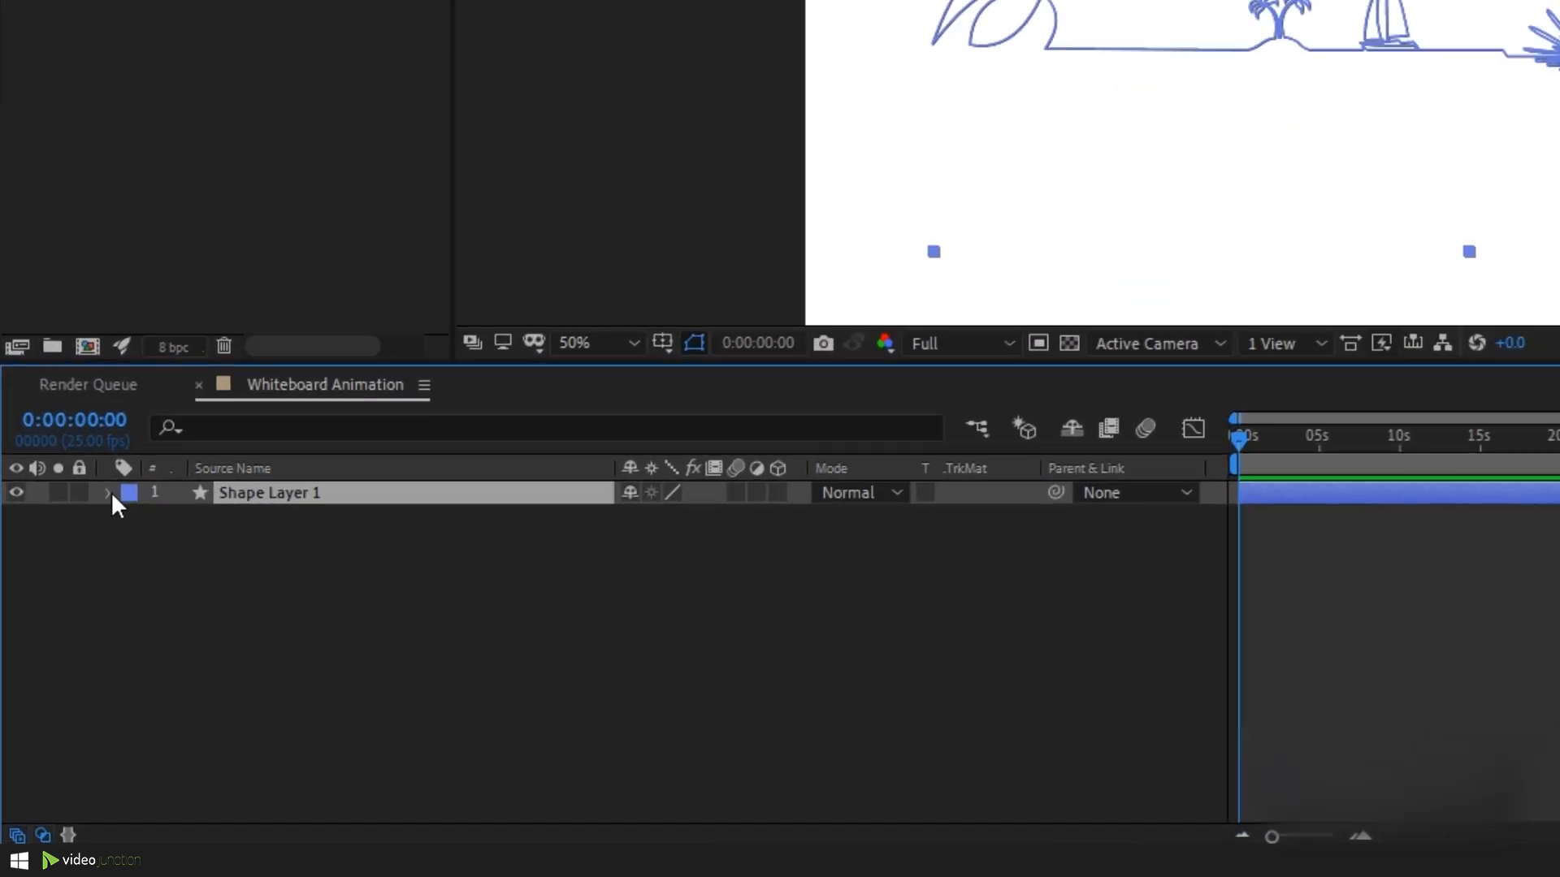
Expand the contents of Shape Layer 1 down to Shape 1 and add a Trim Paths operator.
click(110, 491)
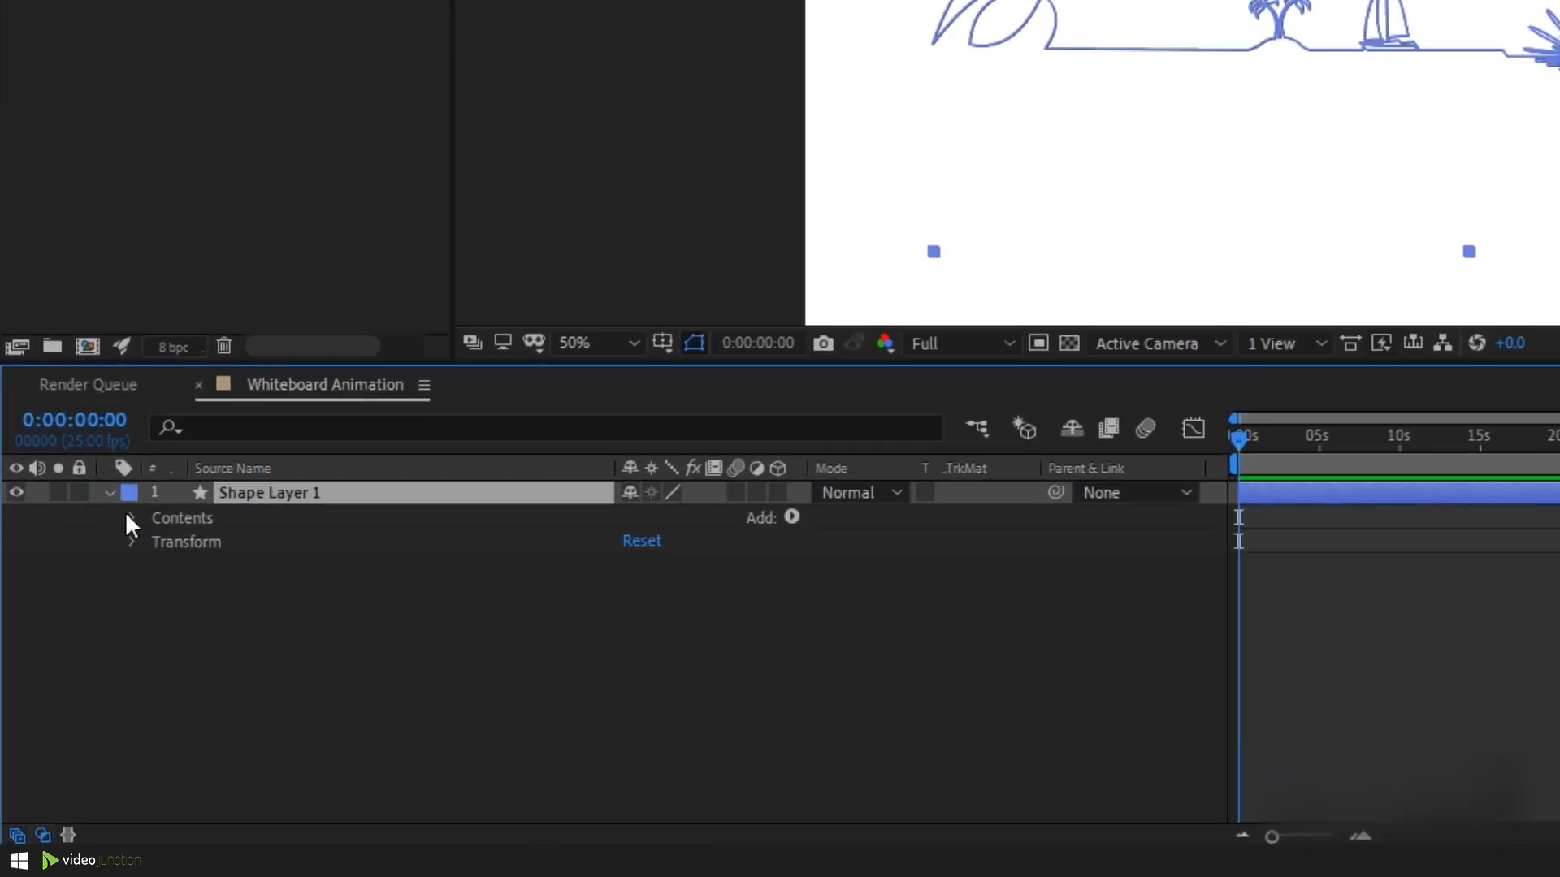
click(133, 516)
click(157, 541)
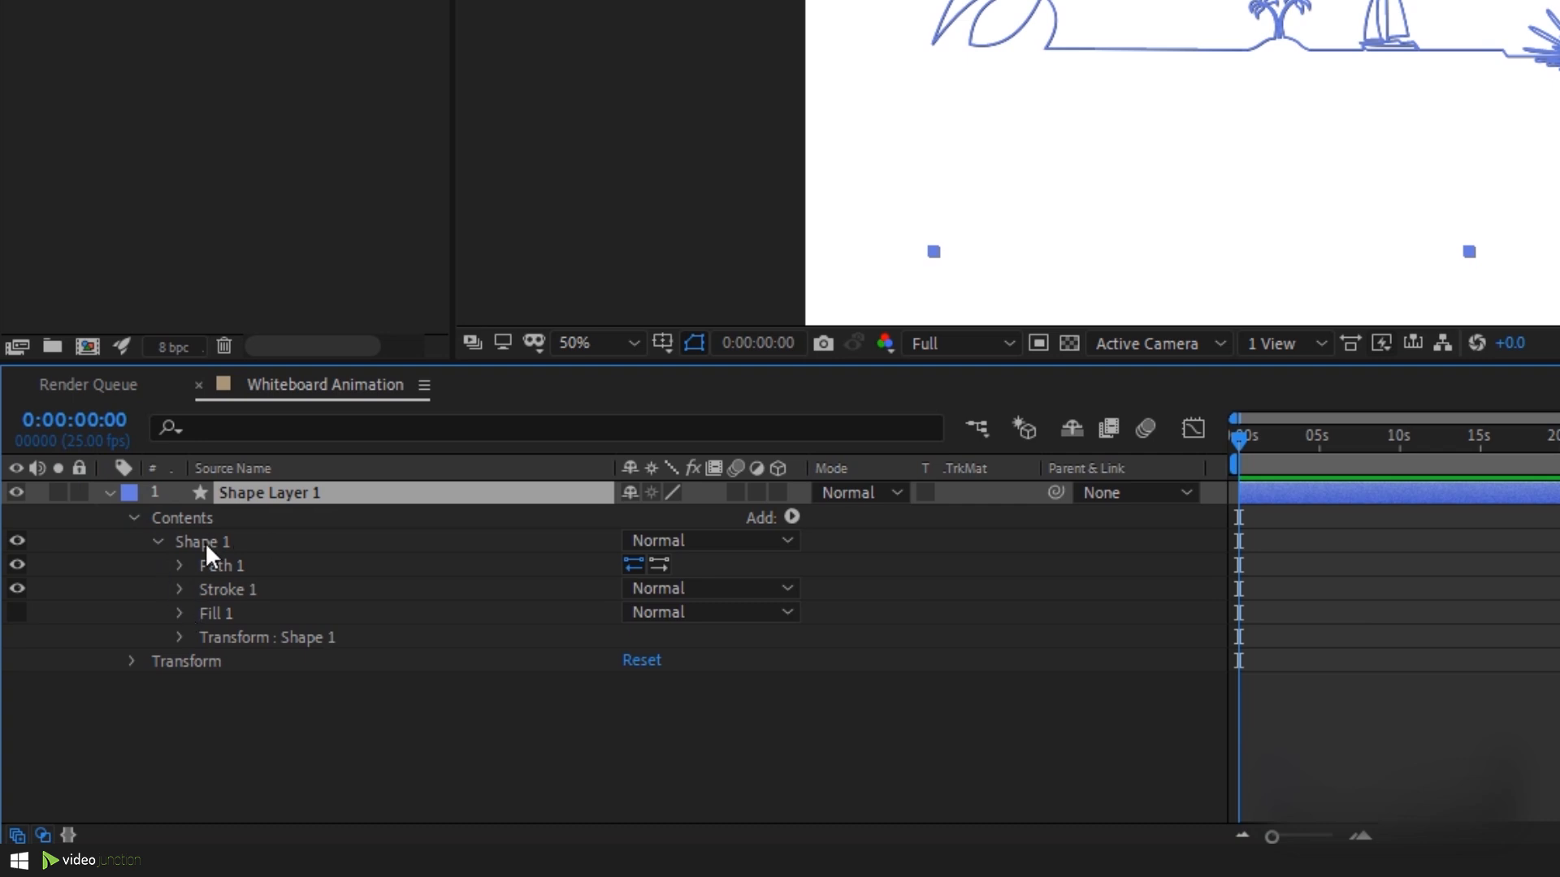
click(790, 517)
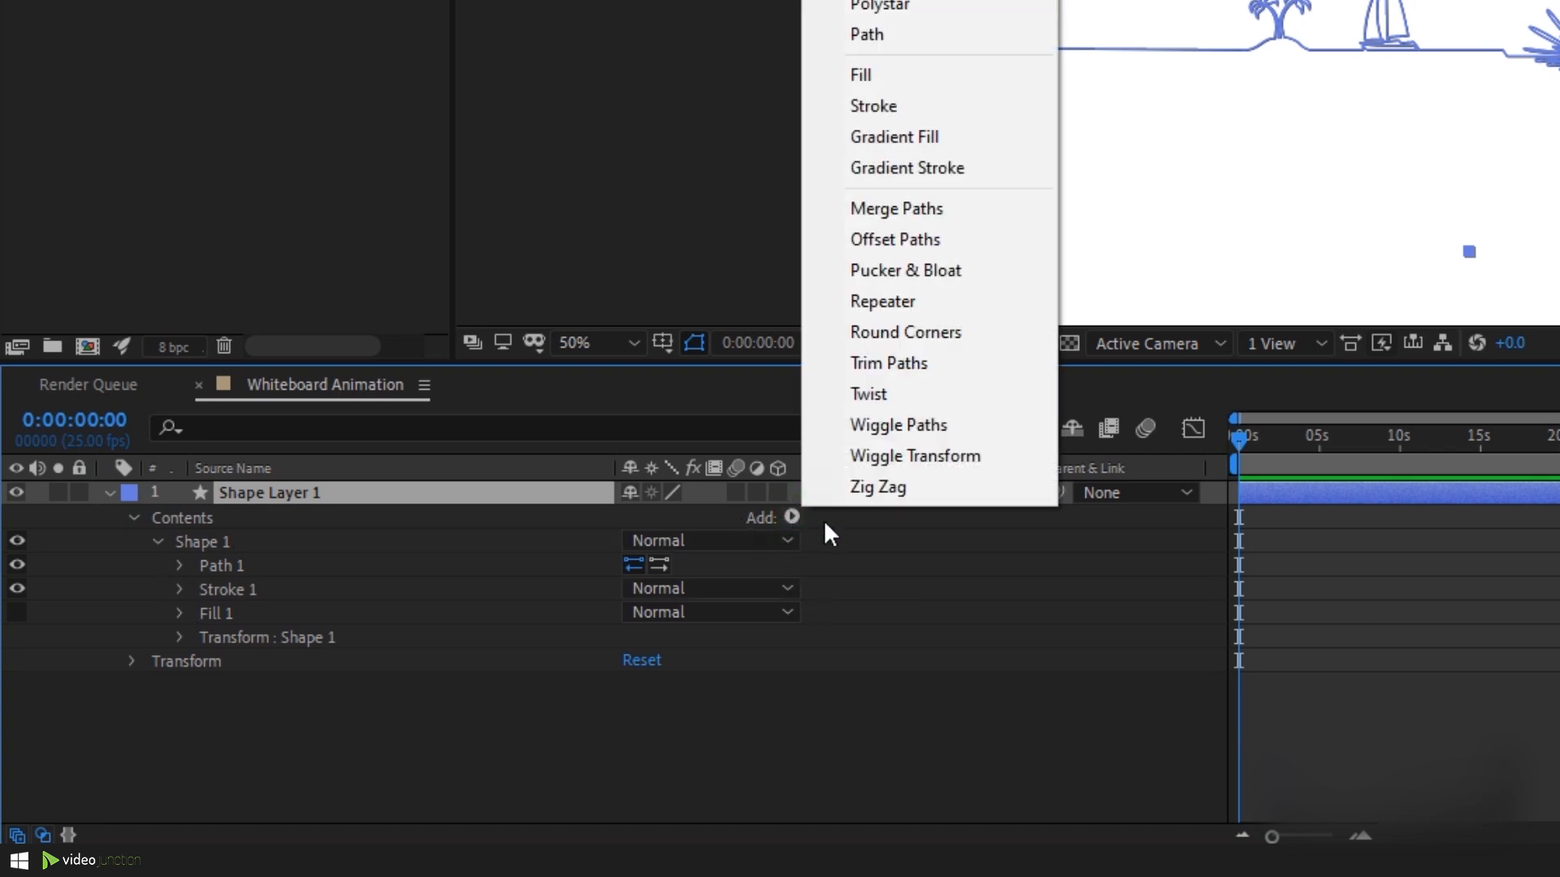
click(900, 376)
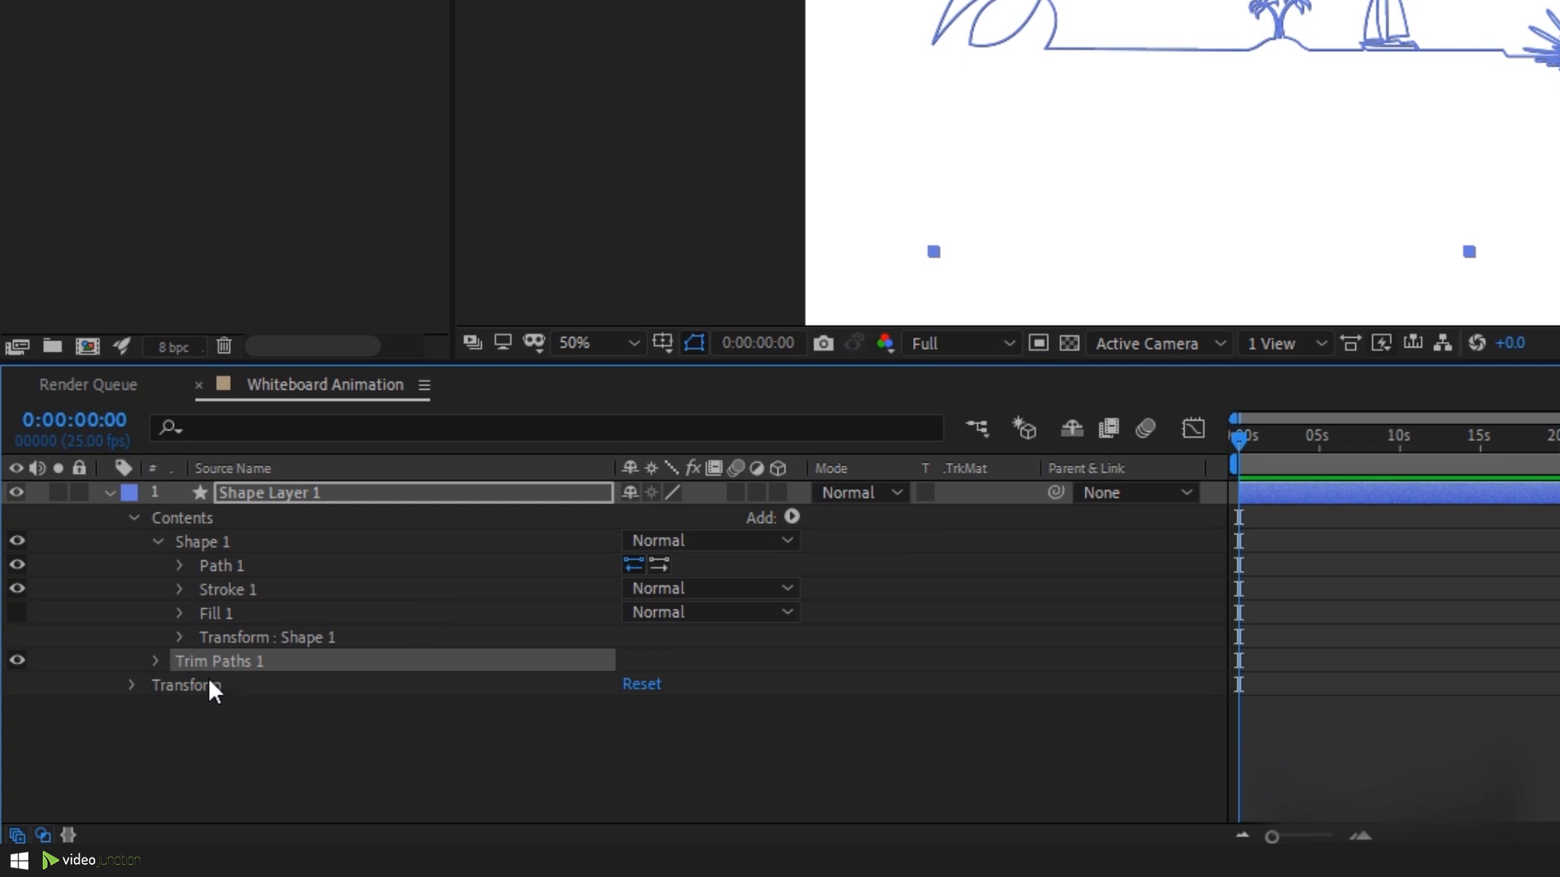
Keyframe the Trim Paths End property at 0:00:00:00 with a value of 0%.
click(155, 661)
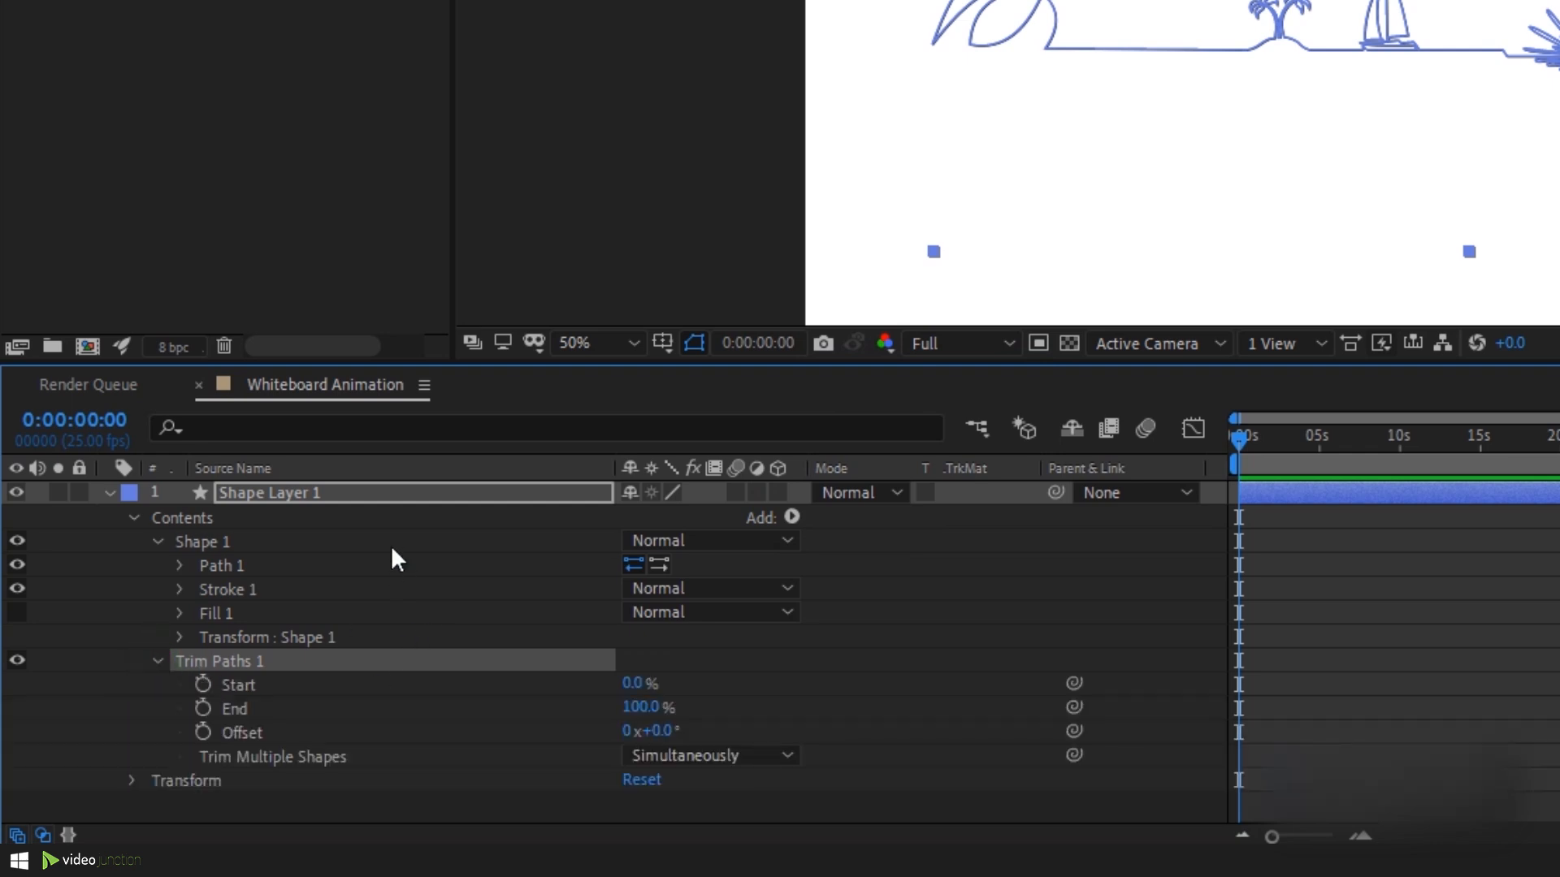
click(202, 708)
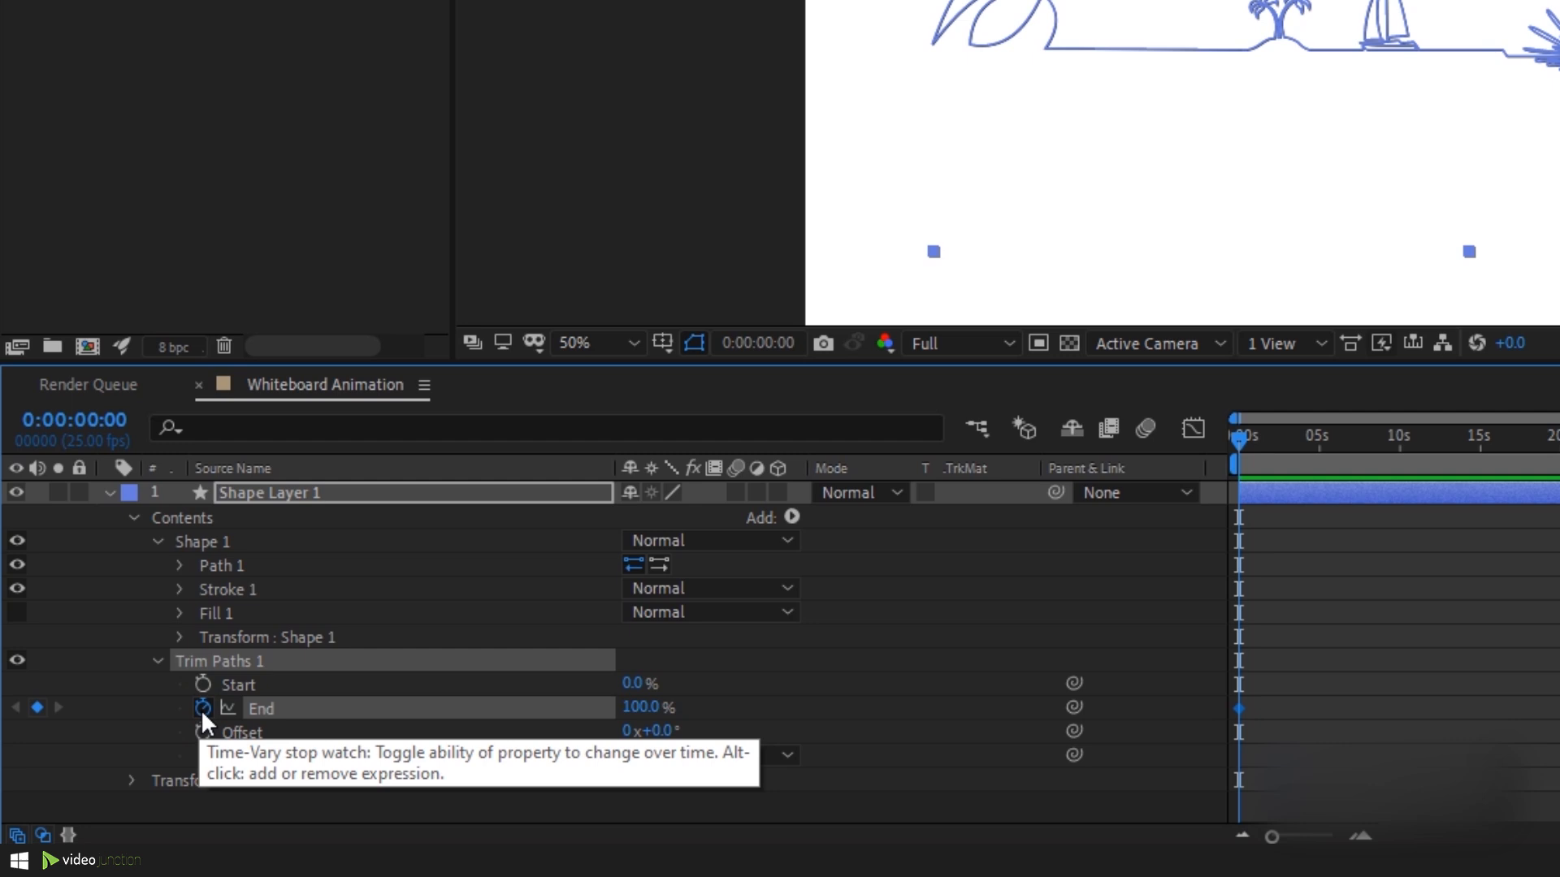
click(640, 707)
text(0)
key(Return)
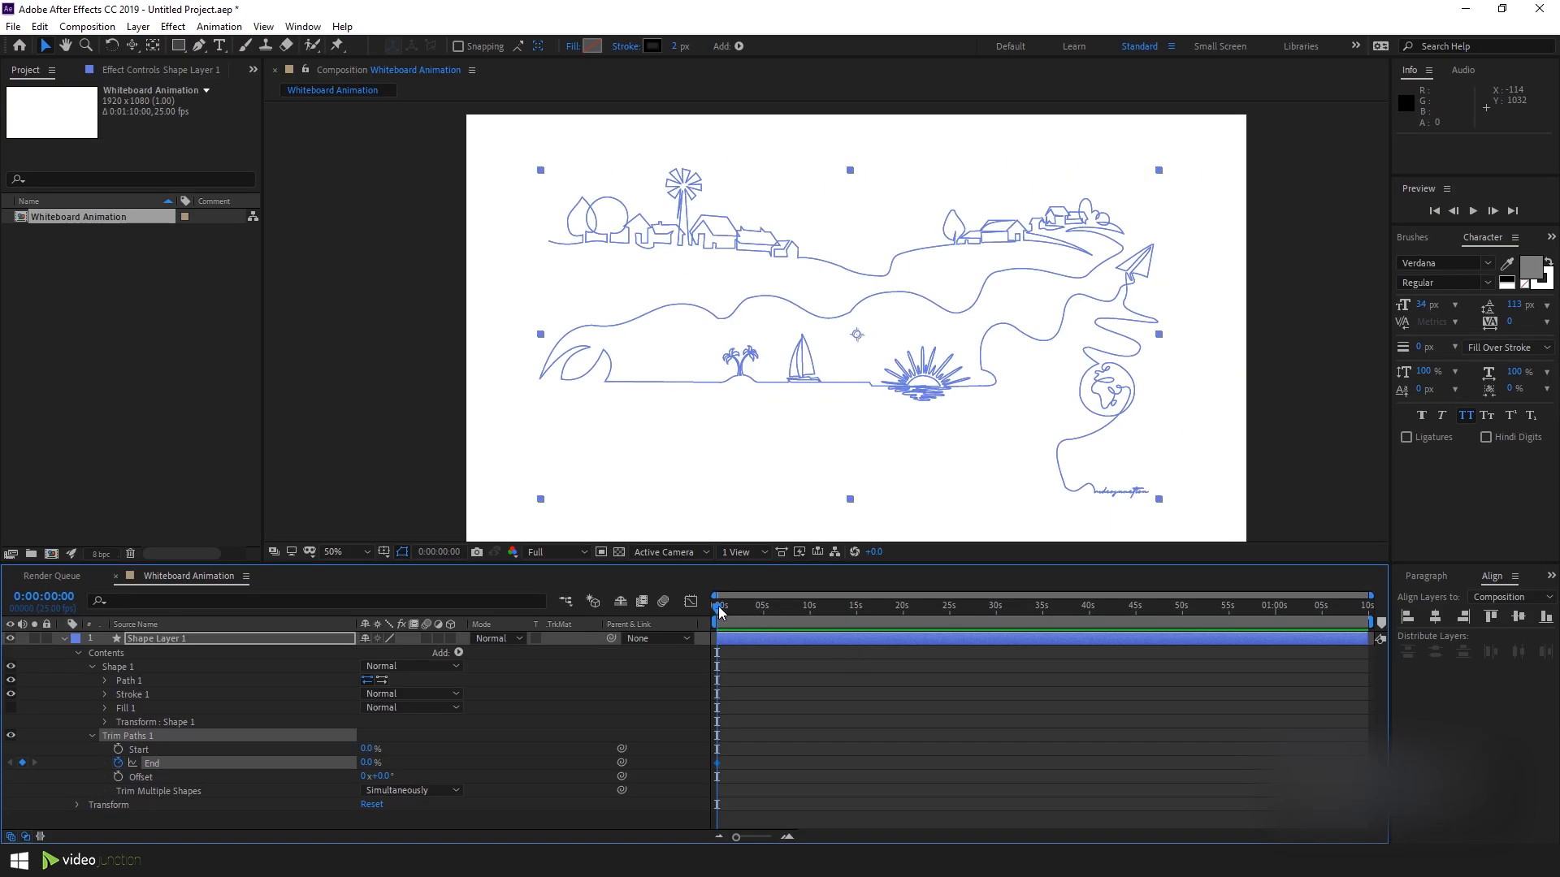
Add a Trim Paths End keyframe of 100% at 0:00:15:00 and play the animation from the start.
drag(719, 611, 856, 607)
drag(376, 767, 676, 758)
click(786, 738)
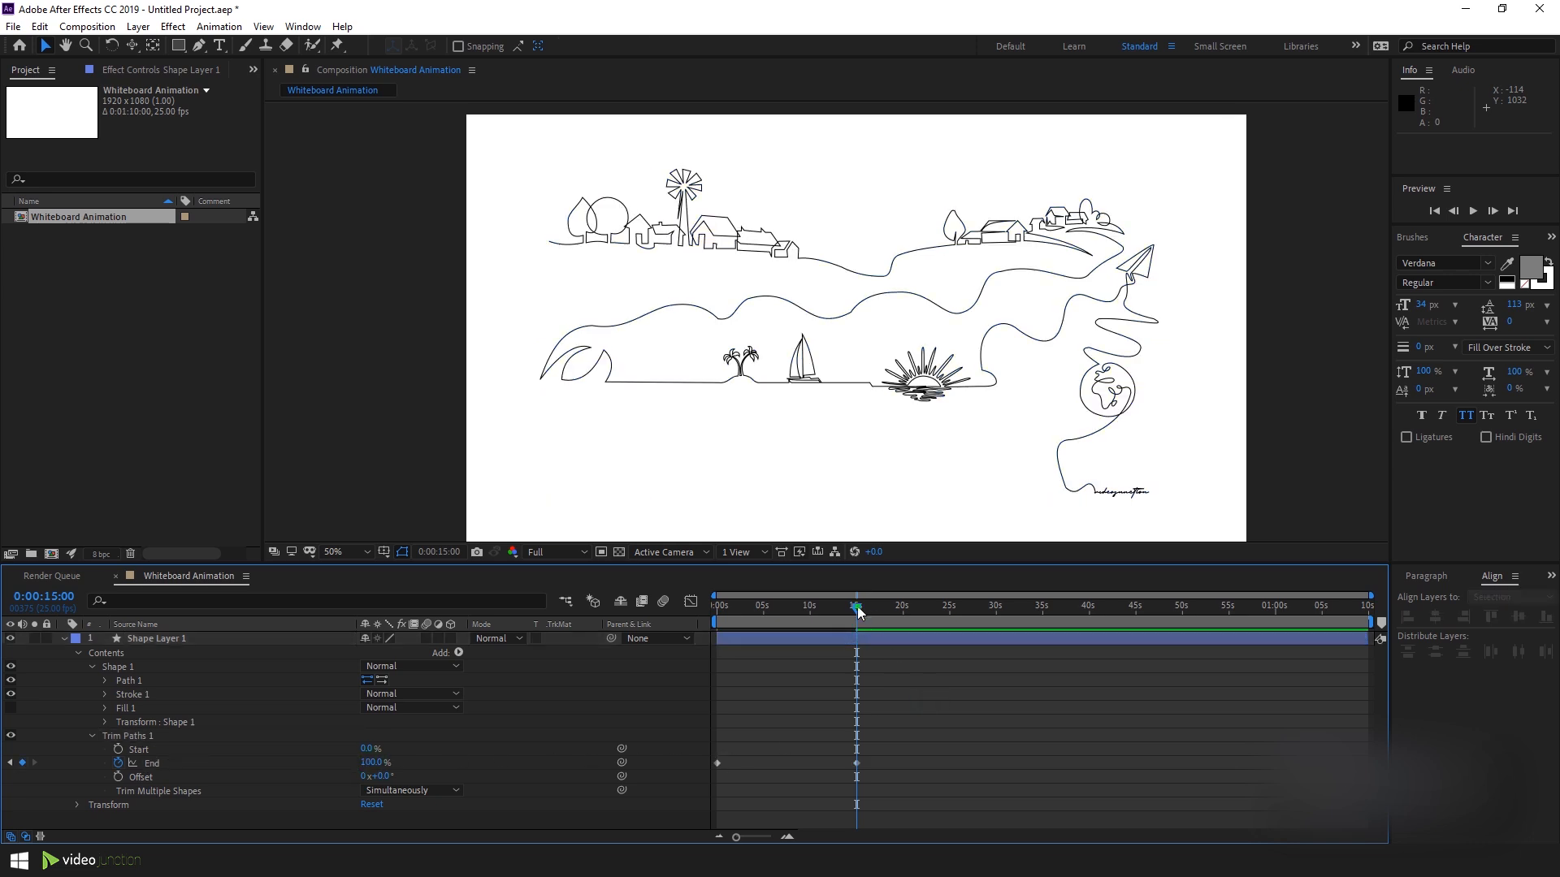
drag(856, 607, 695, 606)
key(space)
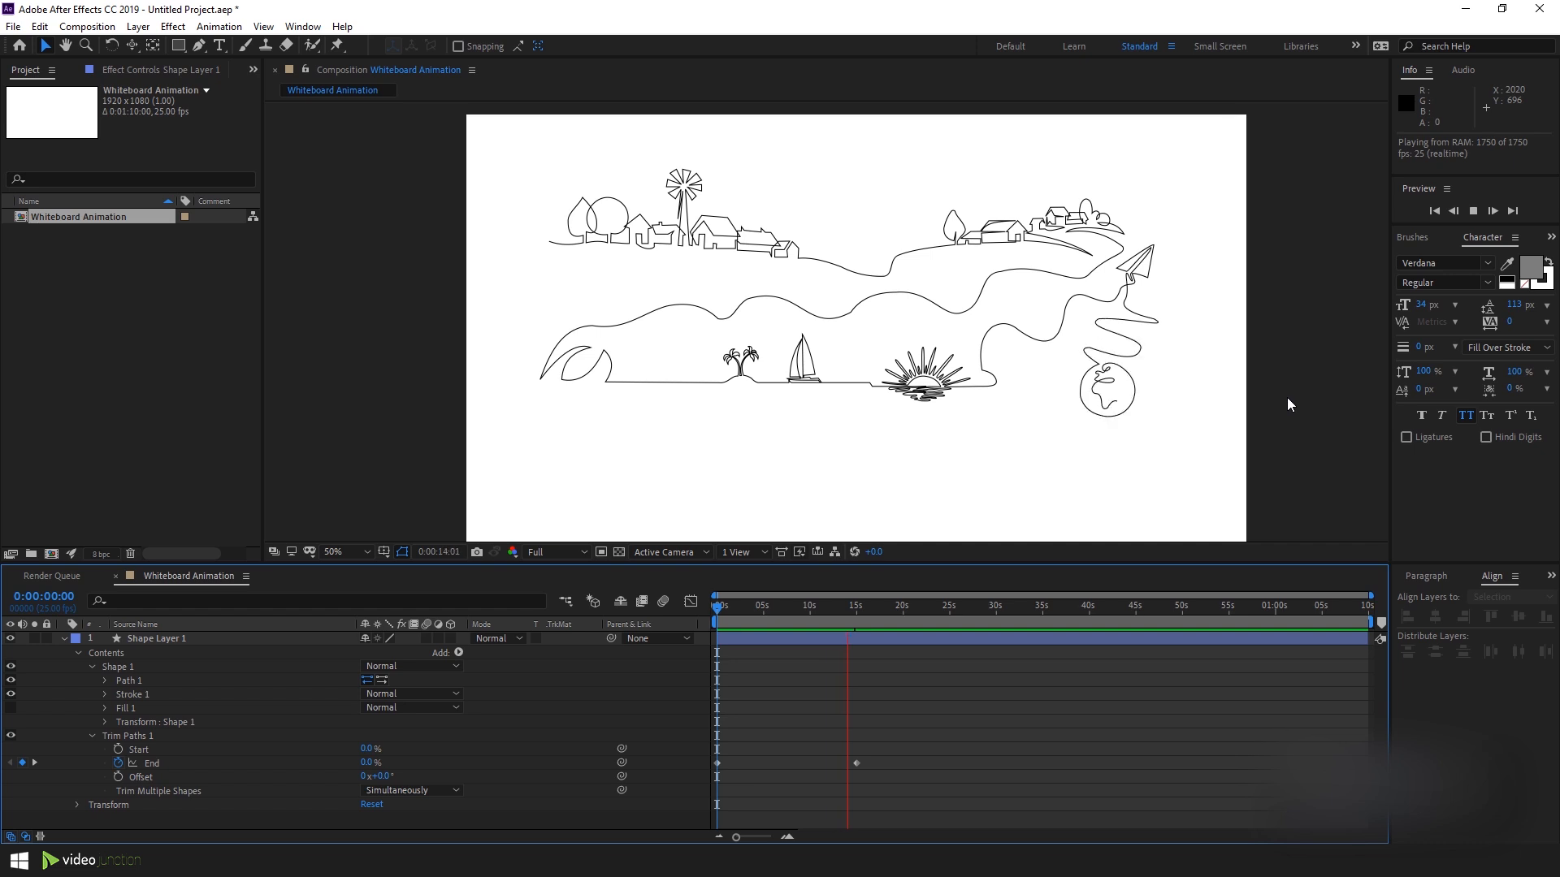
Import Hand.png into the project and place it as a layer above Shape Layer 1.
drag(29, 403, 71, 371)
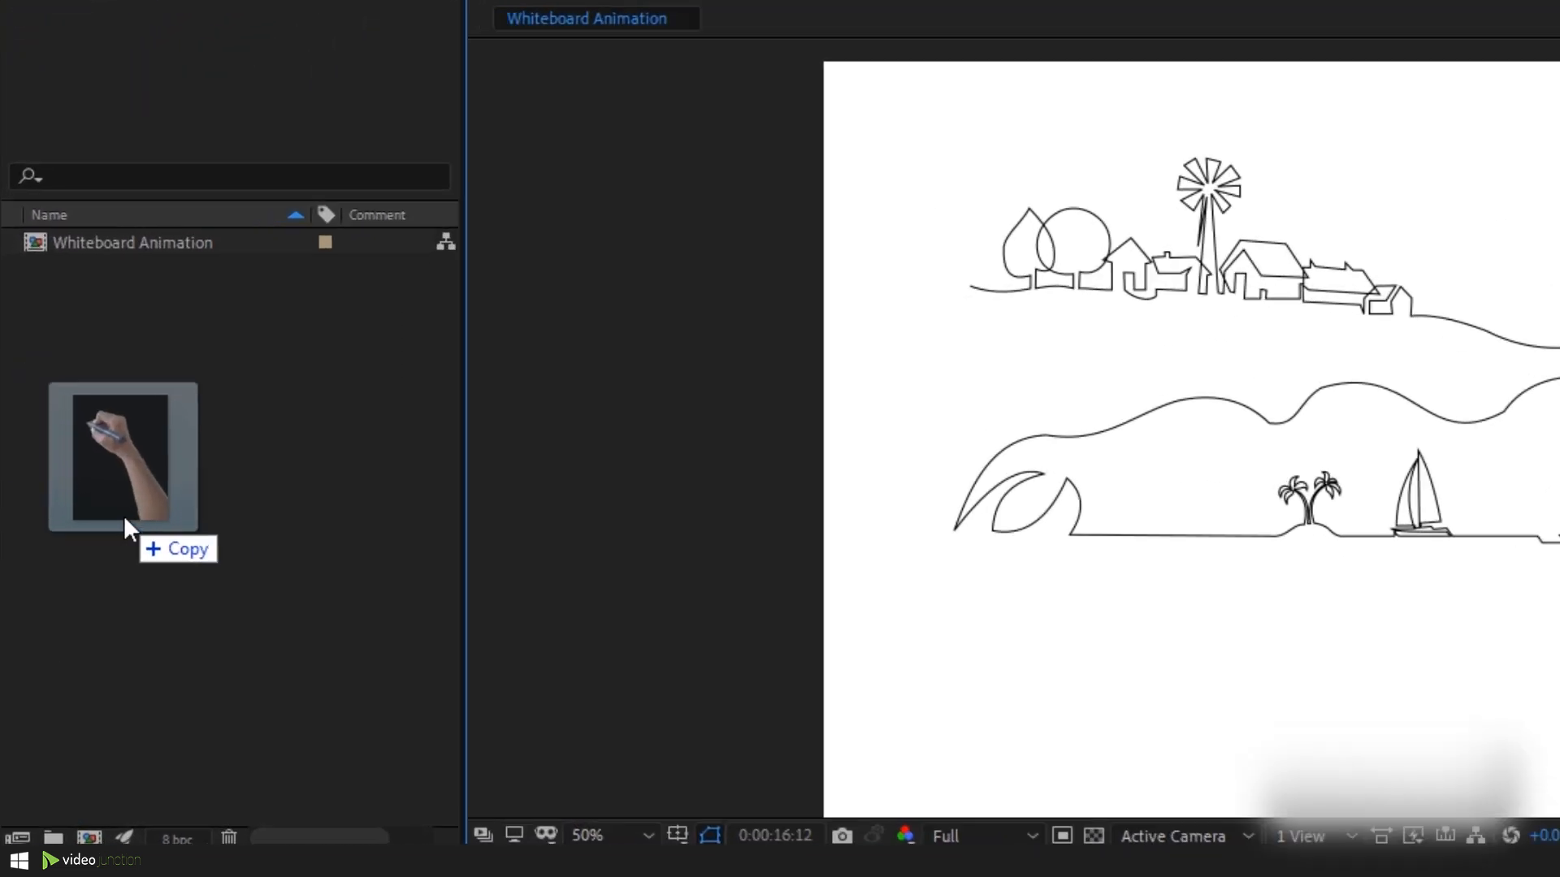
drag(124, 520, 137, 511)
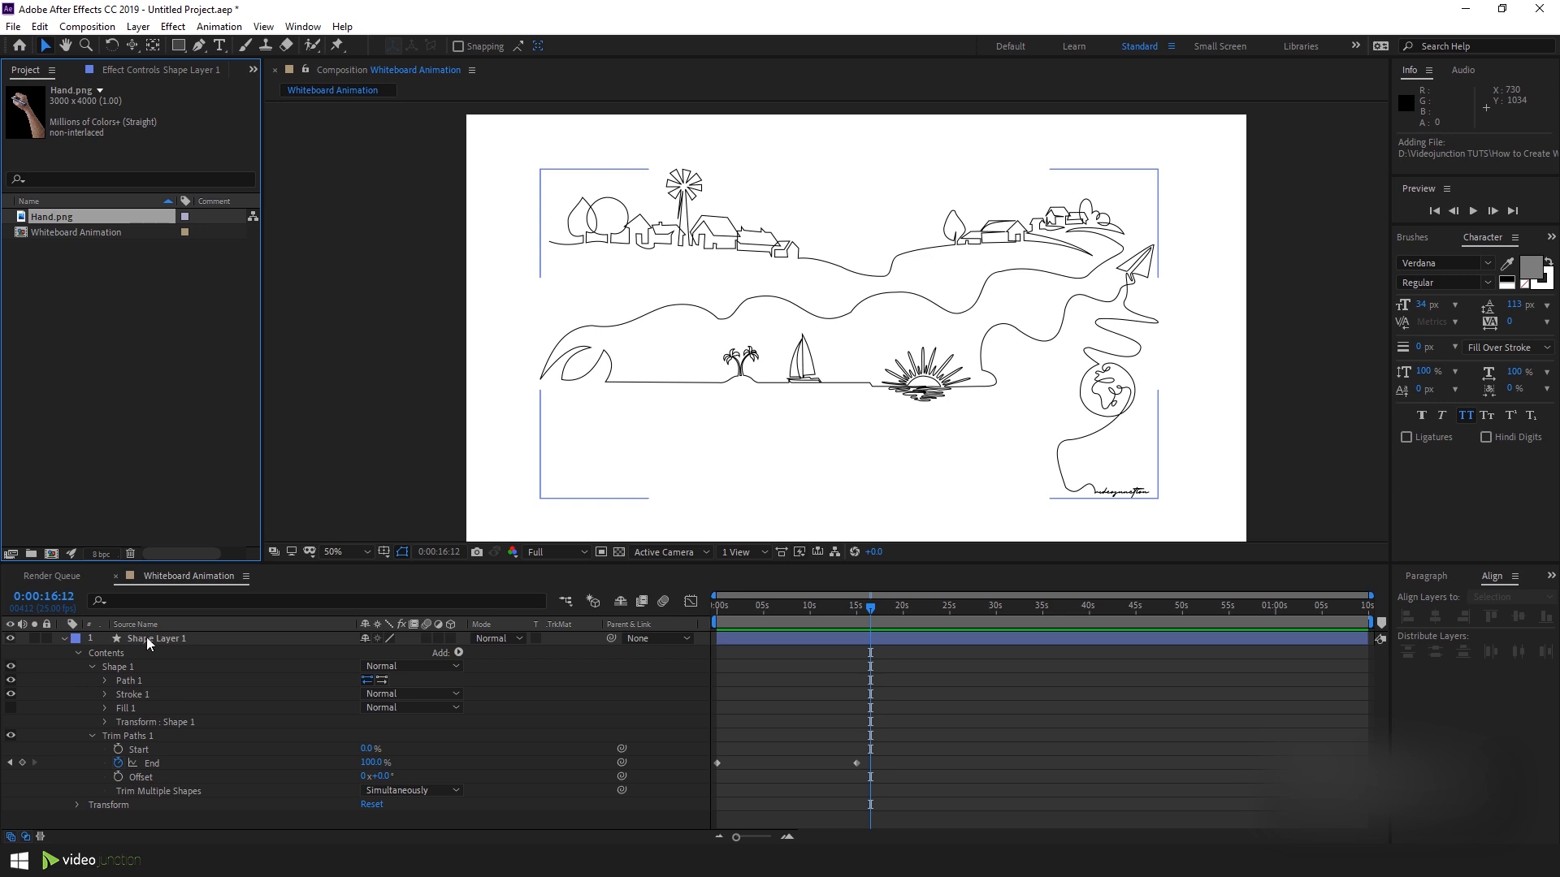
drag(47, 217, 152, 636)
scroll(759, 360, down, 1)
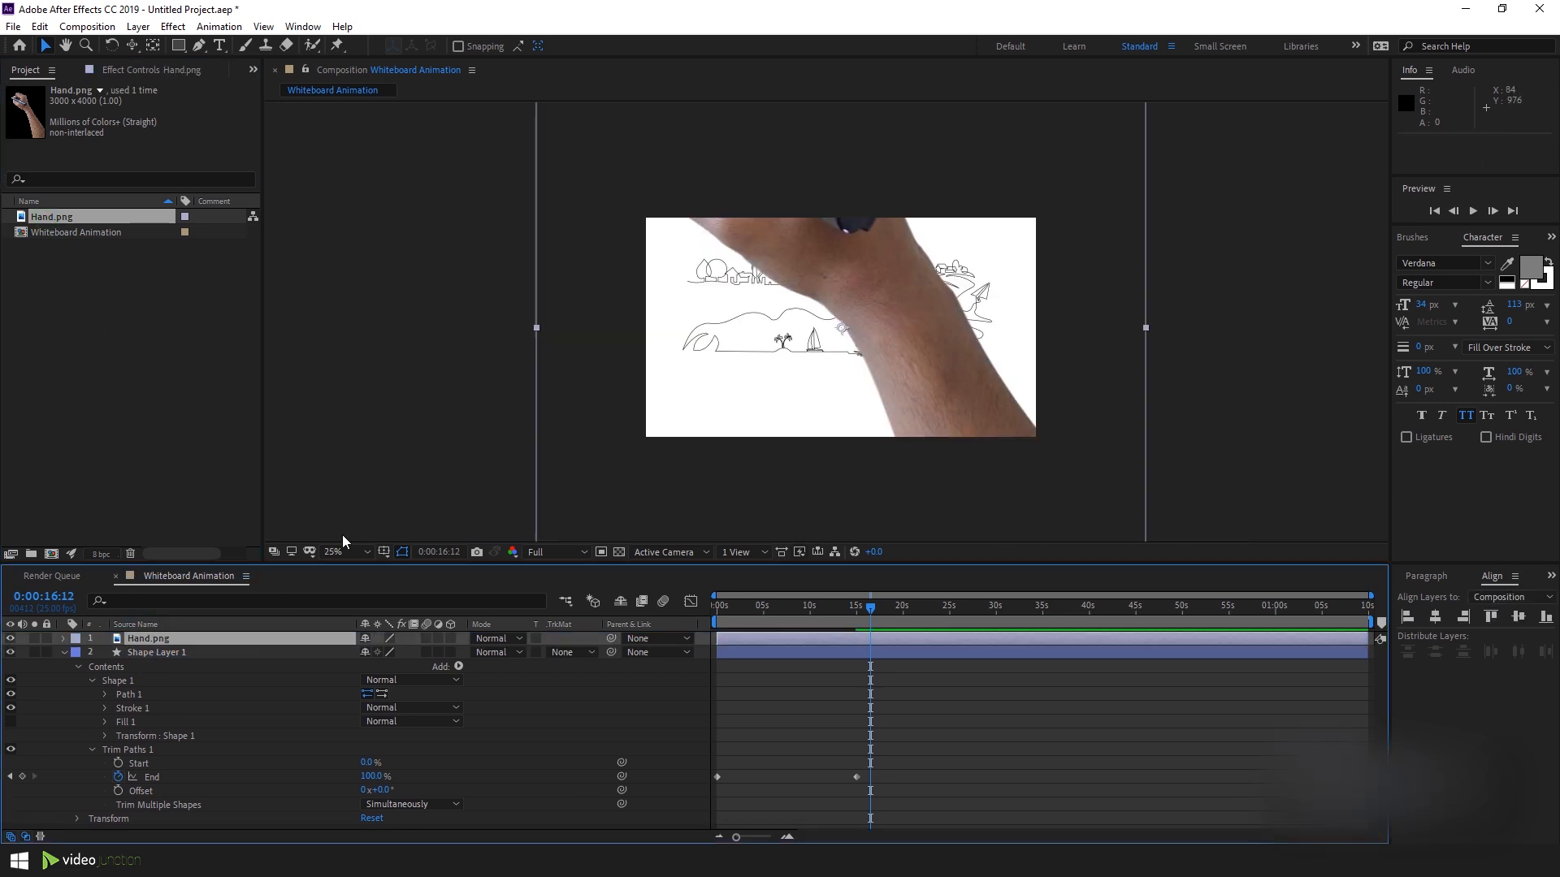
Scale the Hand.png layer down to 18%.
click(163, 640)
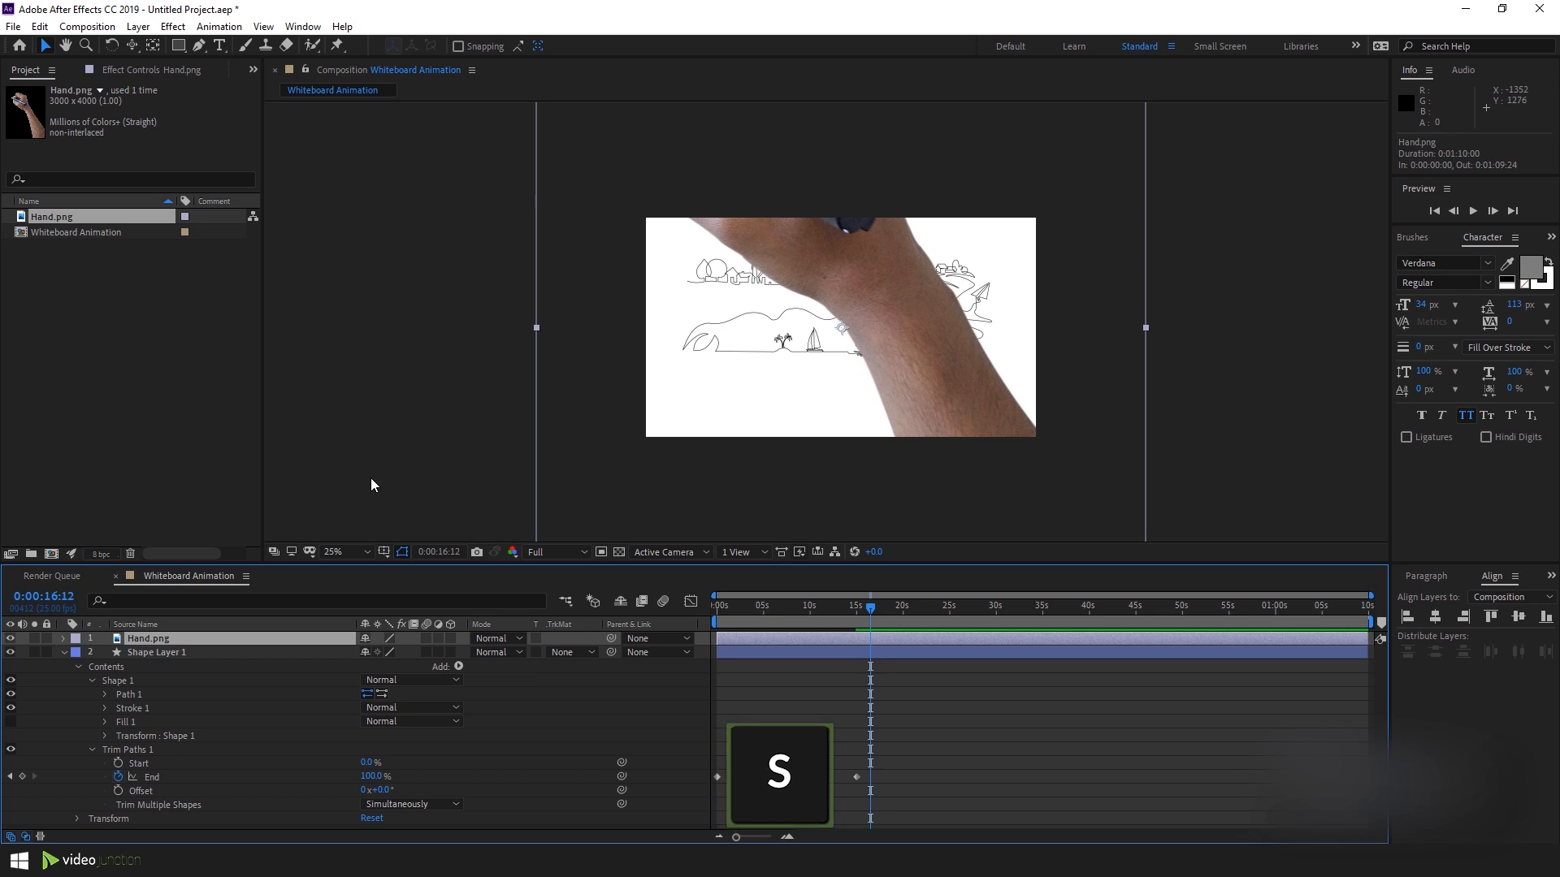
key(s)
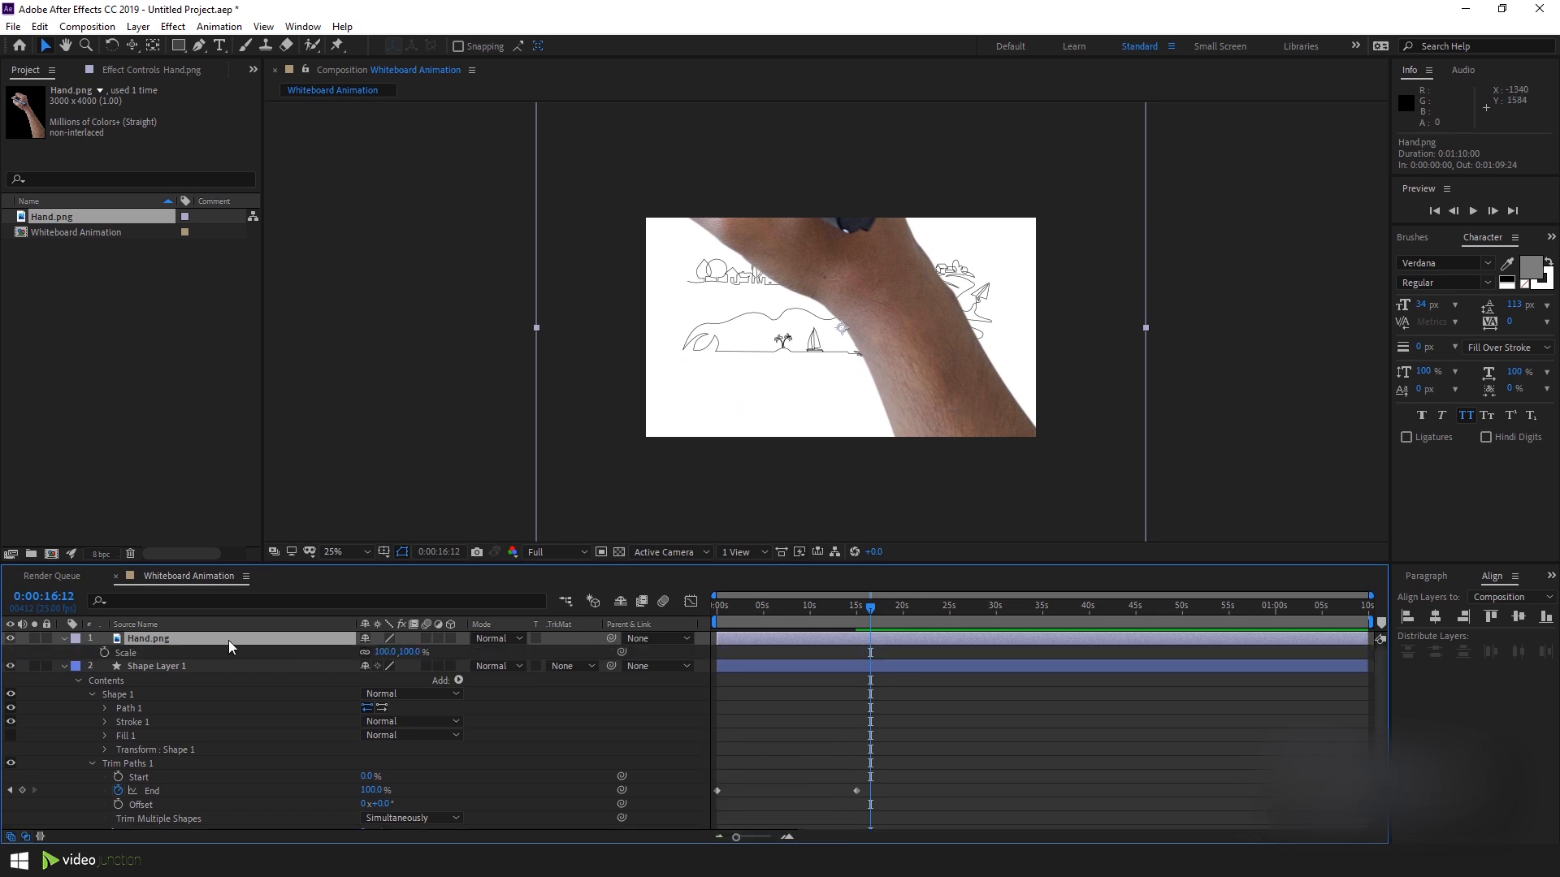
drag(391, 657, 316, 645)
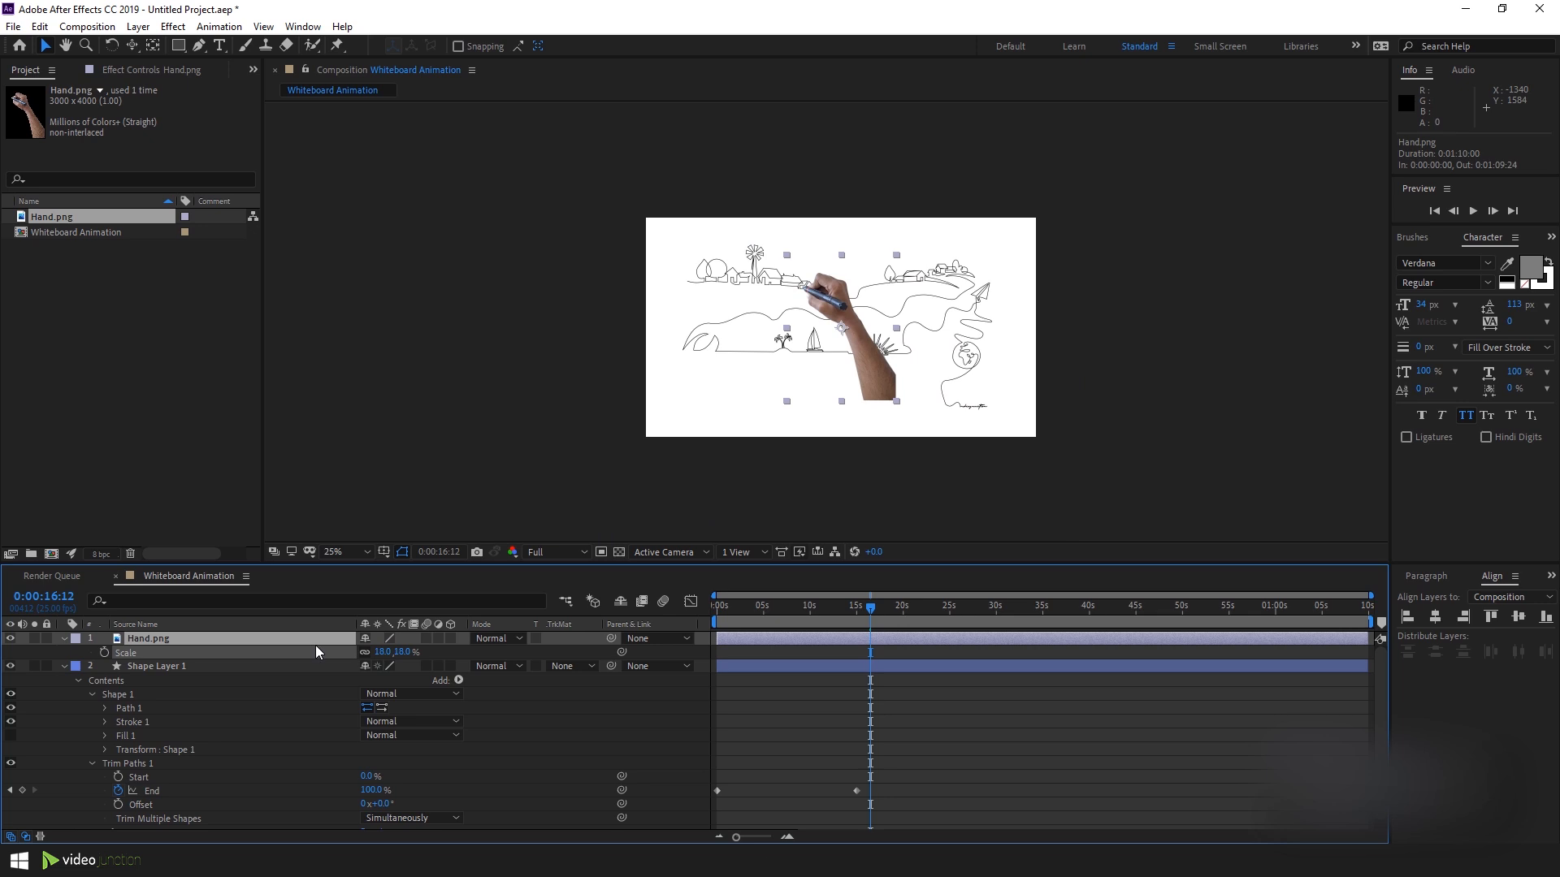
scroll(822, 322, up, 4)
scroll(863, 284, down, 2)
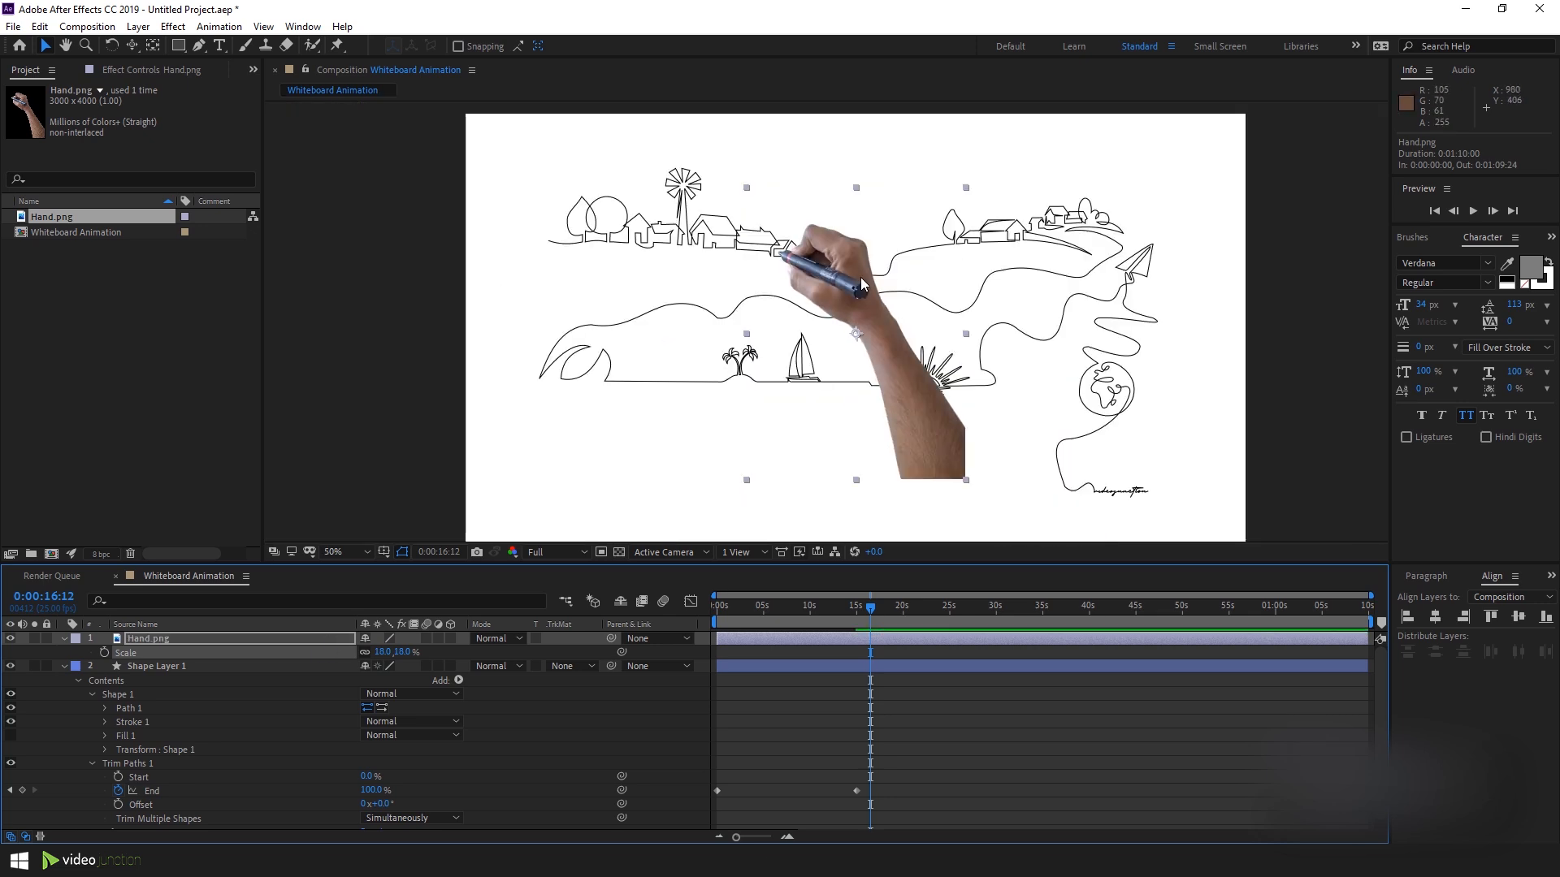
Move the Hand.png layer's anchor point from its centre to the tip of the pen.
click(153, 46)
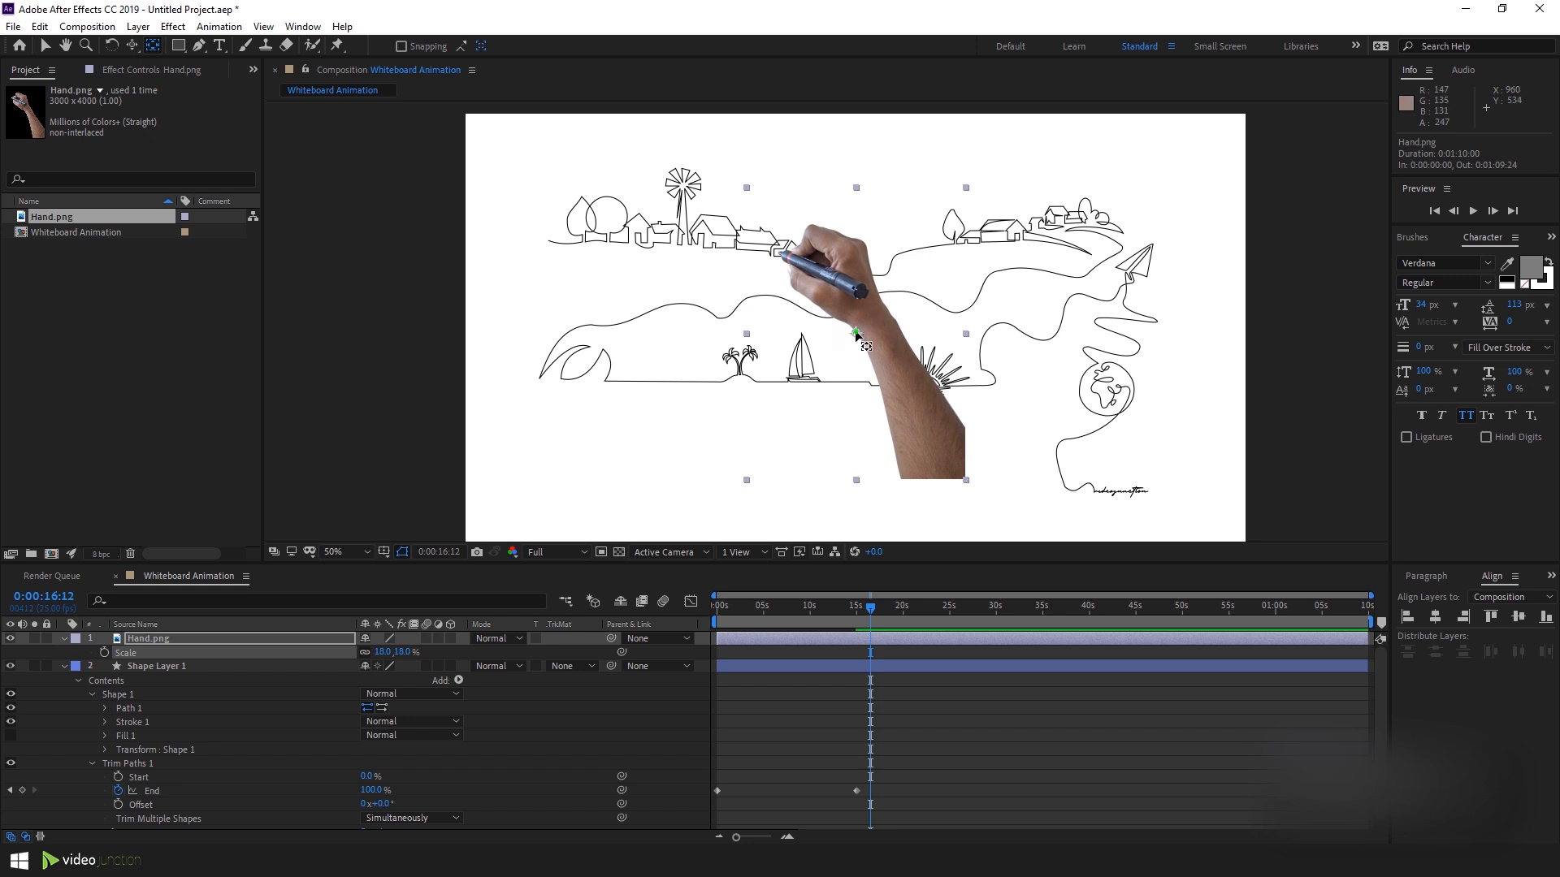
drag(856, 333, 781, 254)
scroll(783, 254, up, 6)
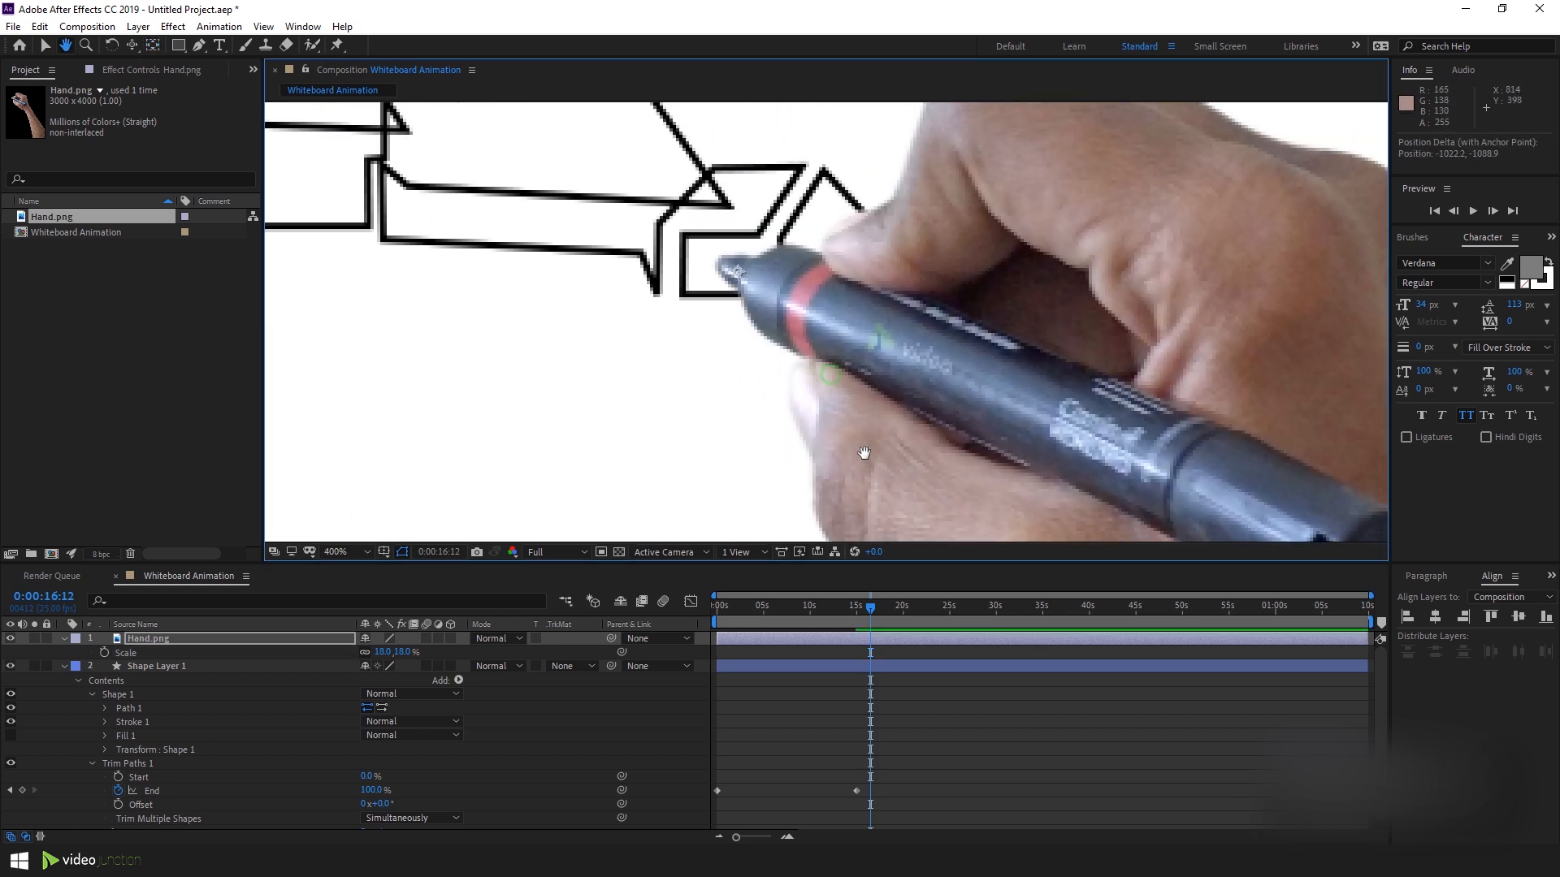
scroll(813, 316, down, 6)
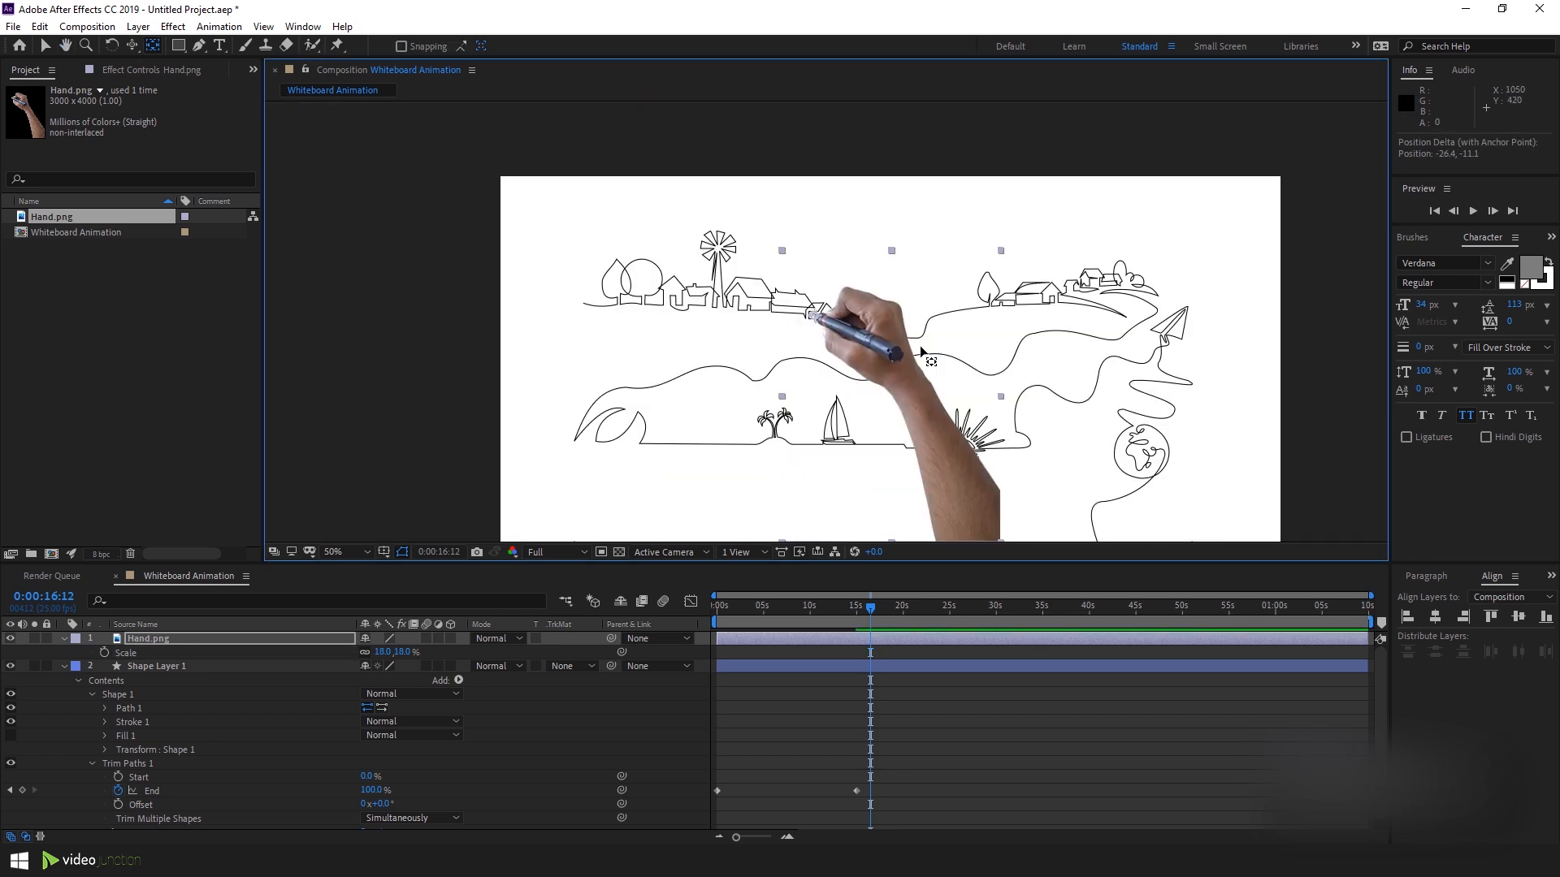
Move the Hand.png layer so that the pen tip sits on the start of the line beside the trees.
key(v)
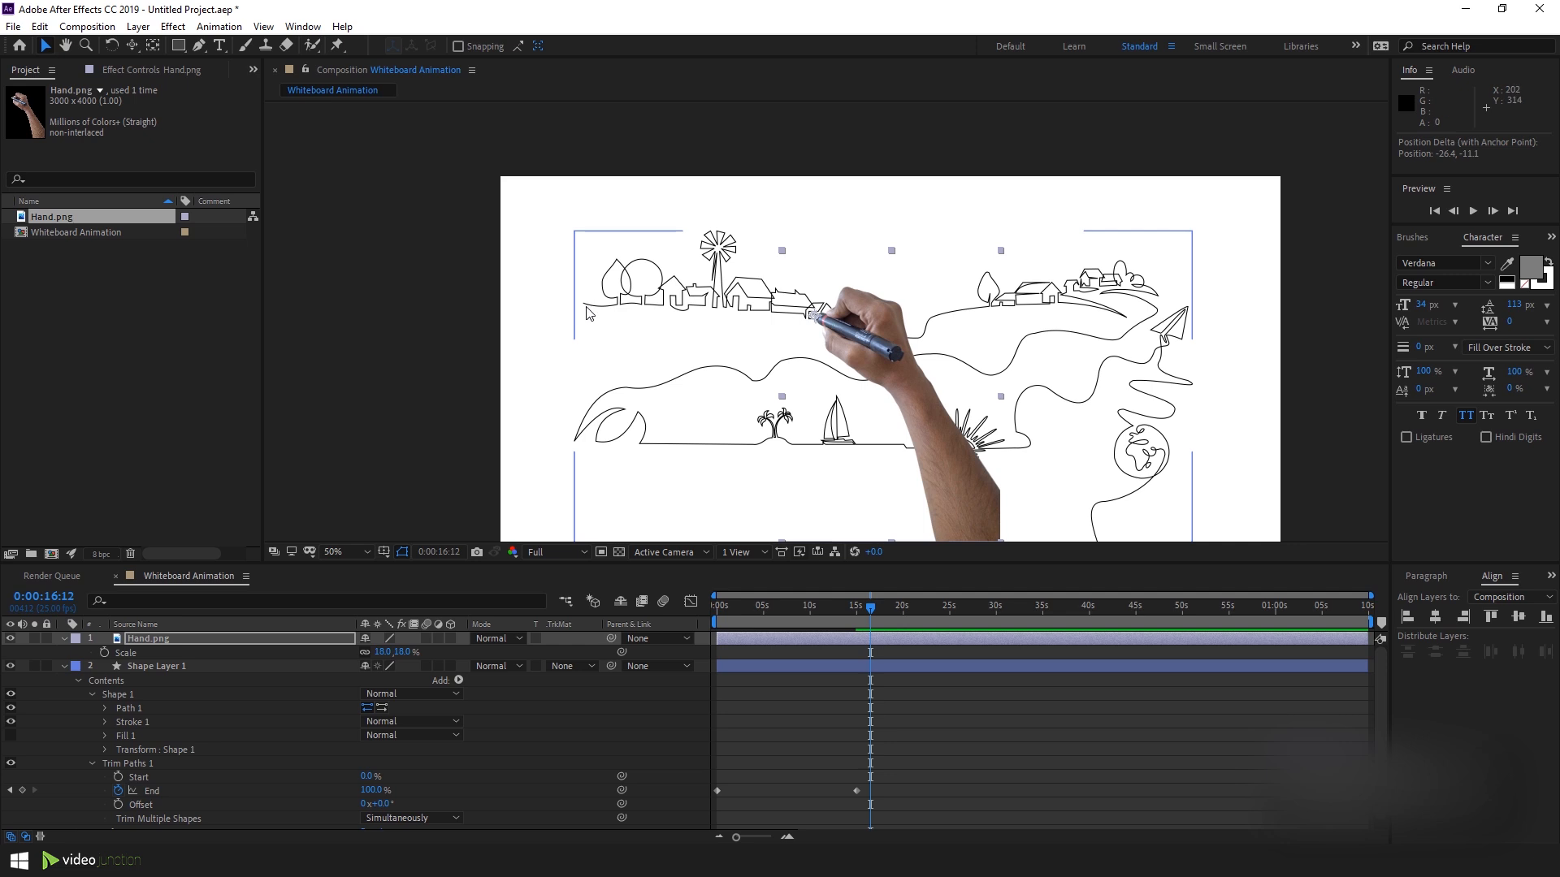
drag(900, 341, 694, 333)
scroll(575, 285, up, 1)
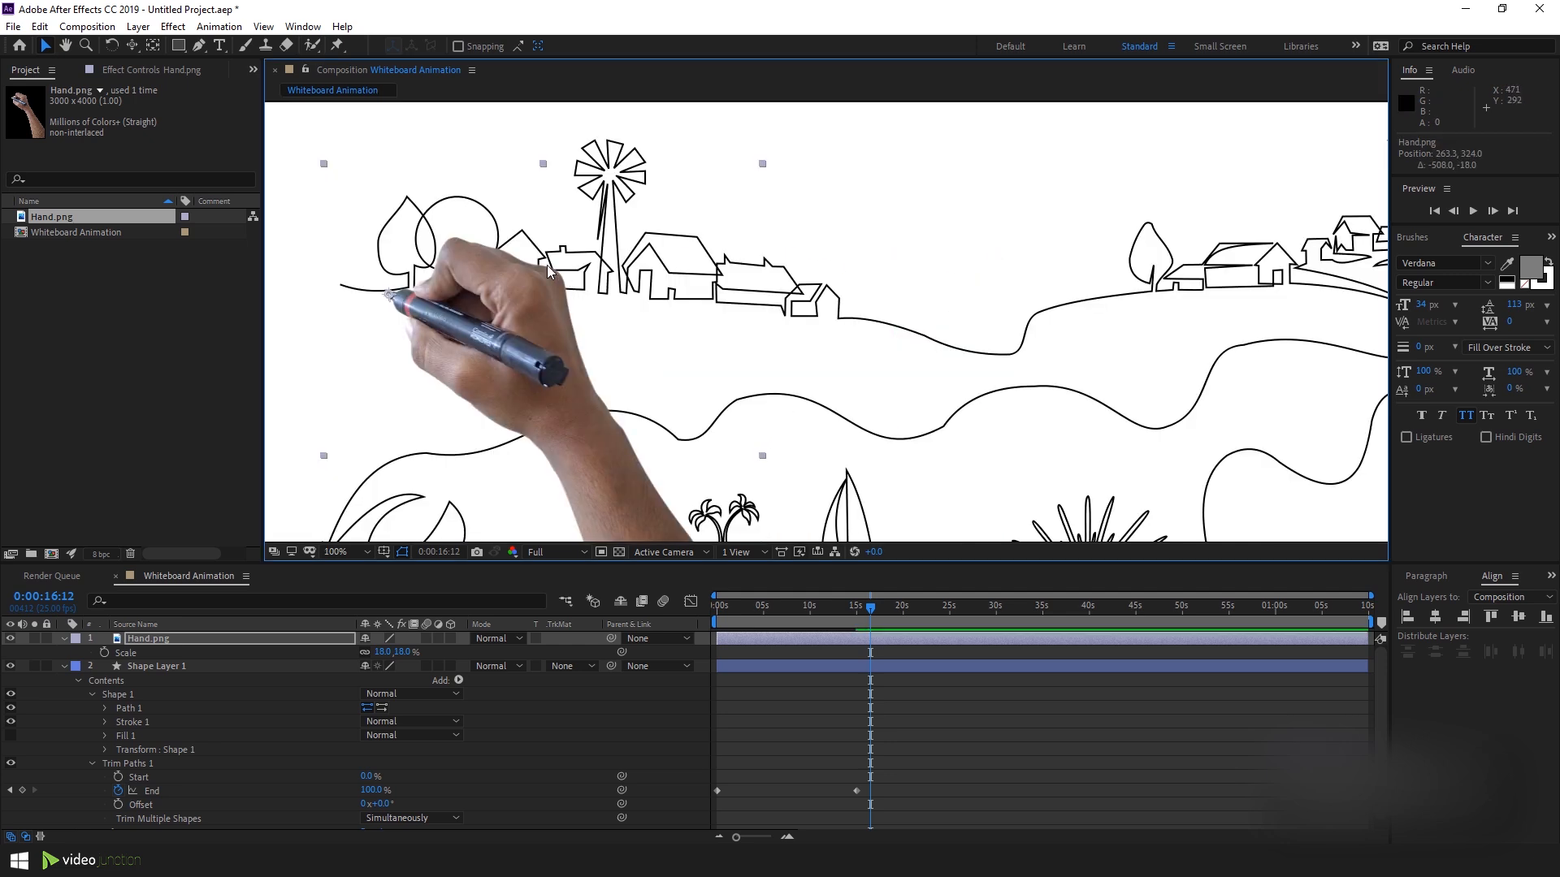
drag(504, 269, 828, 327)
scroll(663, 351, up, 2)
drag(969, 409, 778, 373)
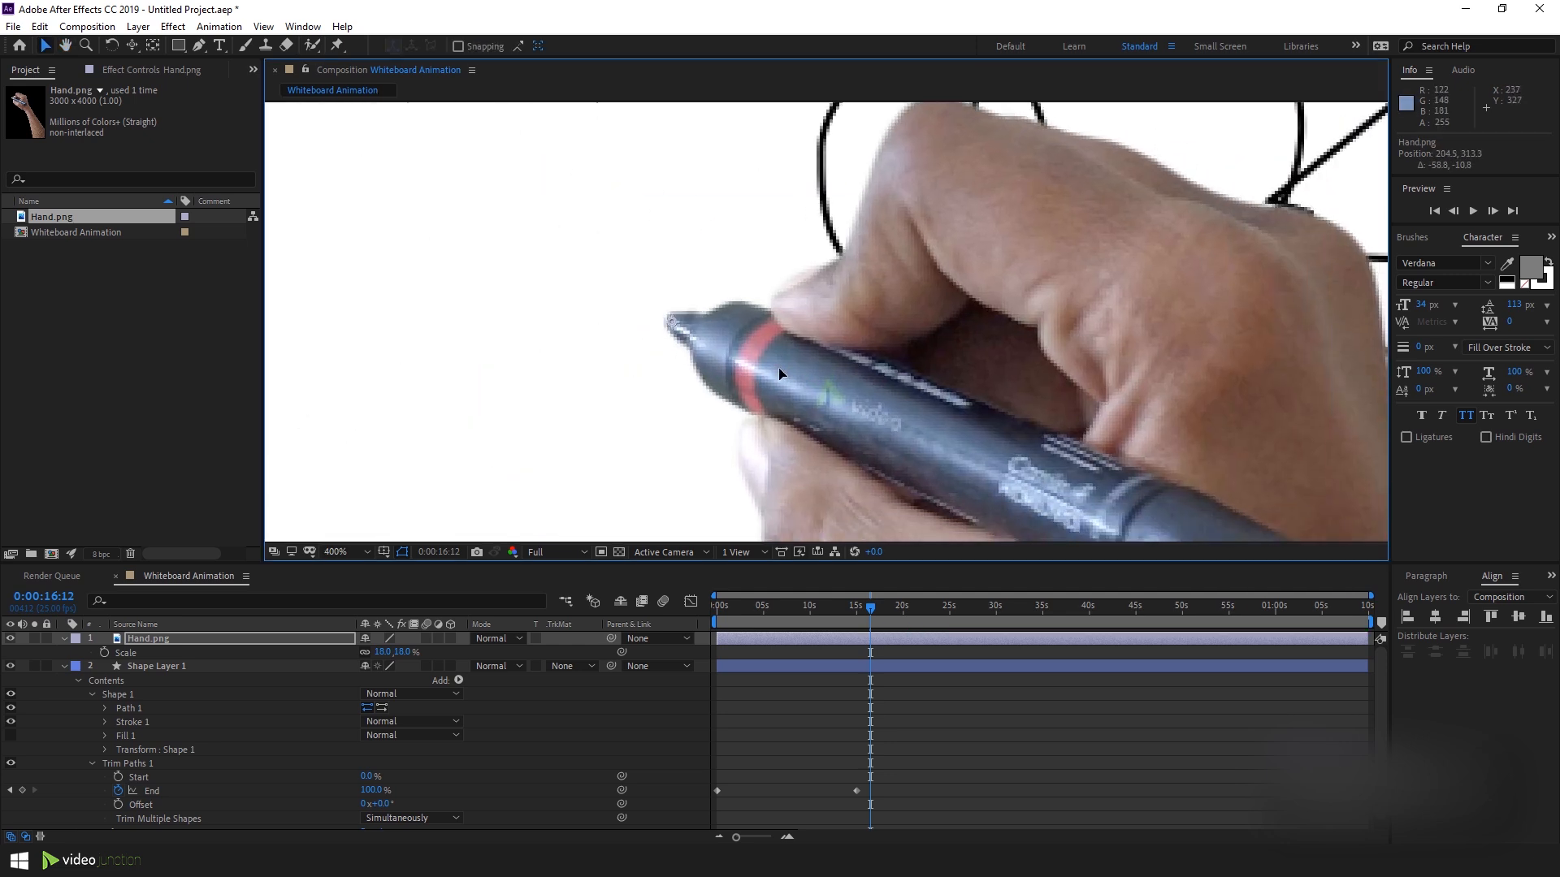
scroll(778, 374, down, 4)
scroll(892, 389, up, 1)
scroll(446, 509, down, 1)
drag(949, 354, 845, 319)
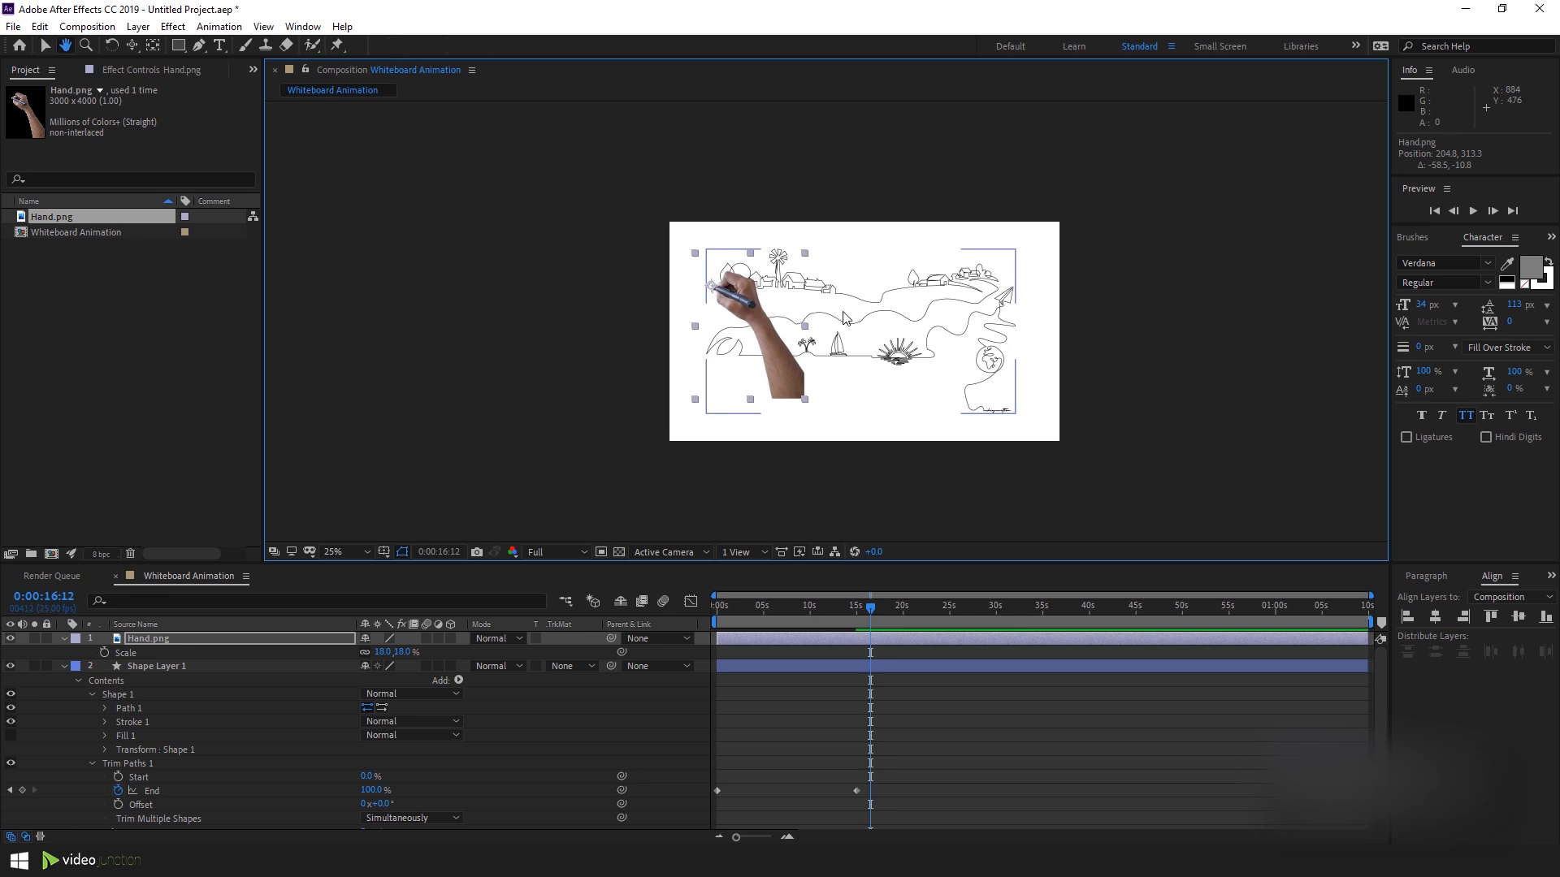
scroll(839, 338, up, 1)
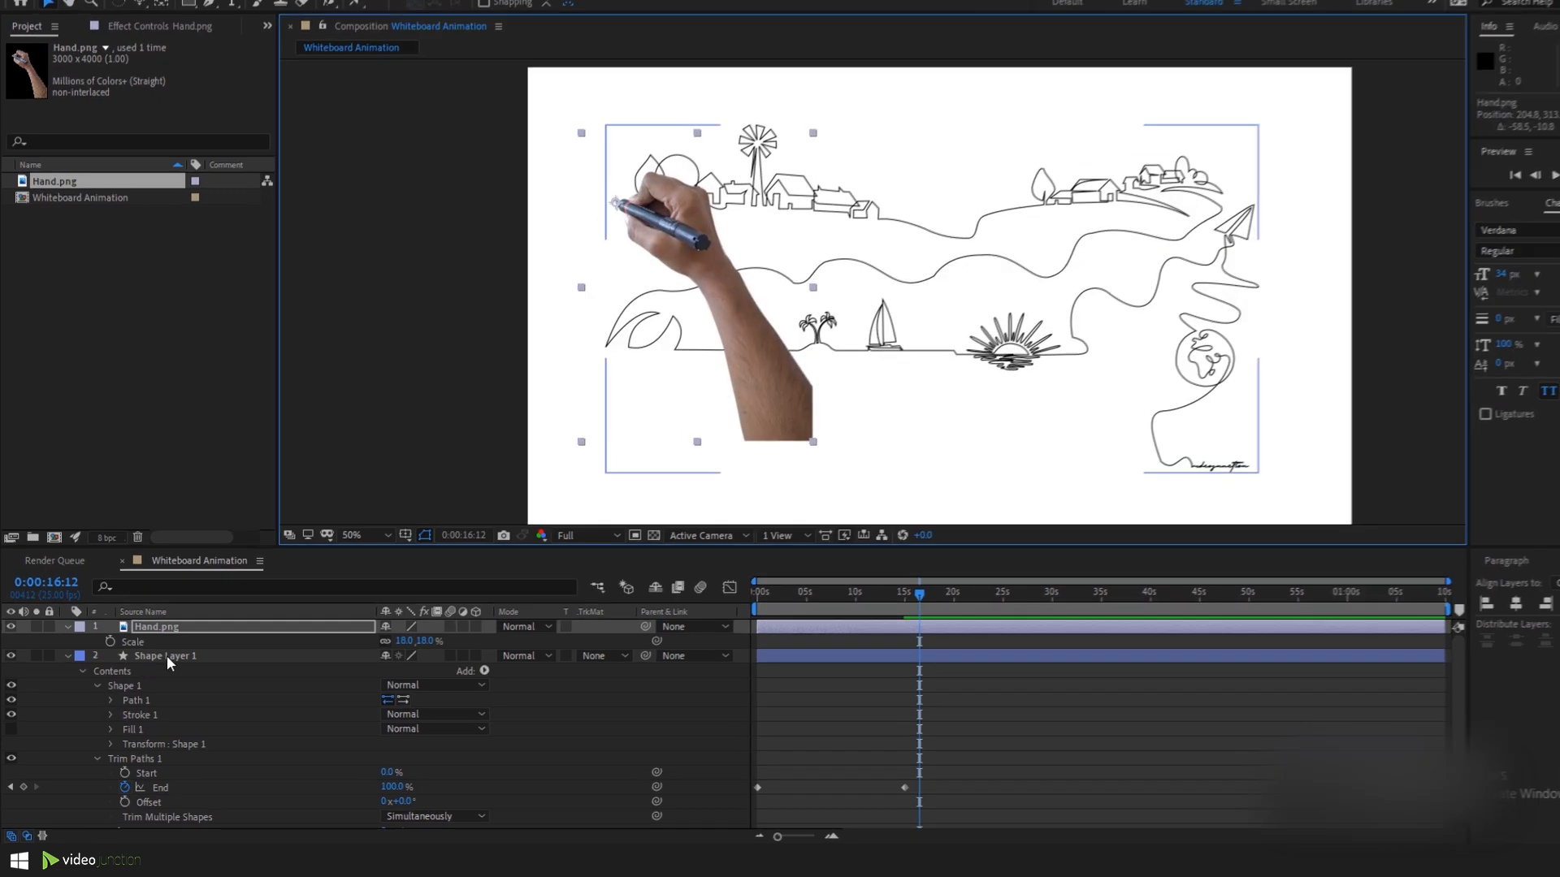
Copy the Path property of Shape Layer 1's Path 1 and paste it into Hand.png's Position at 0:00:00:00.
click(112, 666)
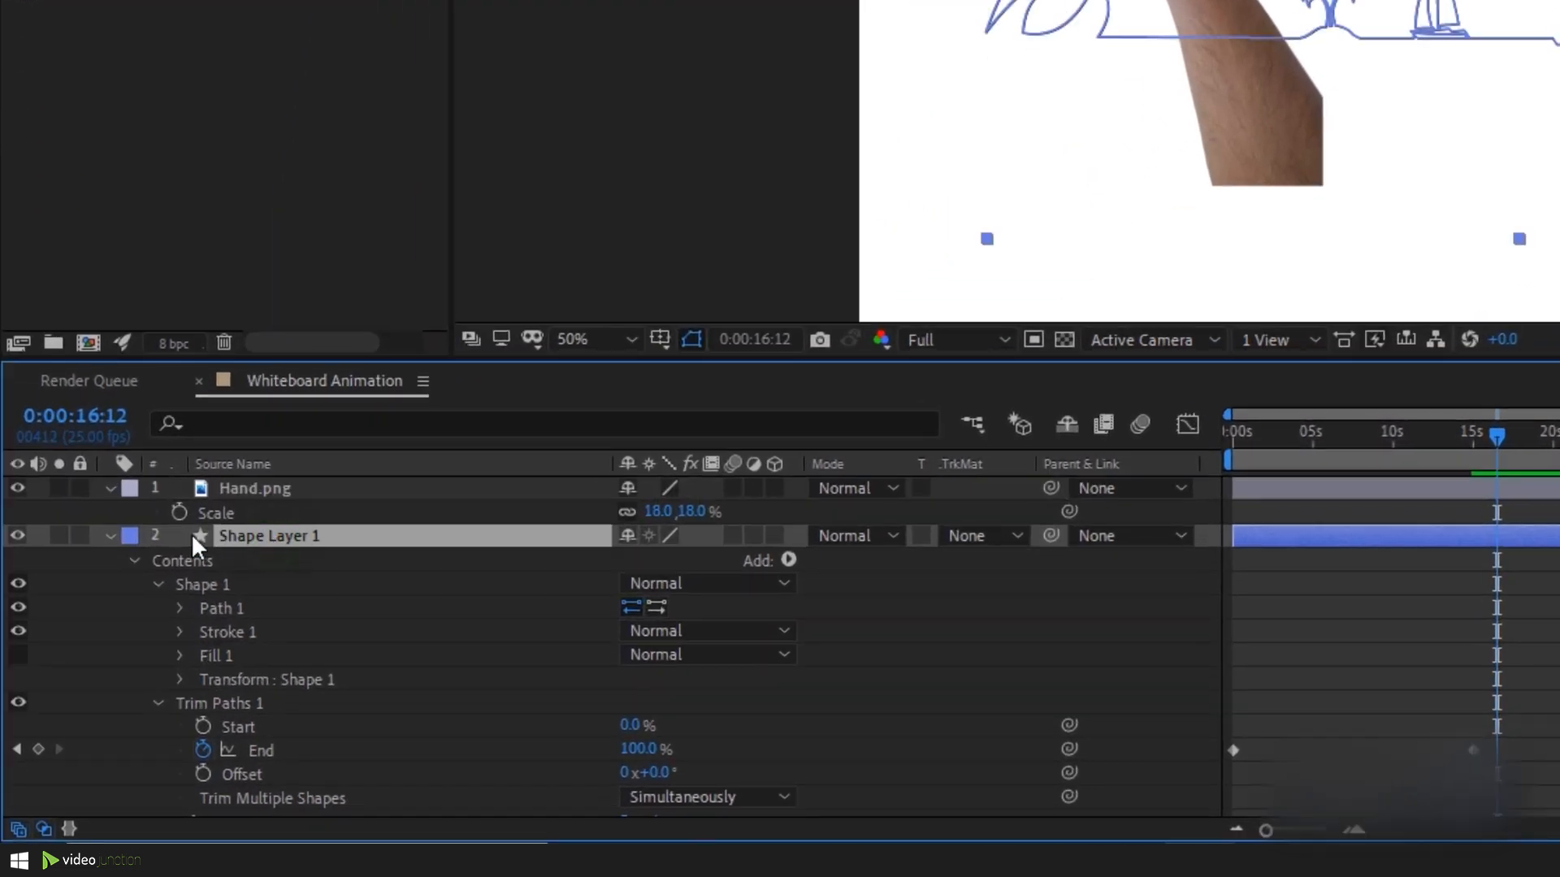
click(179, 608)
click(259, 632)
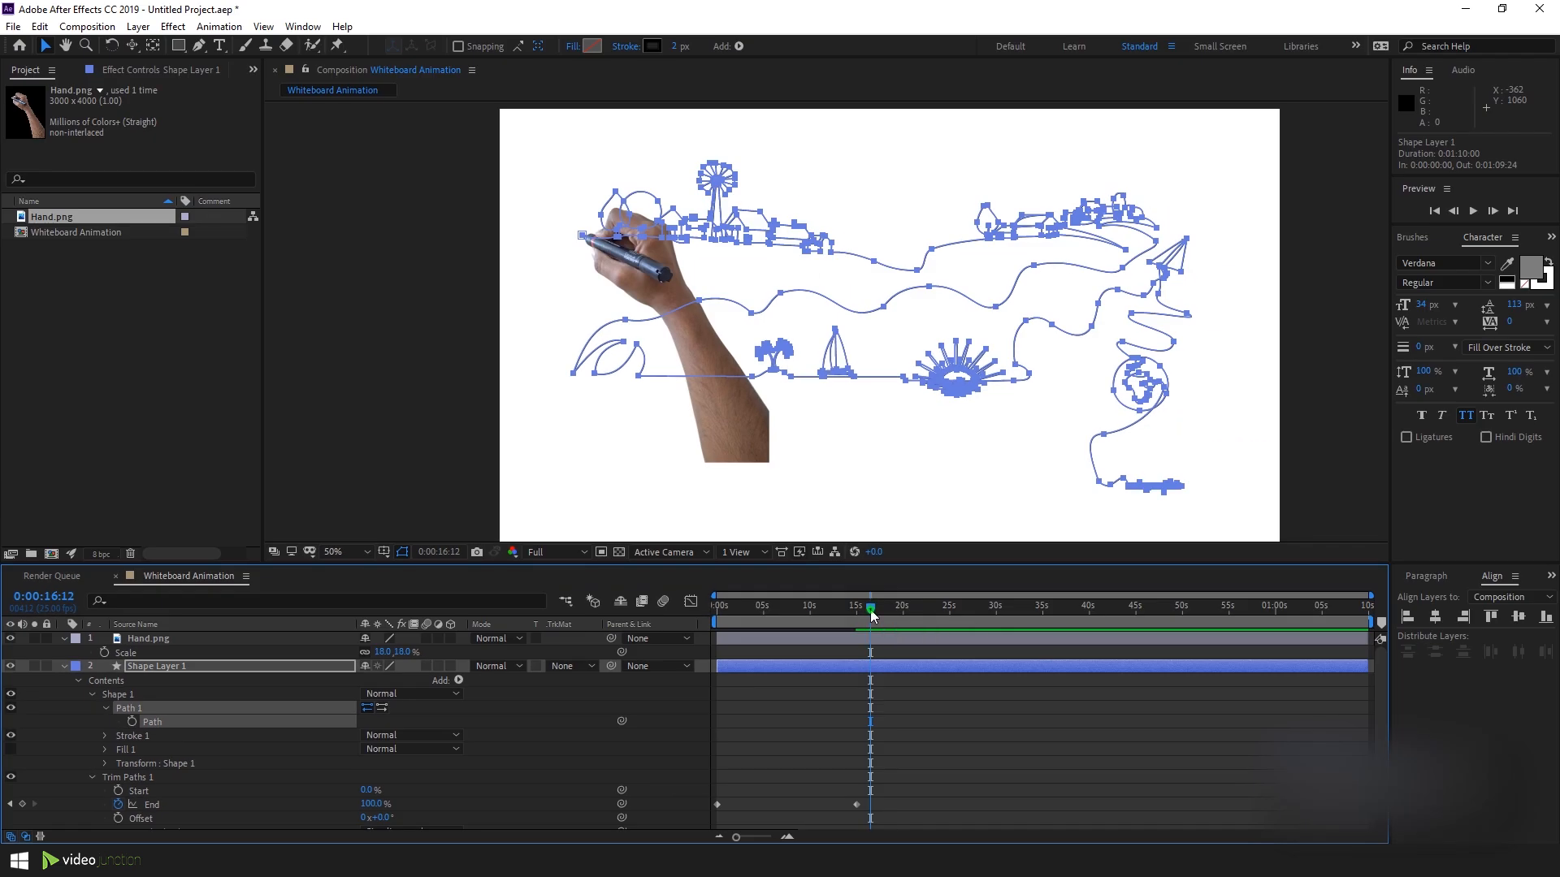
drag(1496, 438, 1211, 434)
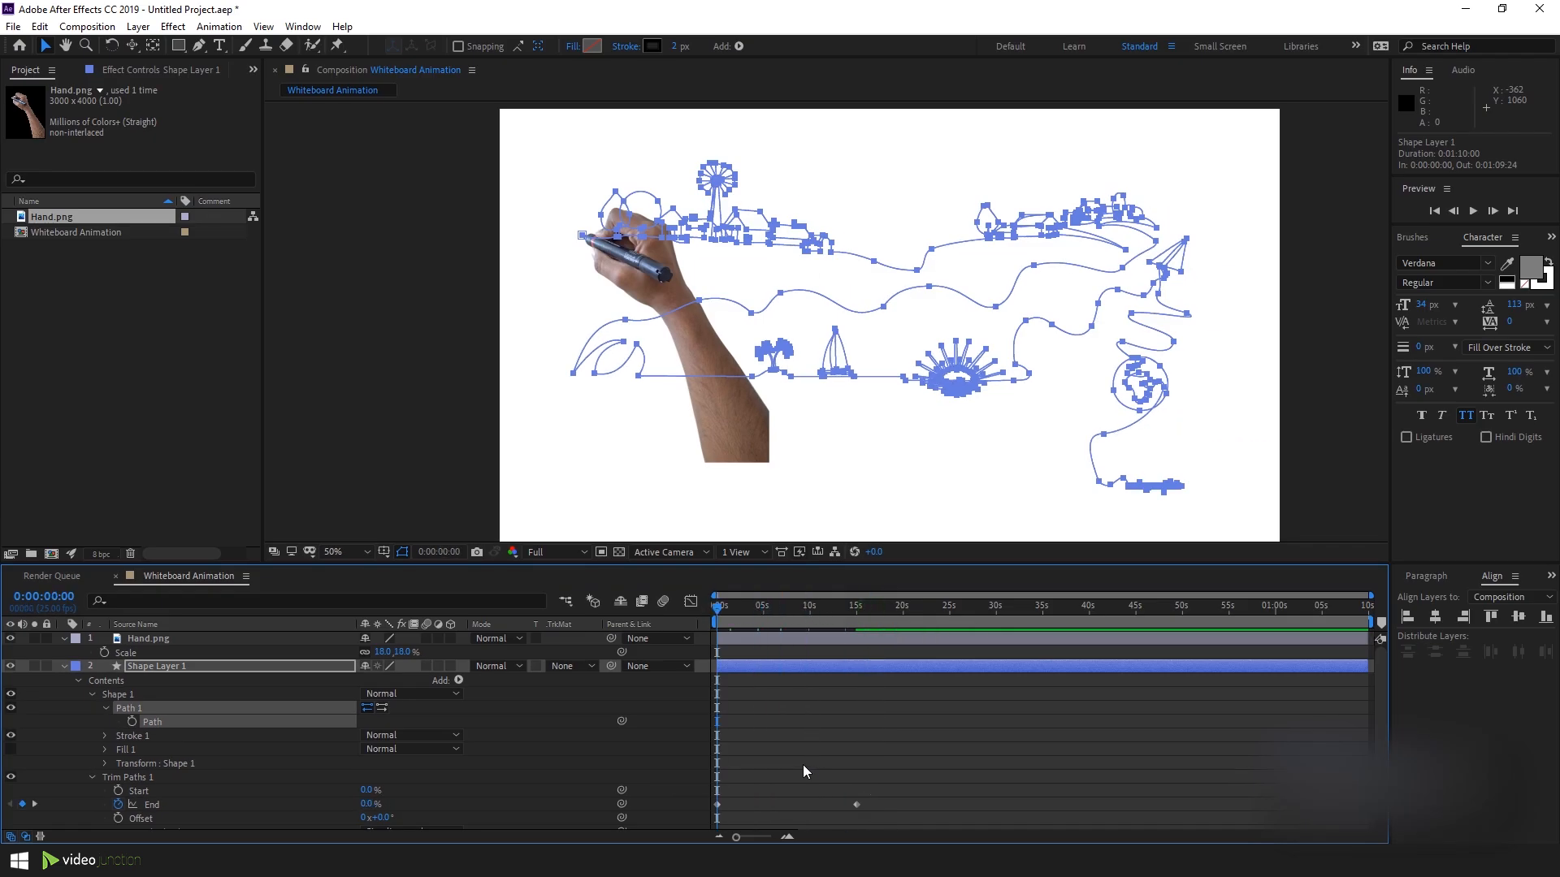
click(146, 636)
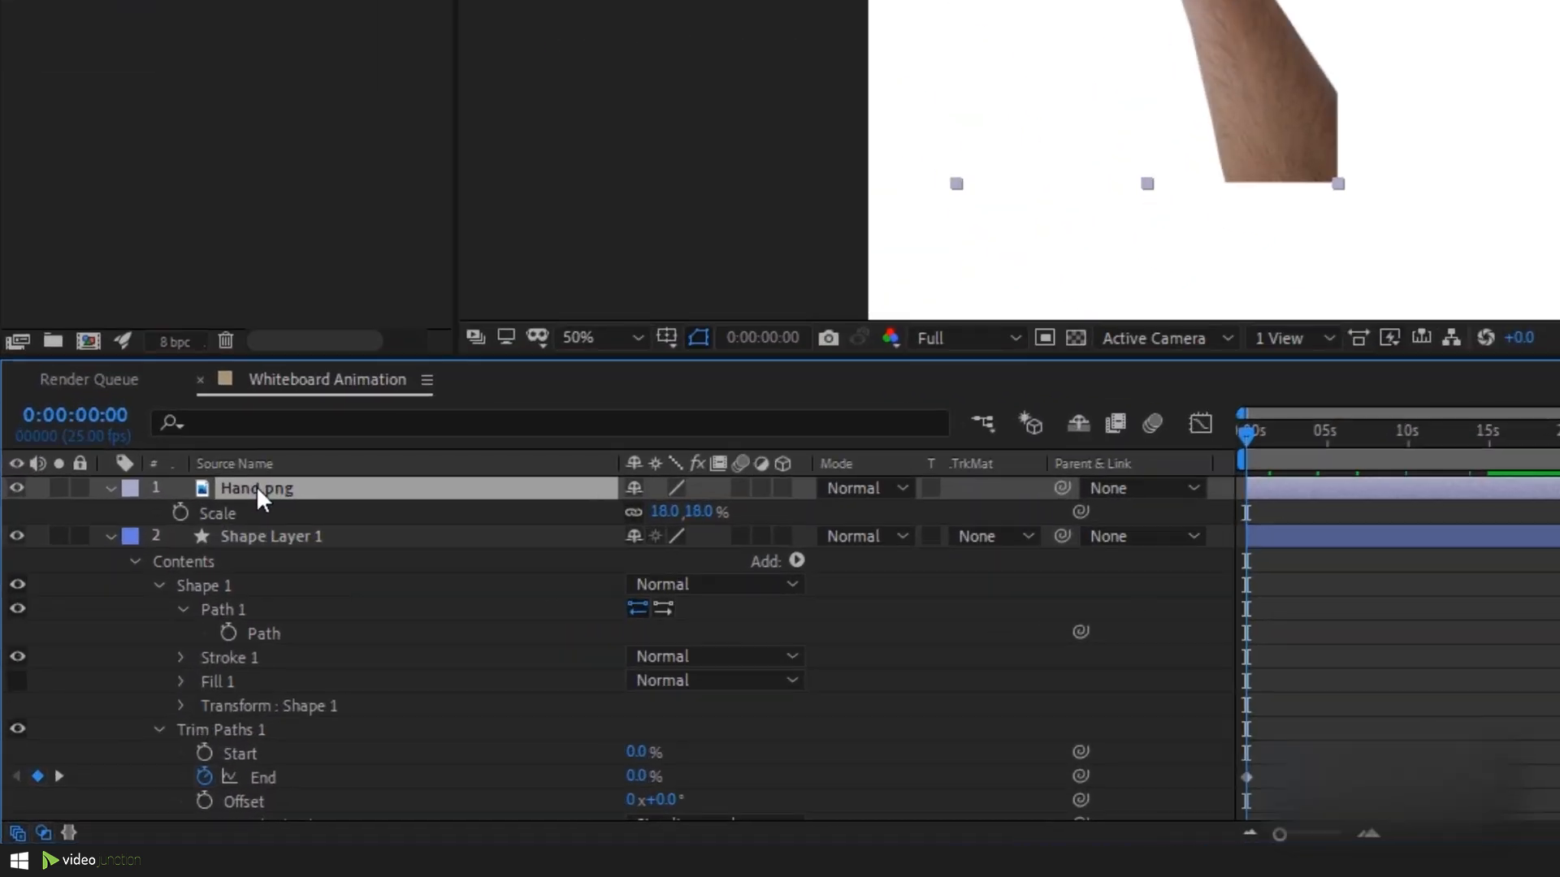
key(p)
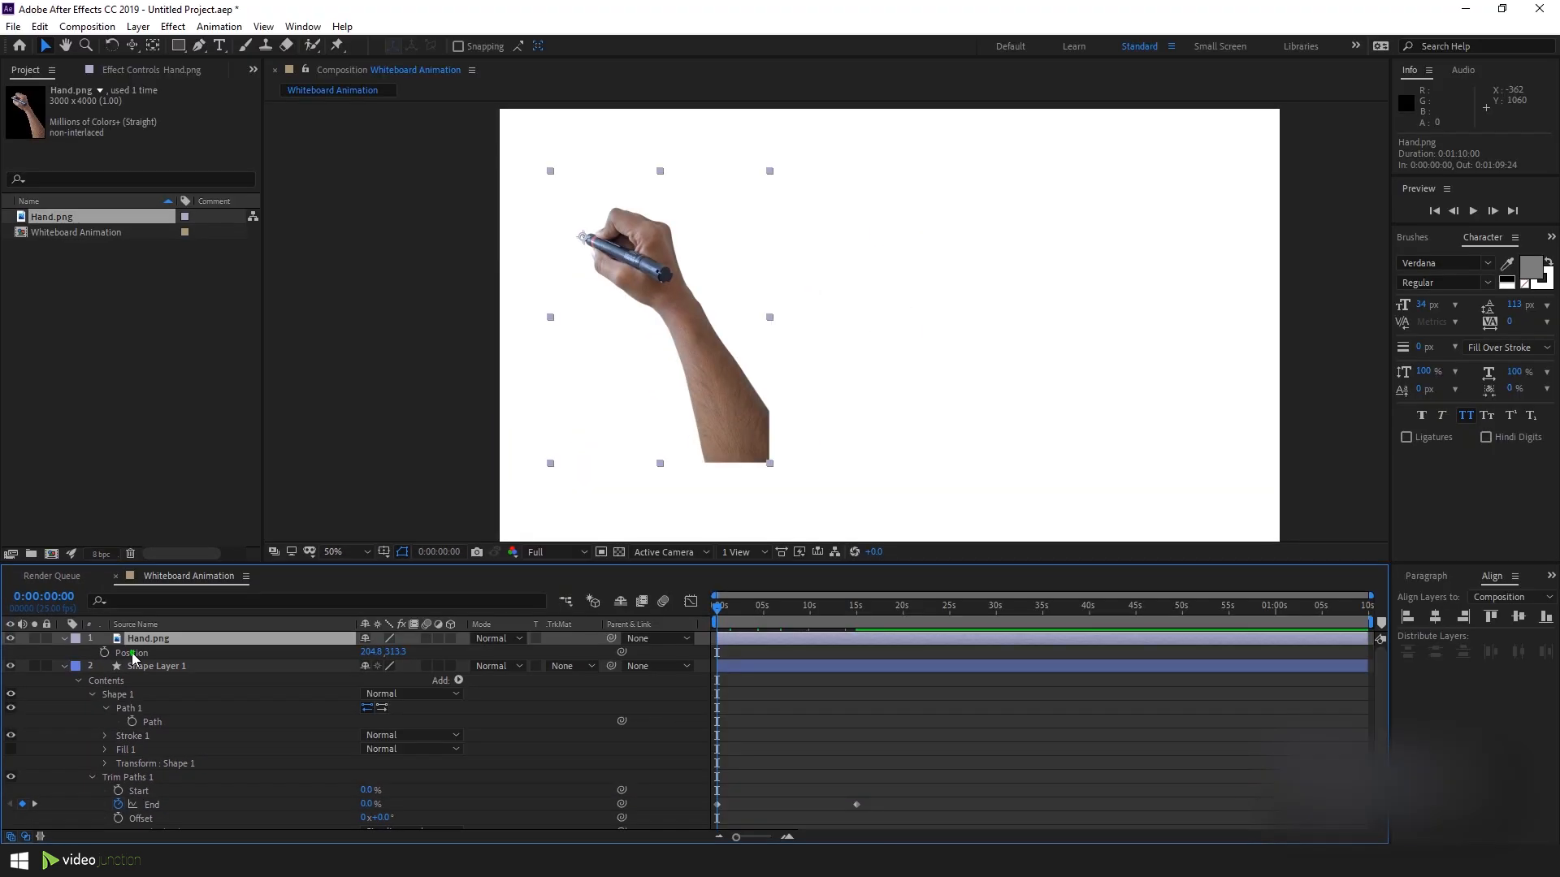
click(133, 653)
key(ctrl+v)
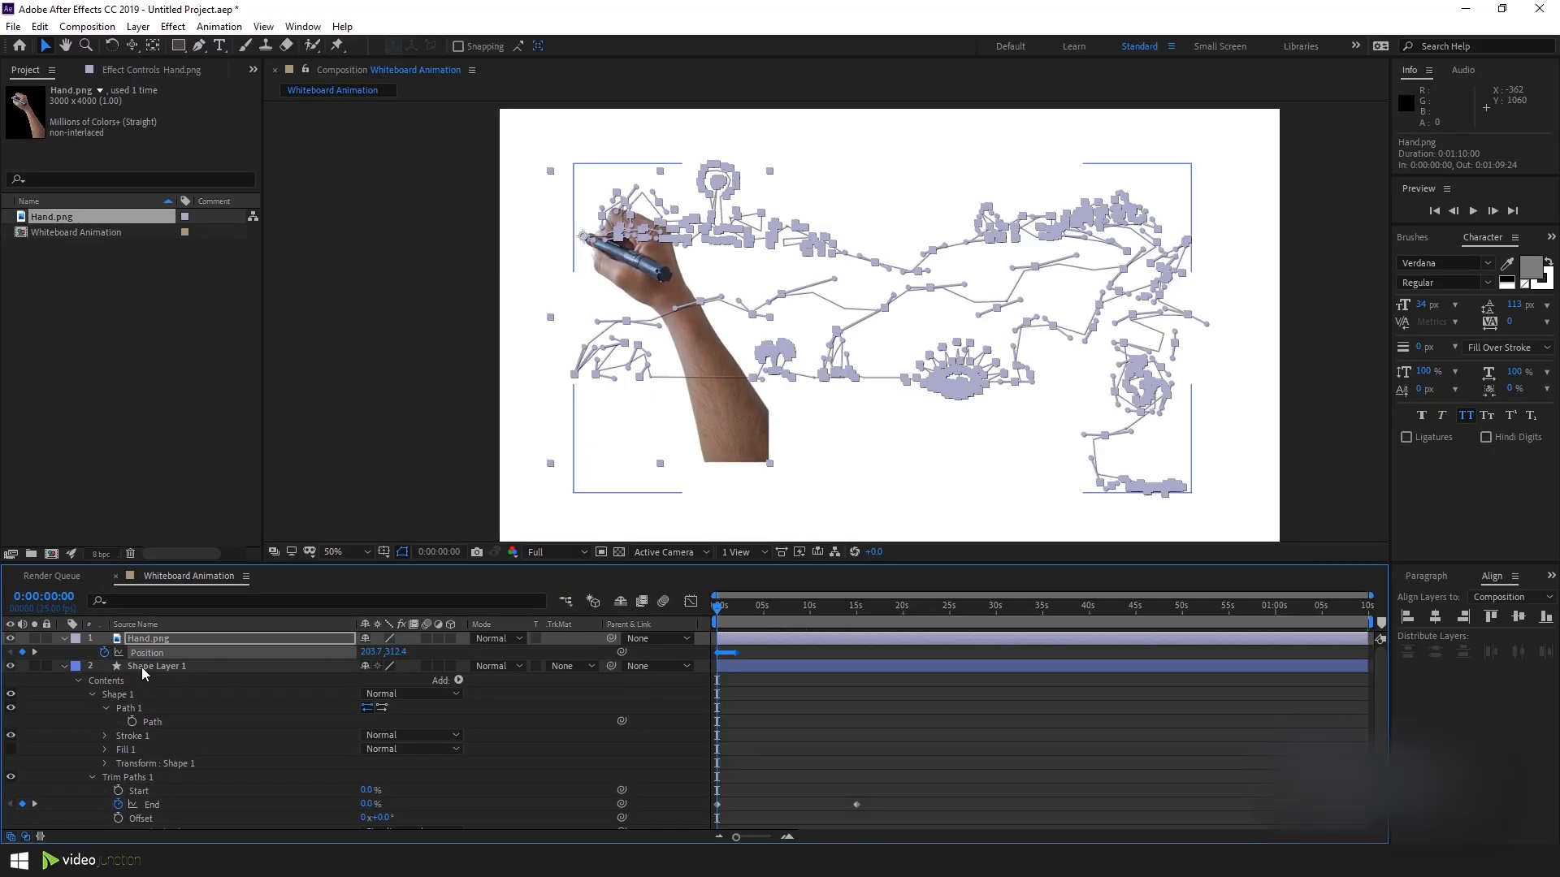
Play the animation to check the hand's motion and return to the first frame.
key(space)
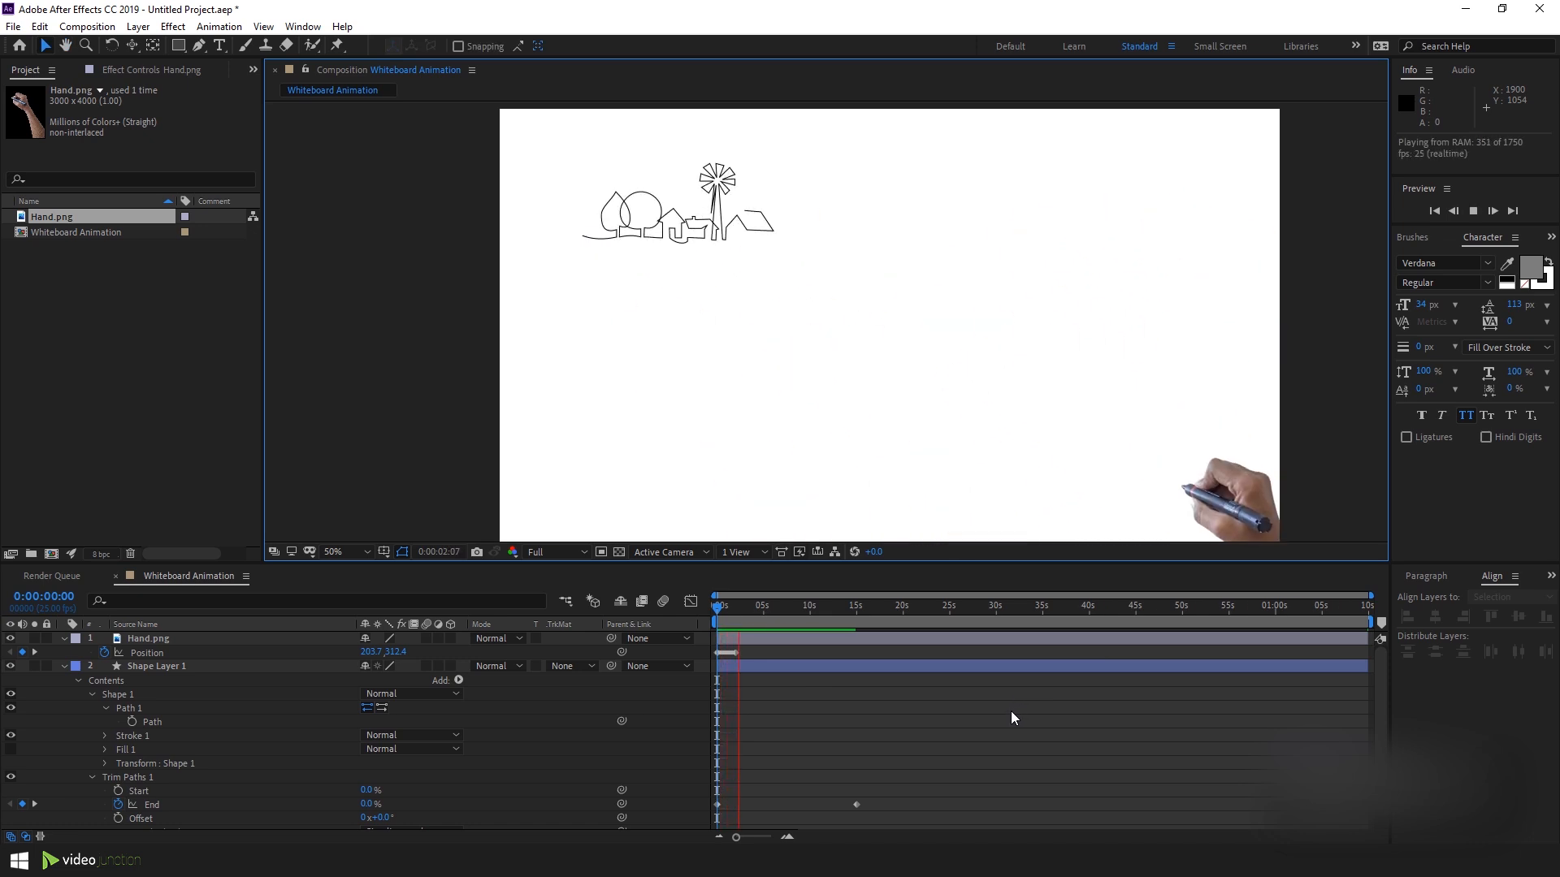
key(space)
drag(744, 609, 714, 606)
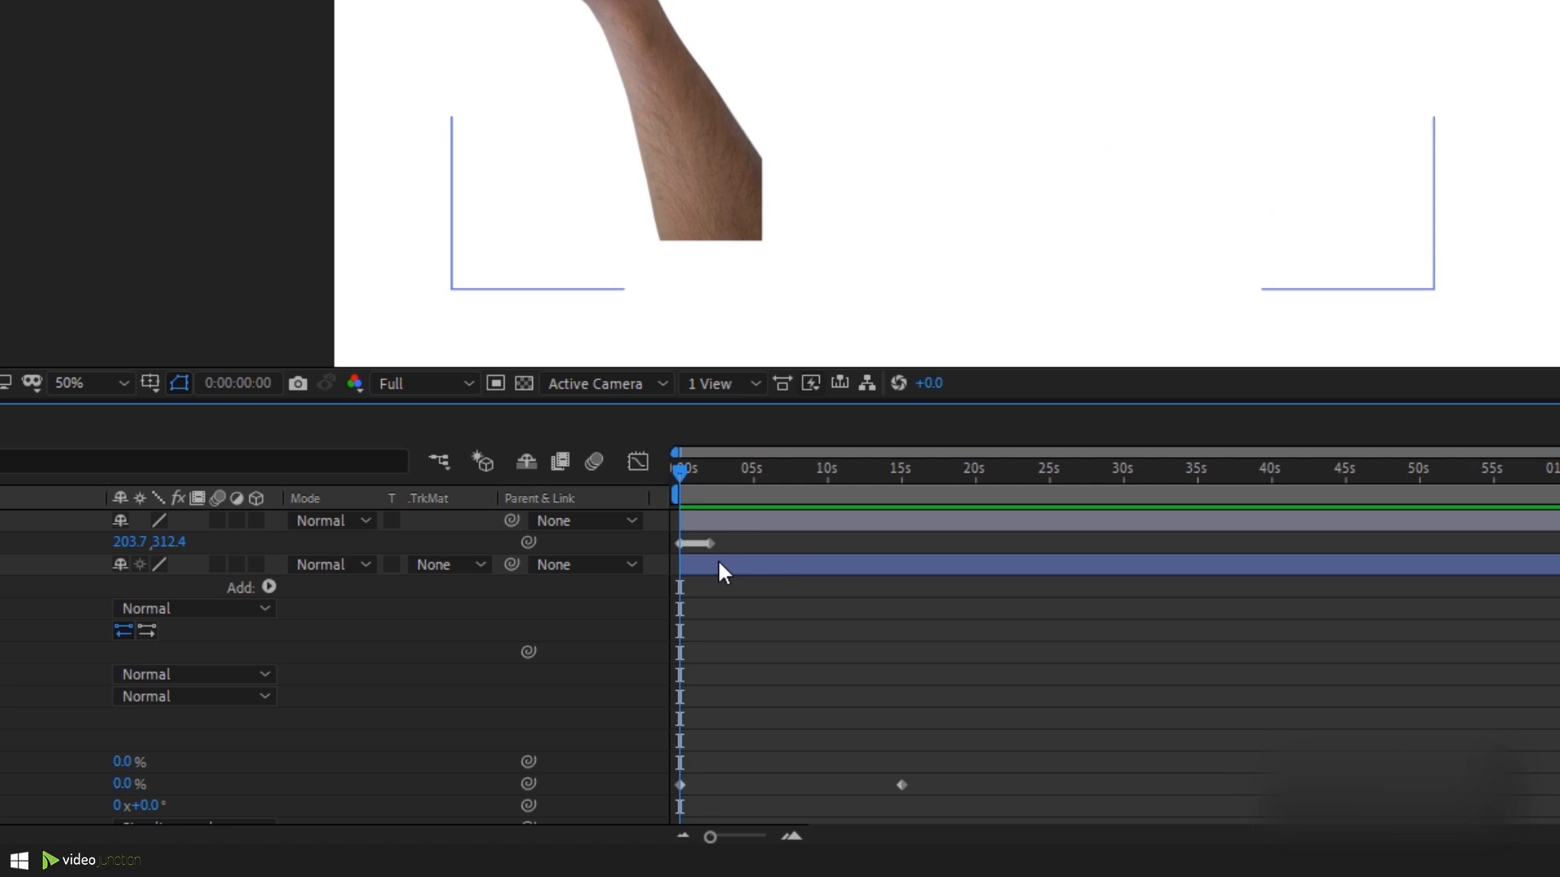
Stretch Hand.png's Position keyframes so the last one falls at 0:00:15:00, in line with the final Trim Paths End keyframe.
scroll(736, 655, up, 5)
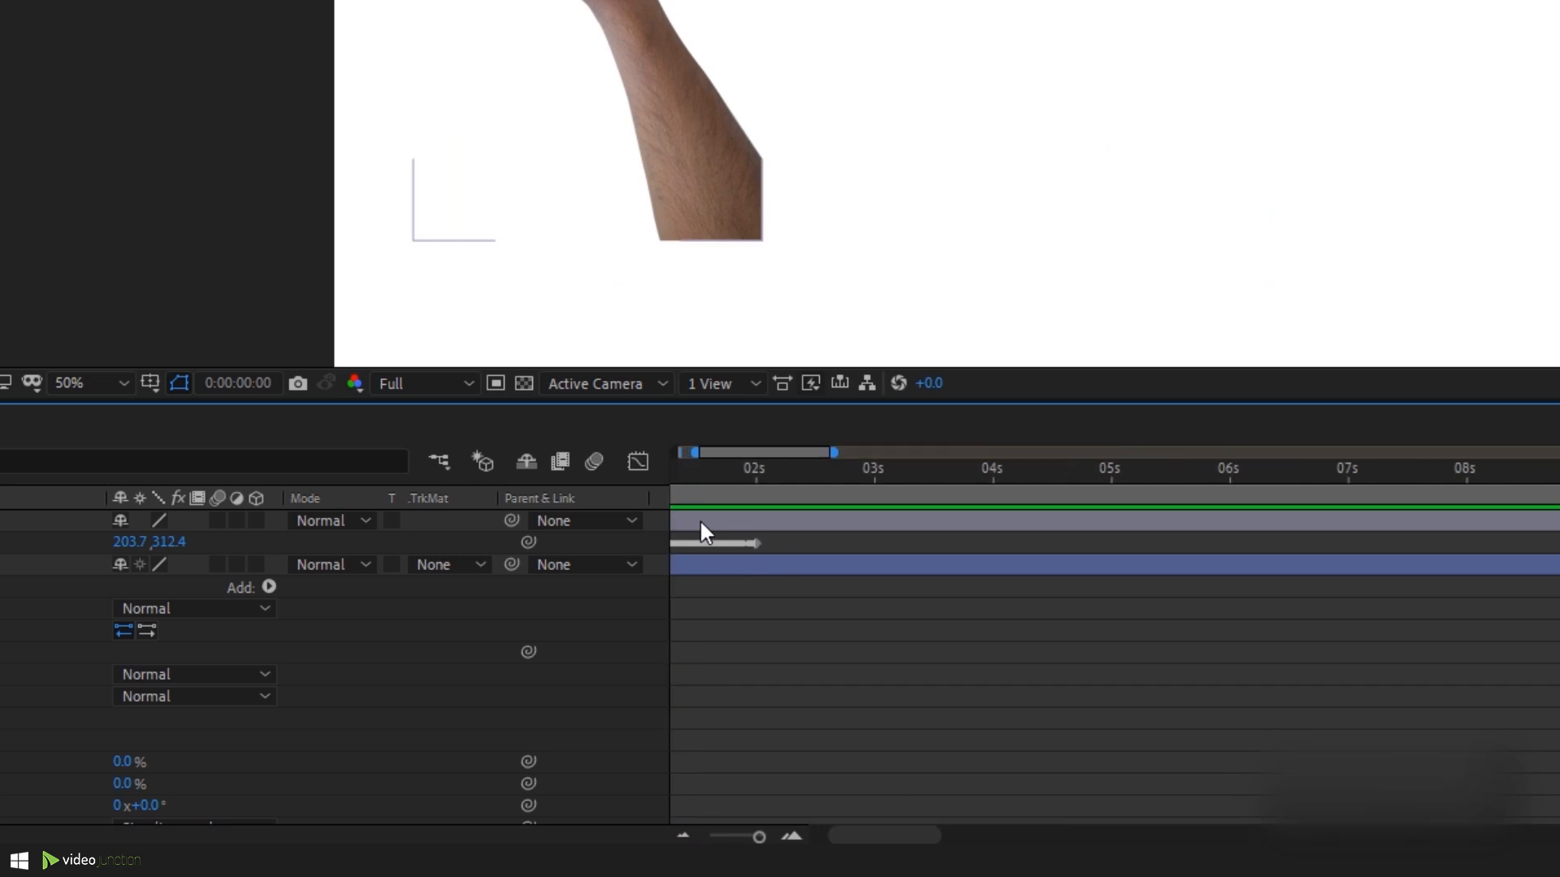
scroll(1107, 664, down, 1)
scroll(1087, 591, down, 2)
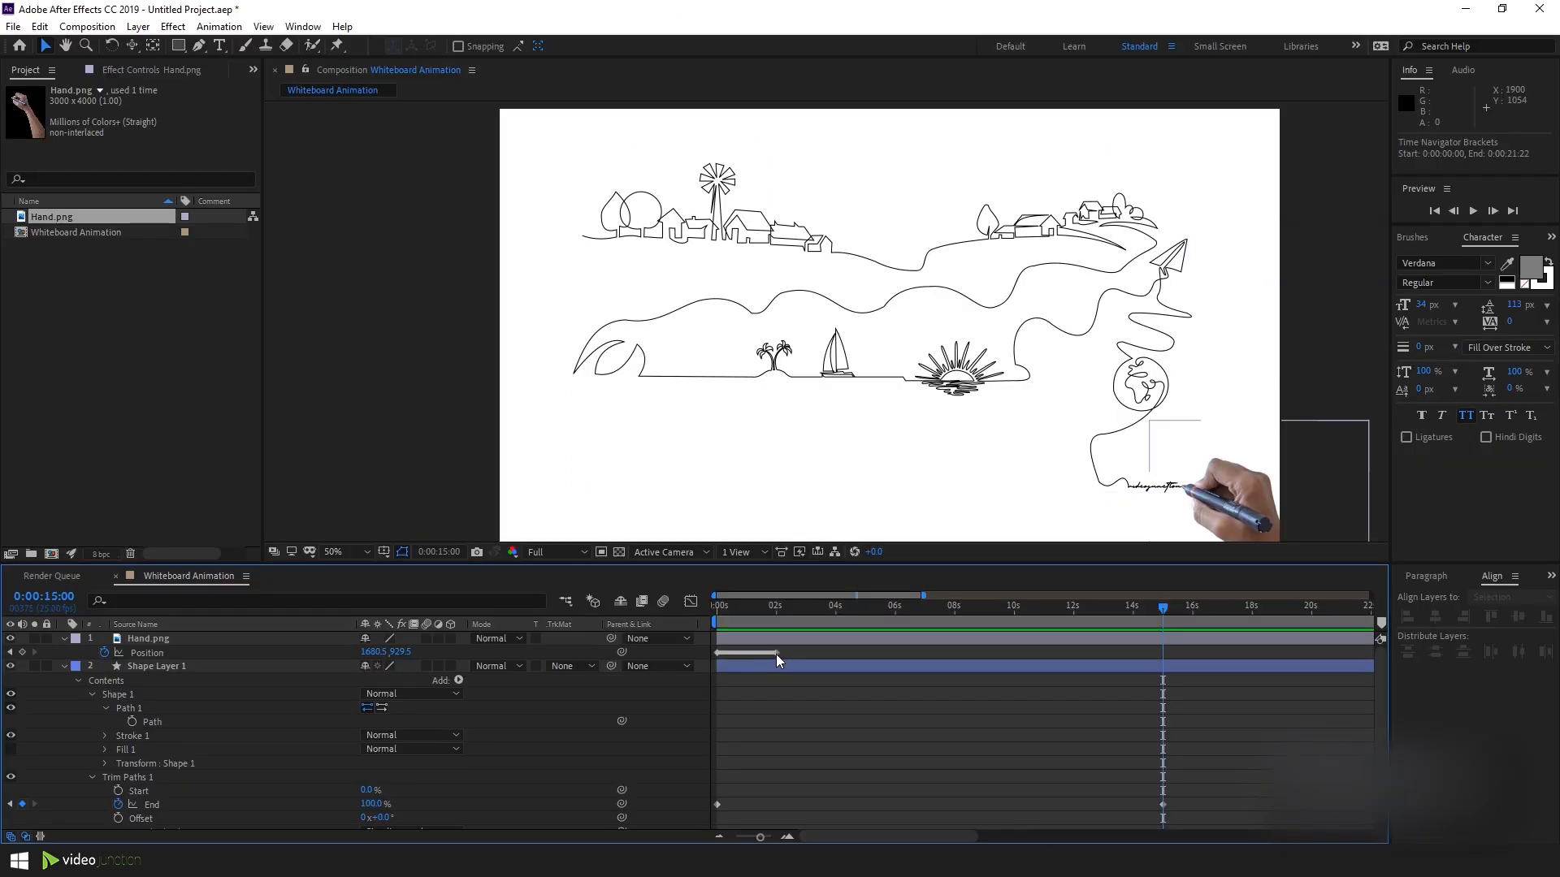
drag(778, 652, 1163, 682)
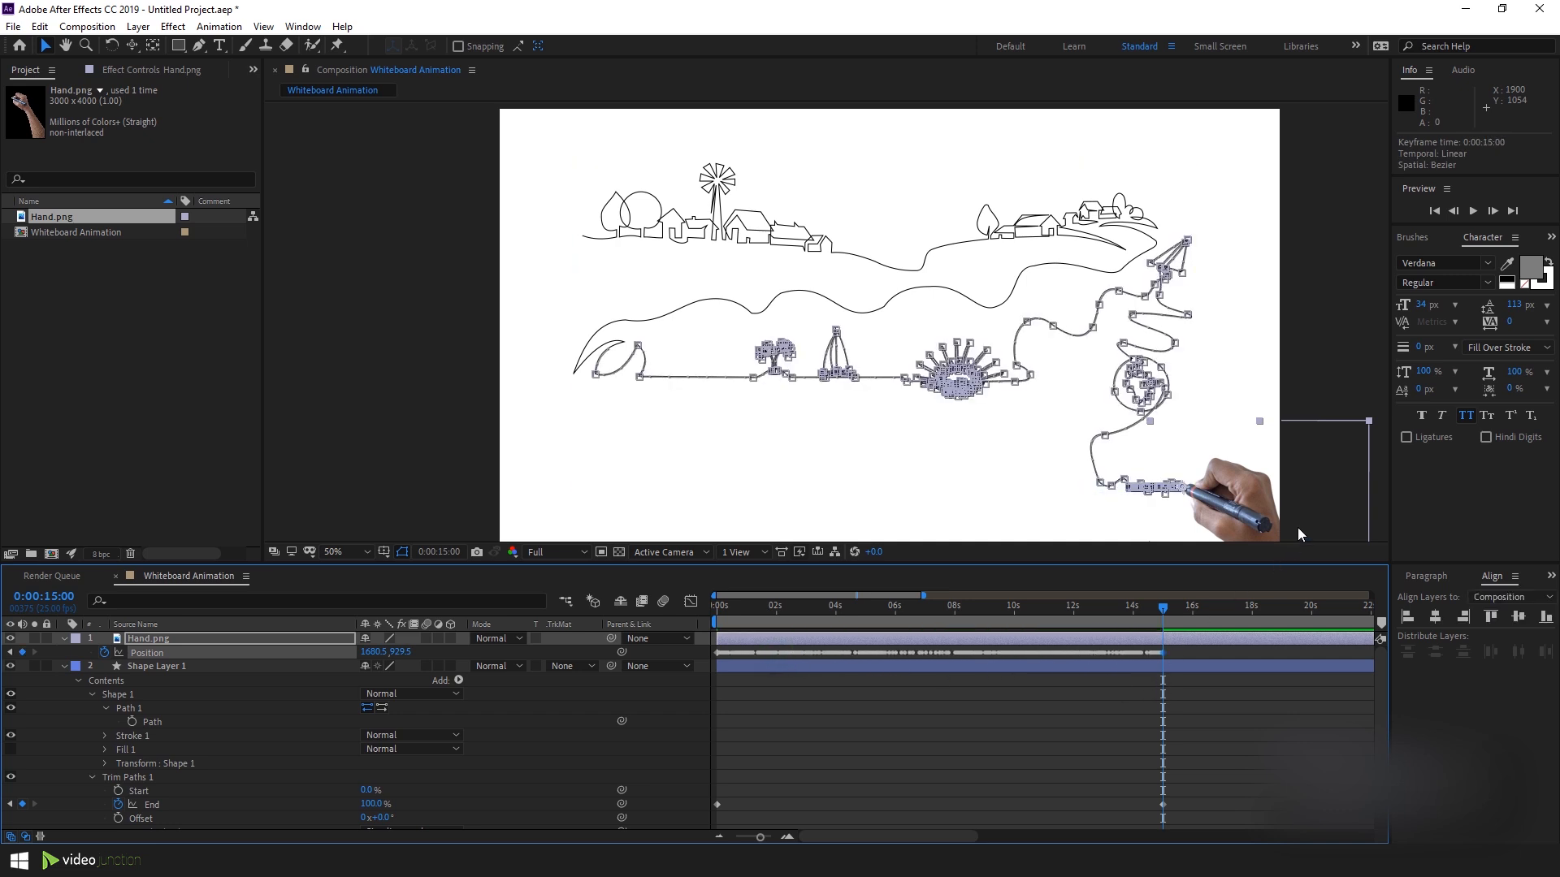
click(1340, 374)
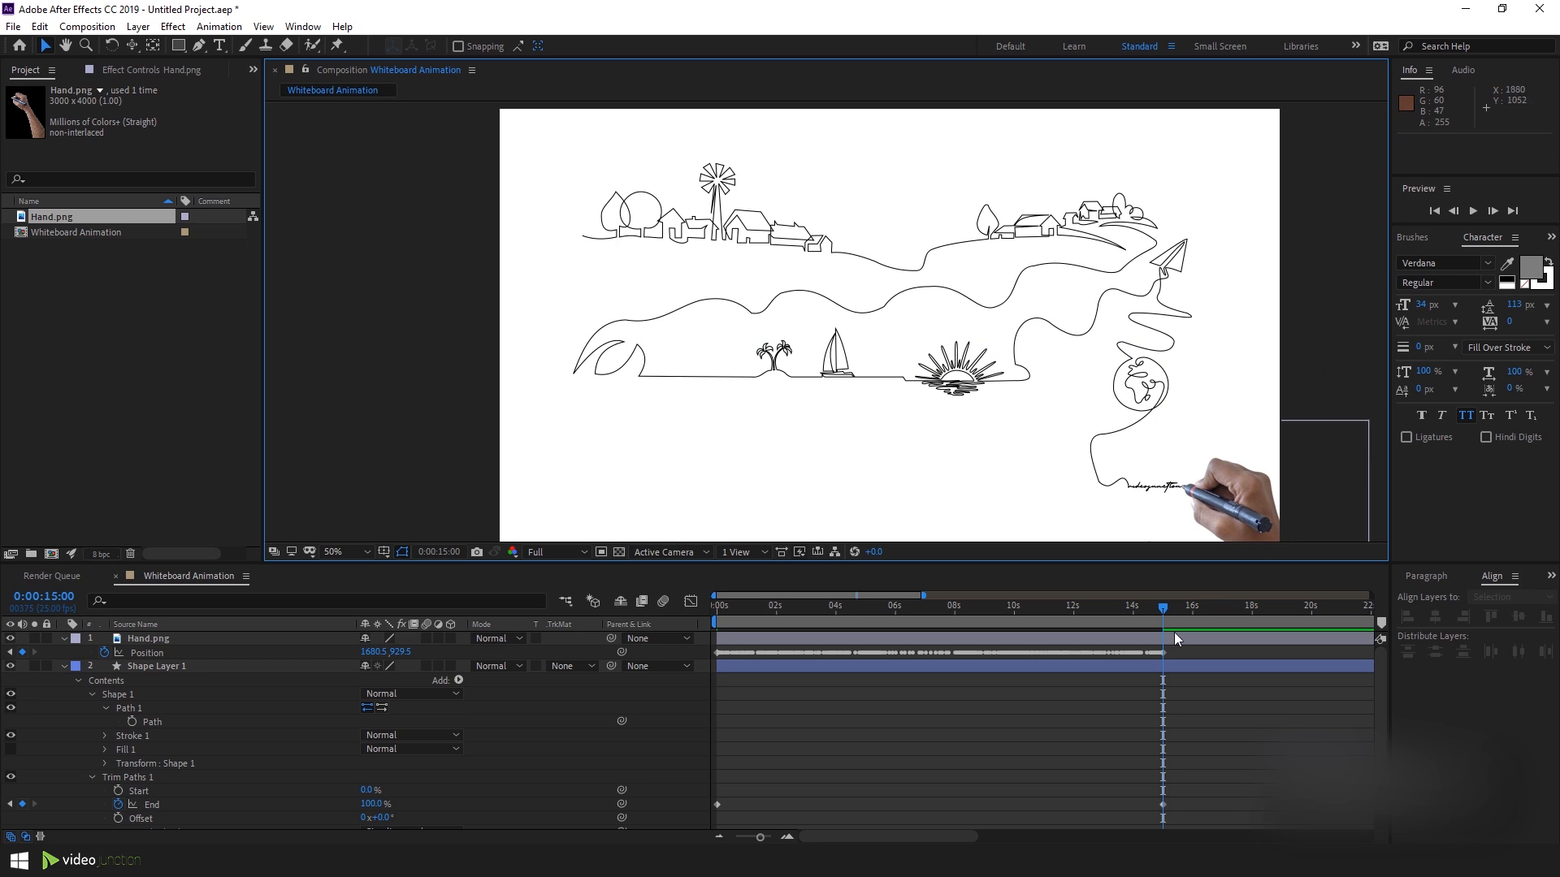
Play the composition from the start to check that the pen follows the line being drawn.
drag(1163, 606, 672, 619)
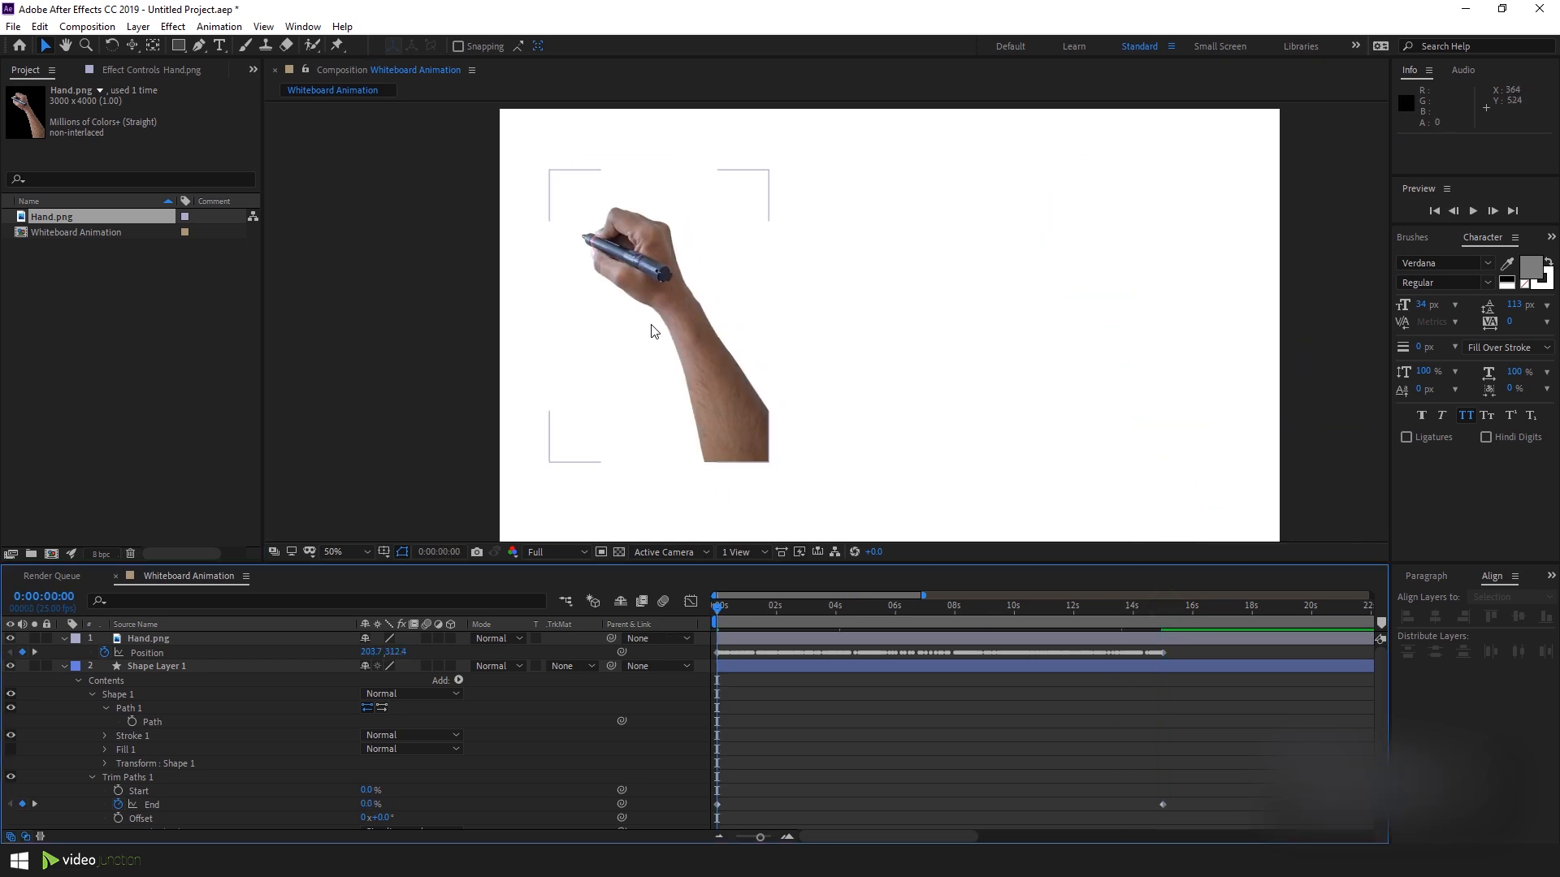
key(space)
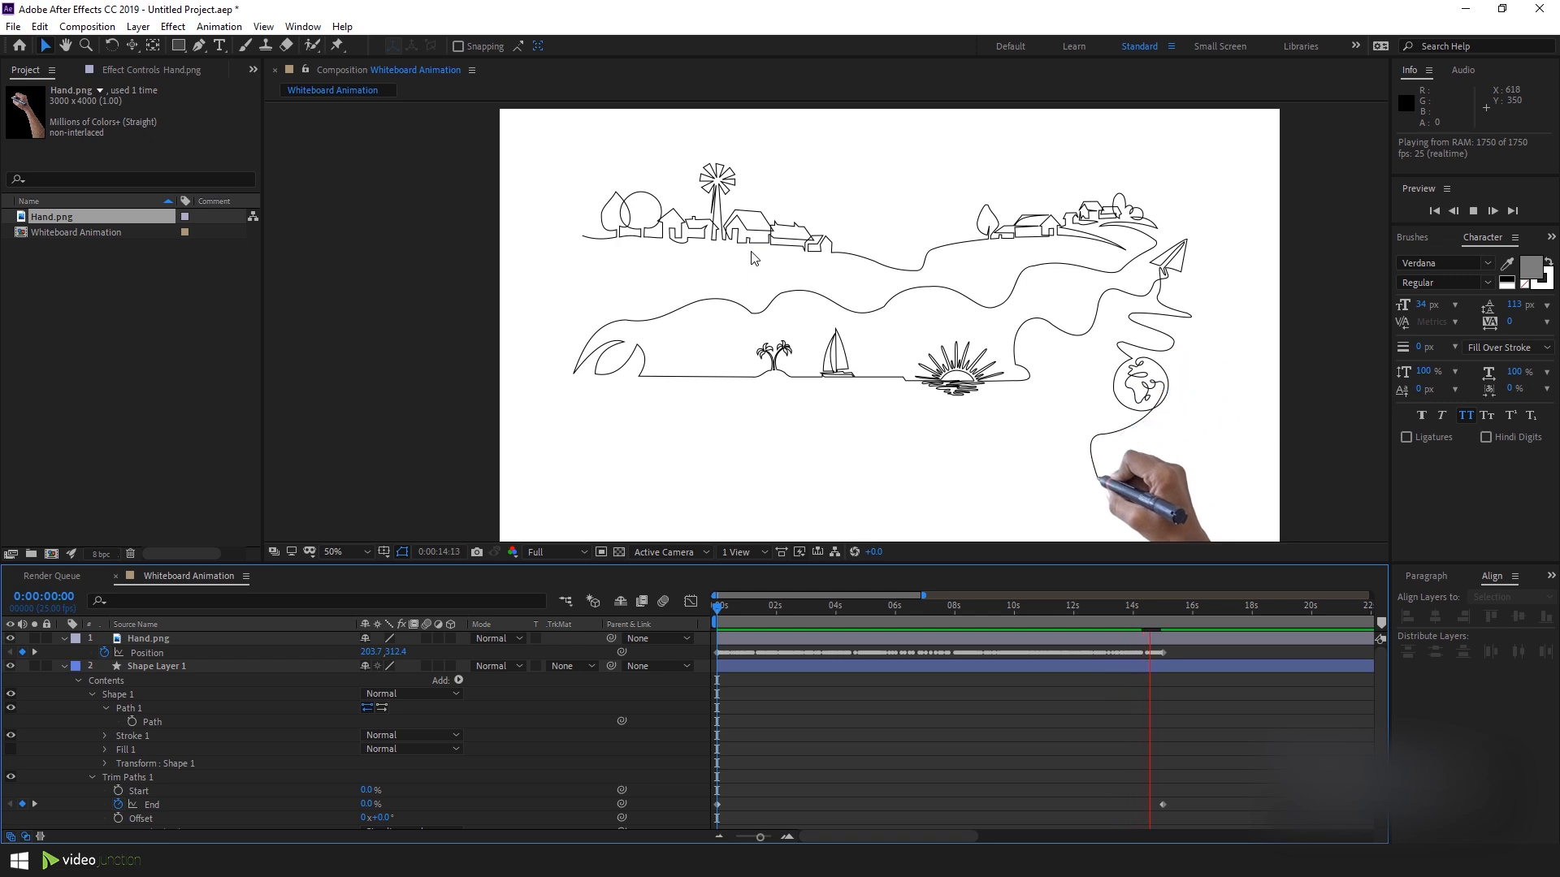
key(space)
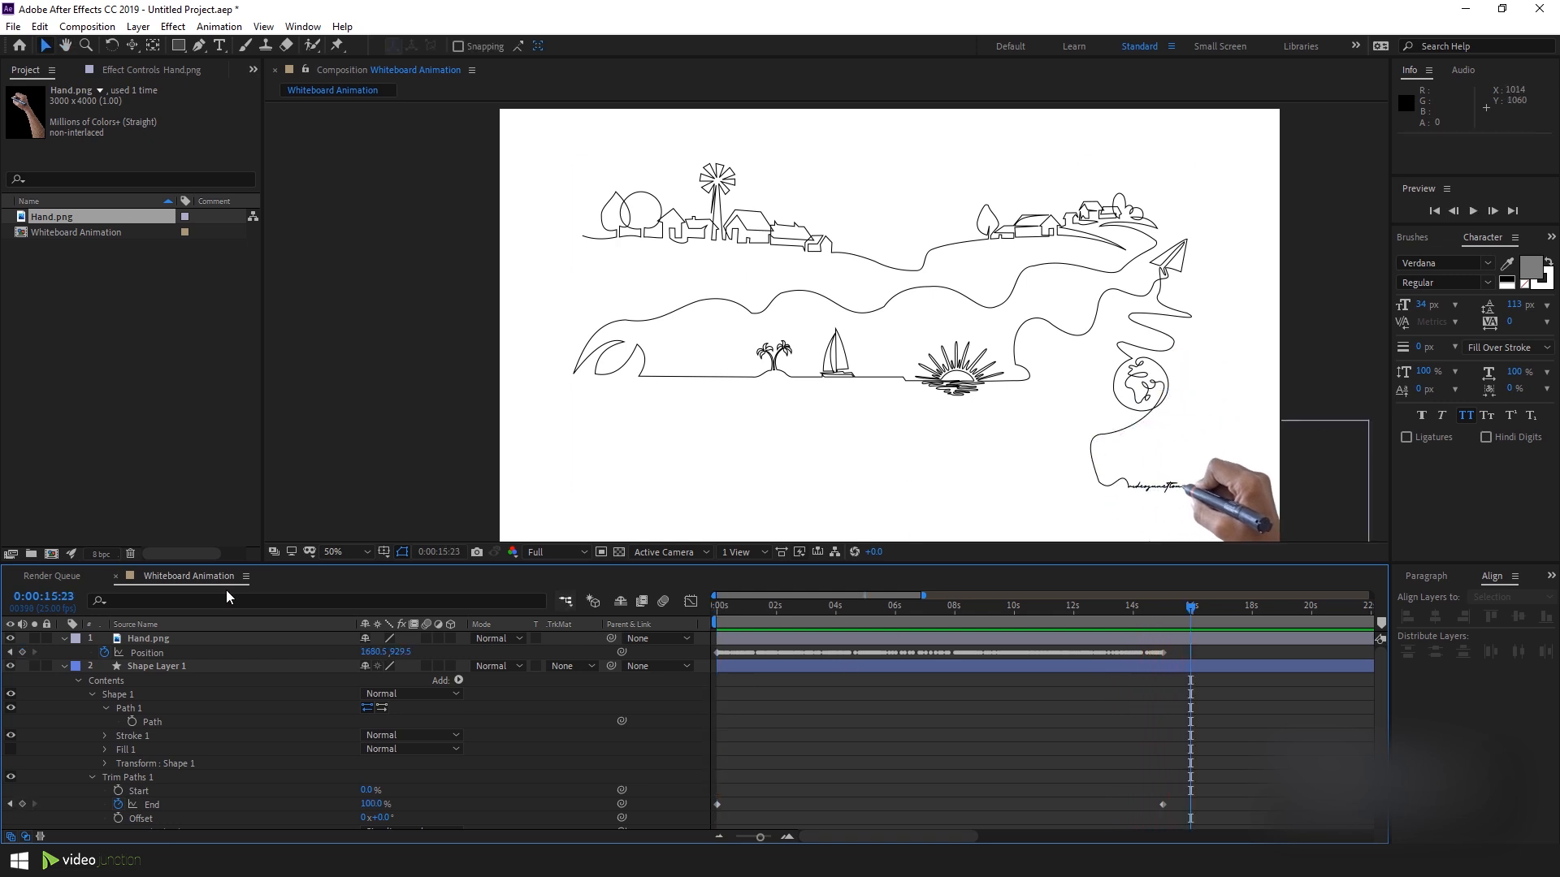
Collapse Hand.png and Shape Layer 1 and pre-compose both as Pre-comp 1, moving all attributes into the new composition.
click(64, 640)
click(66, 653)
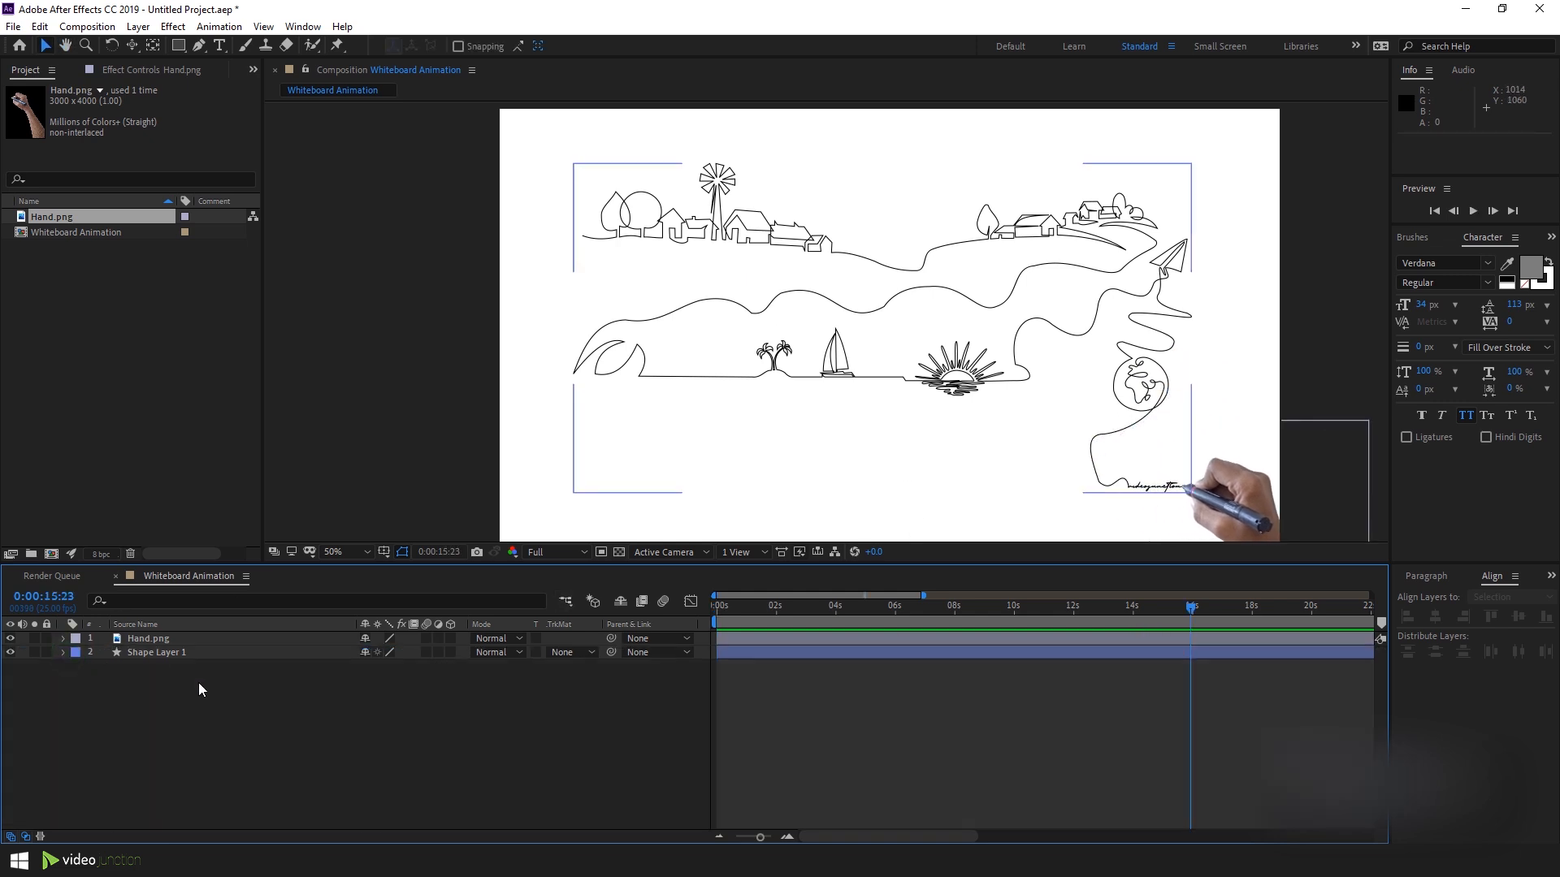
drag(204, 691, 162, 639)
right_click(162, 639)
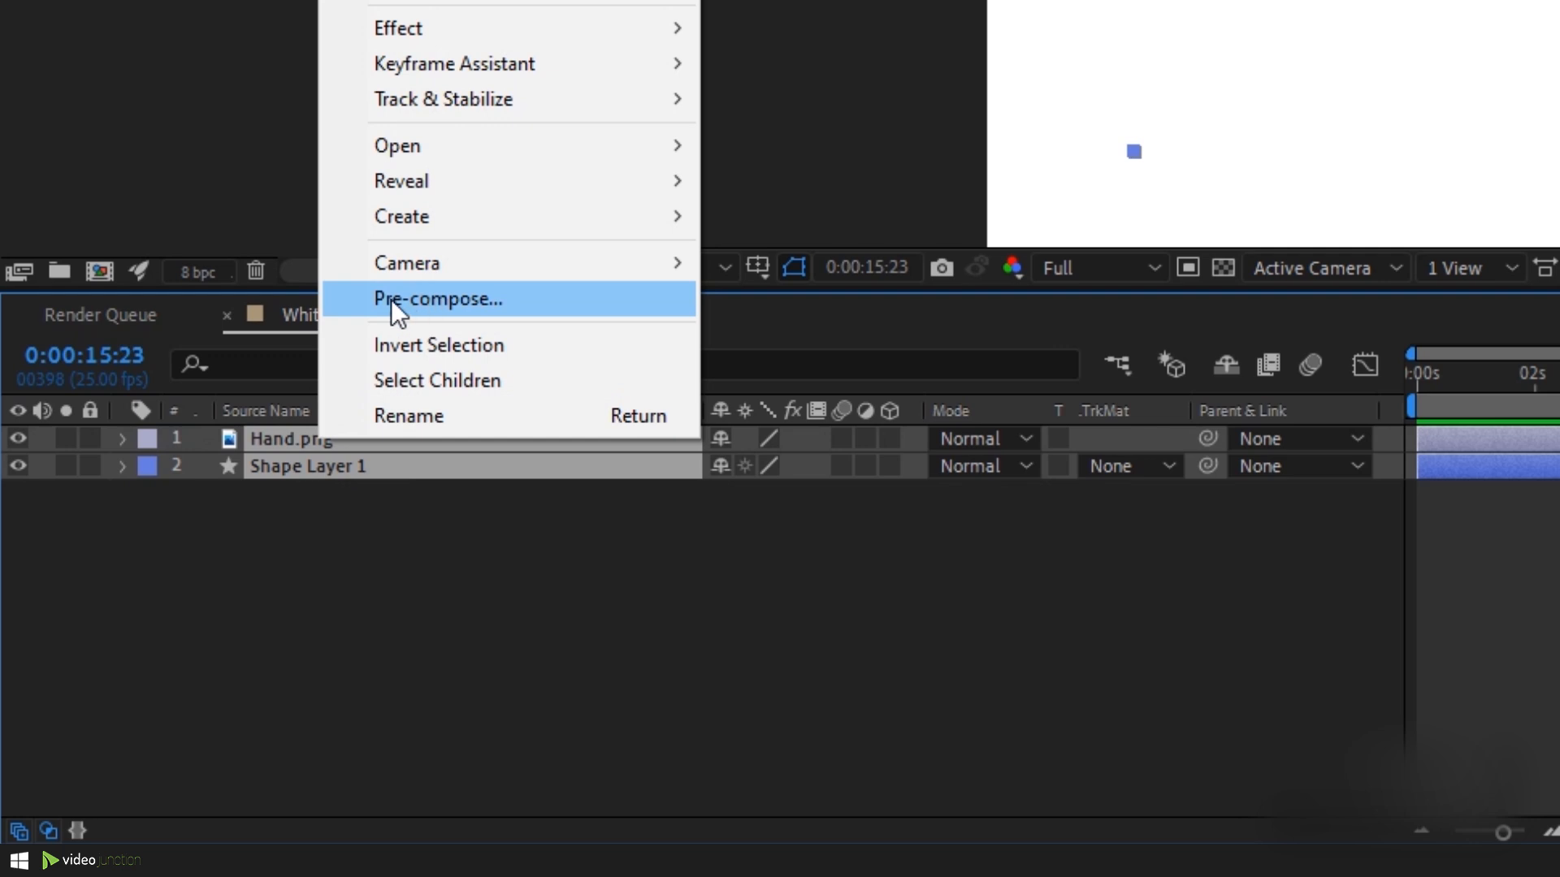
click(432, 301)
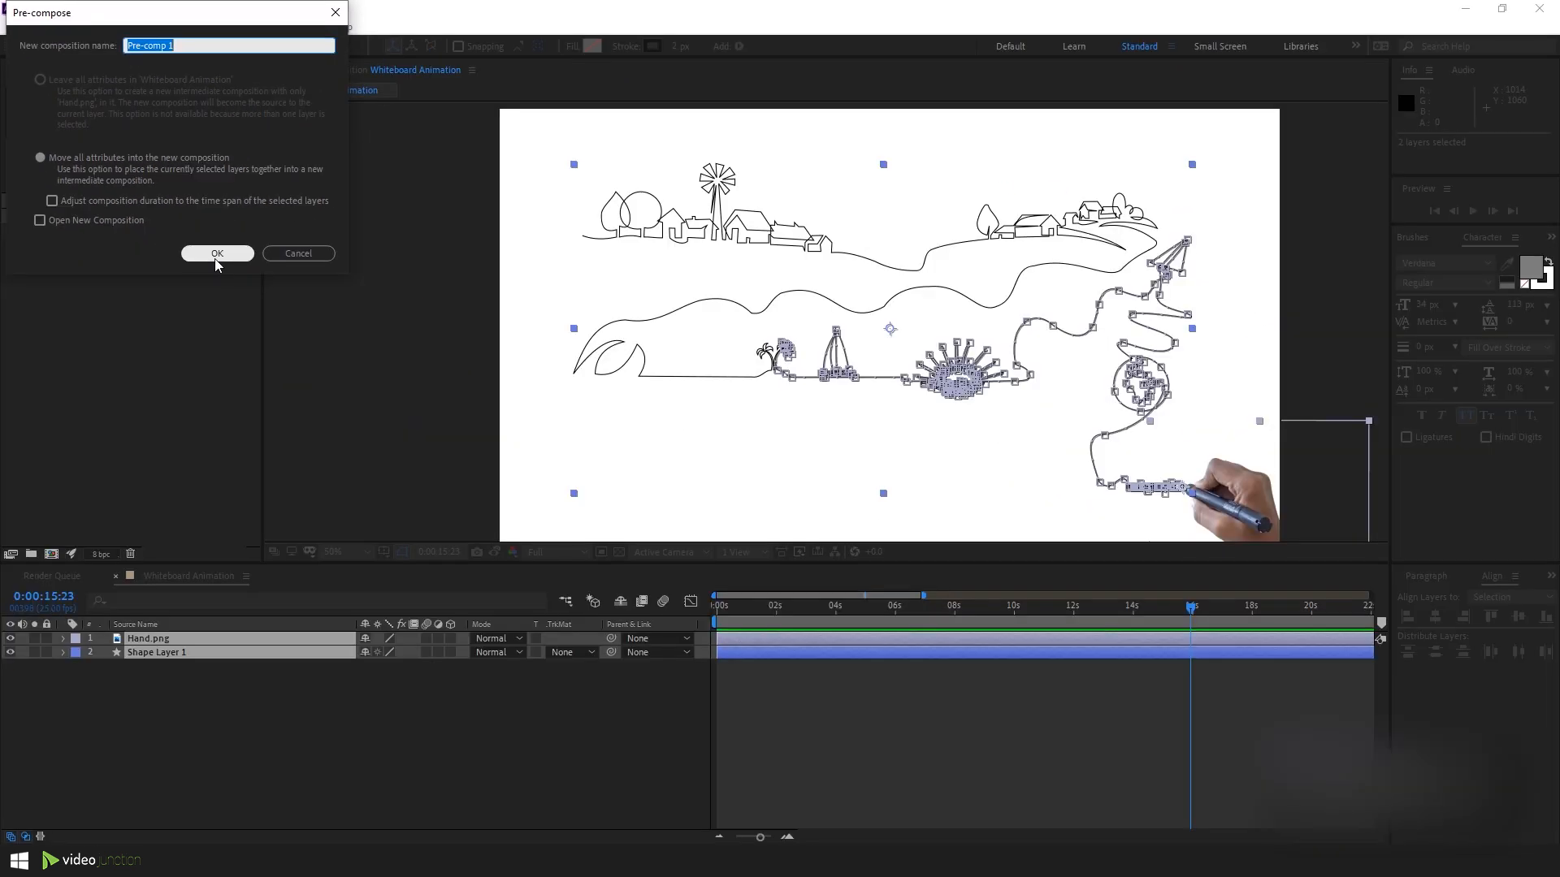
click(216, 257)
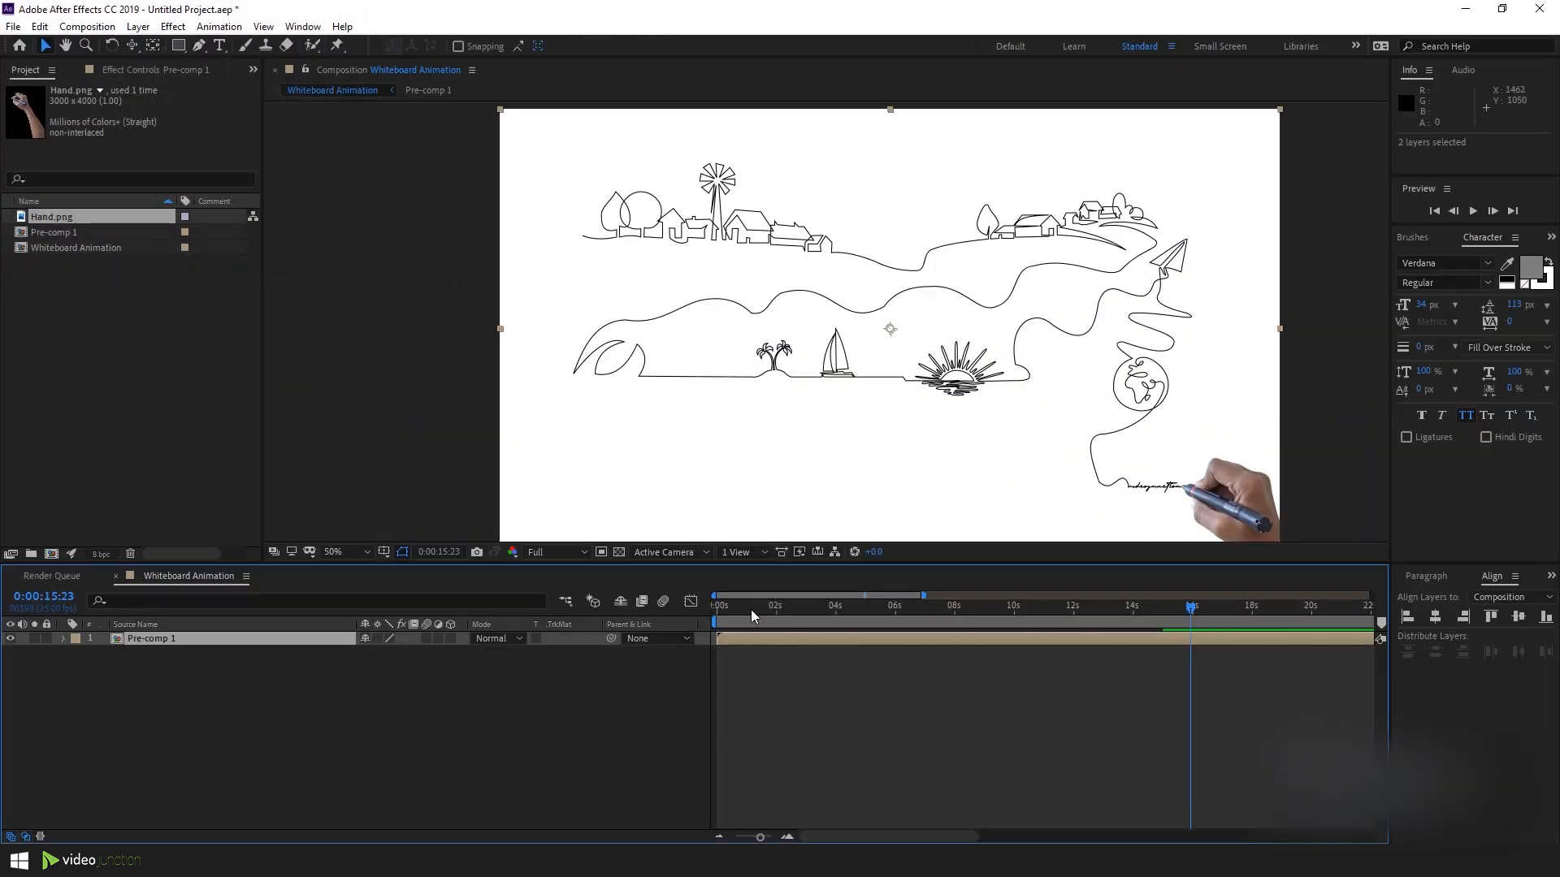
Keyframe Pre-comp 1's Position and Scale, from 258% up to 439%, so the view zooms in and follows the pen.
drag(758, 606, 707, 609)
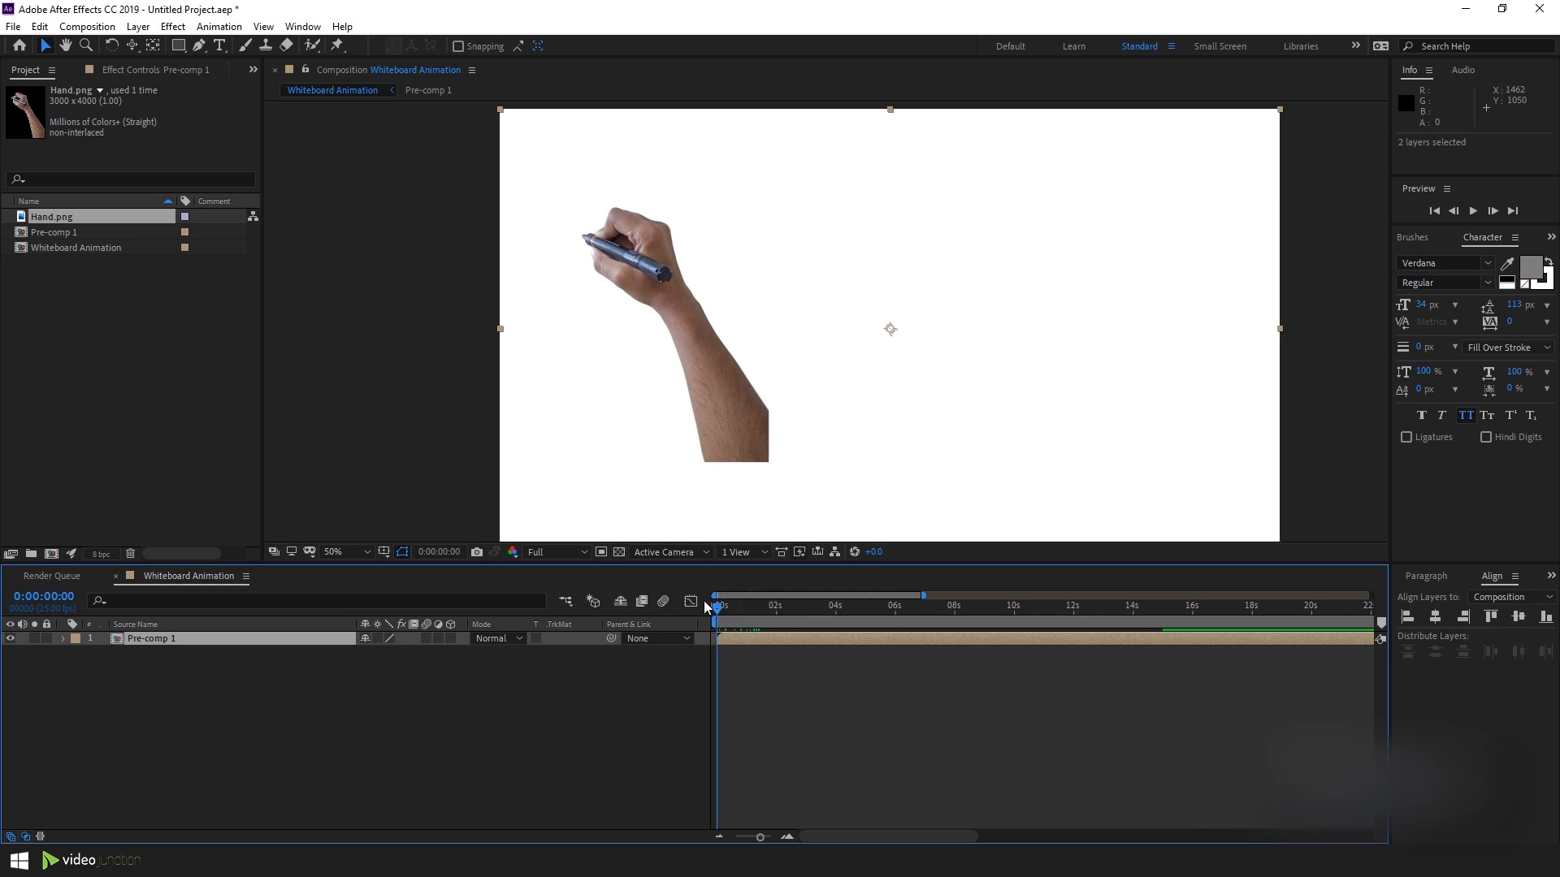
key(space)
key(p)
key(shift+s)
drag(386, 666, 407, 666)
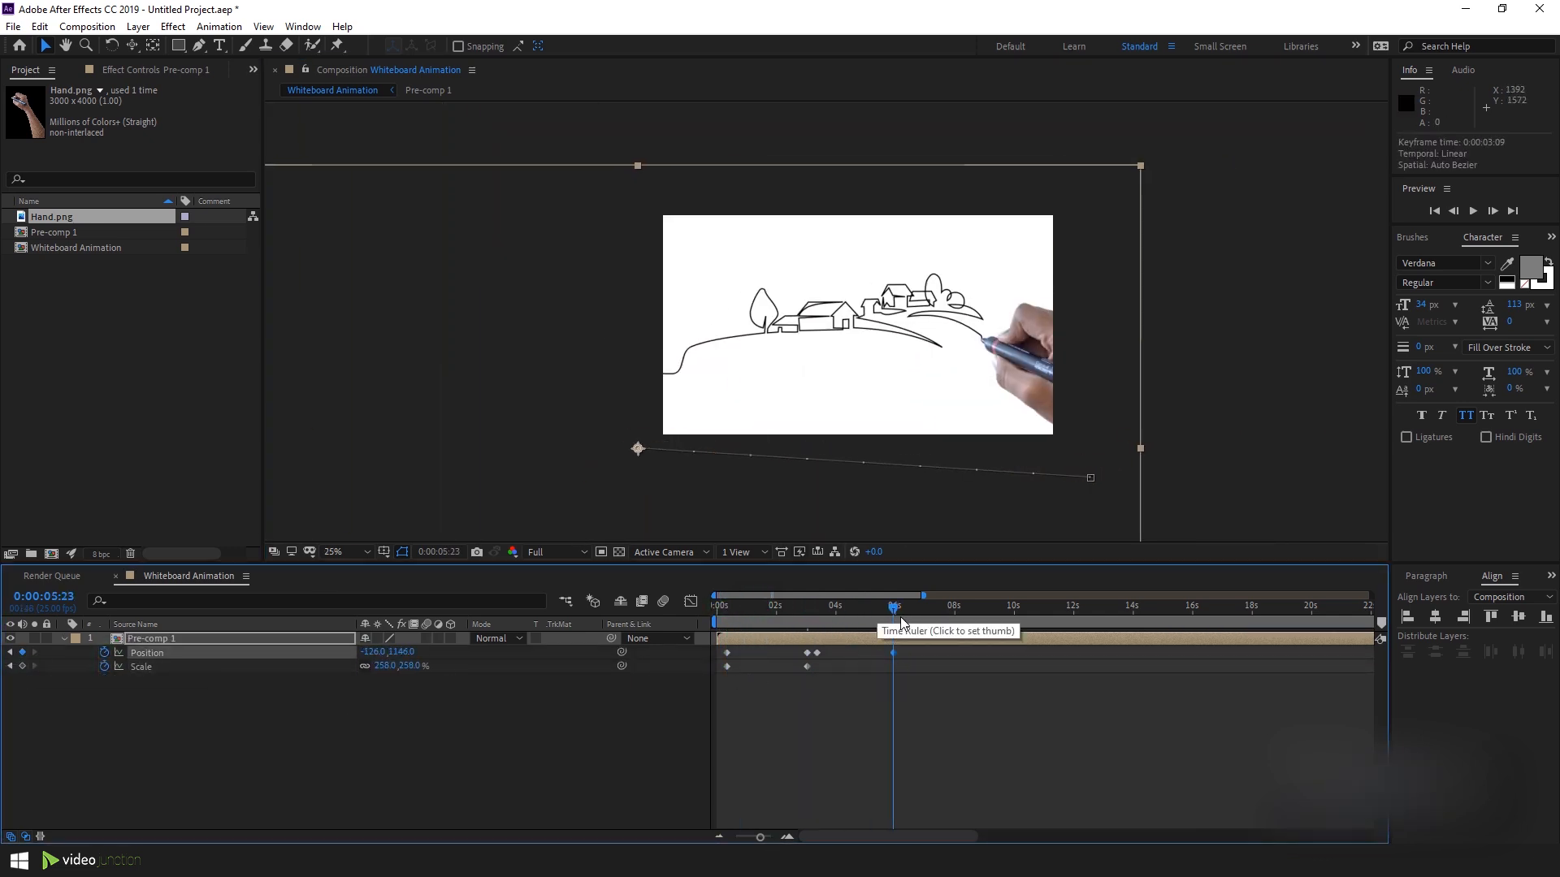
drag(904, 420, 1078, 309)
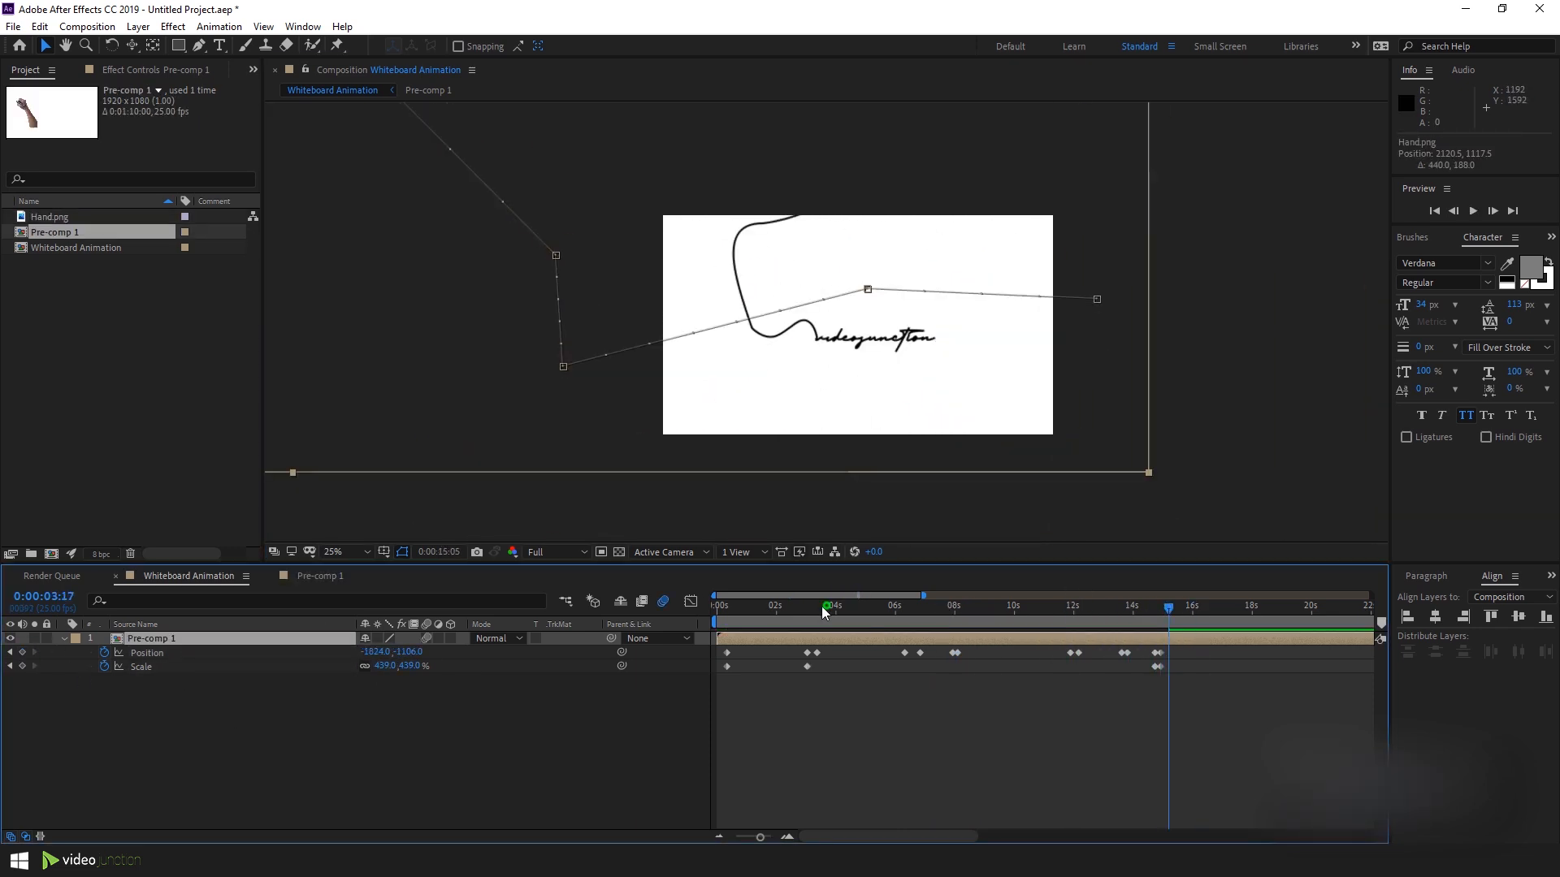
Play the zoomed Whiteboard Animation composition from the first frame to review the camera-style movement.
key(space)
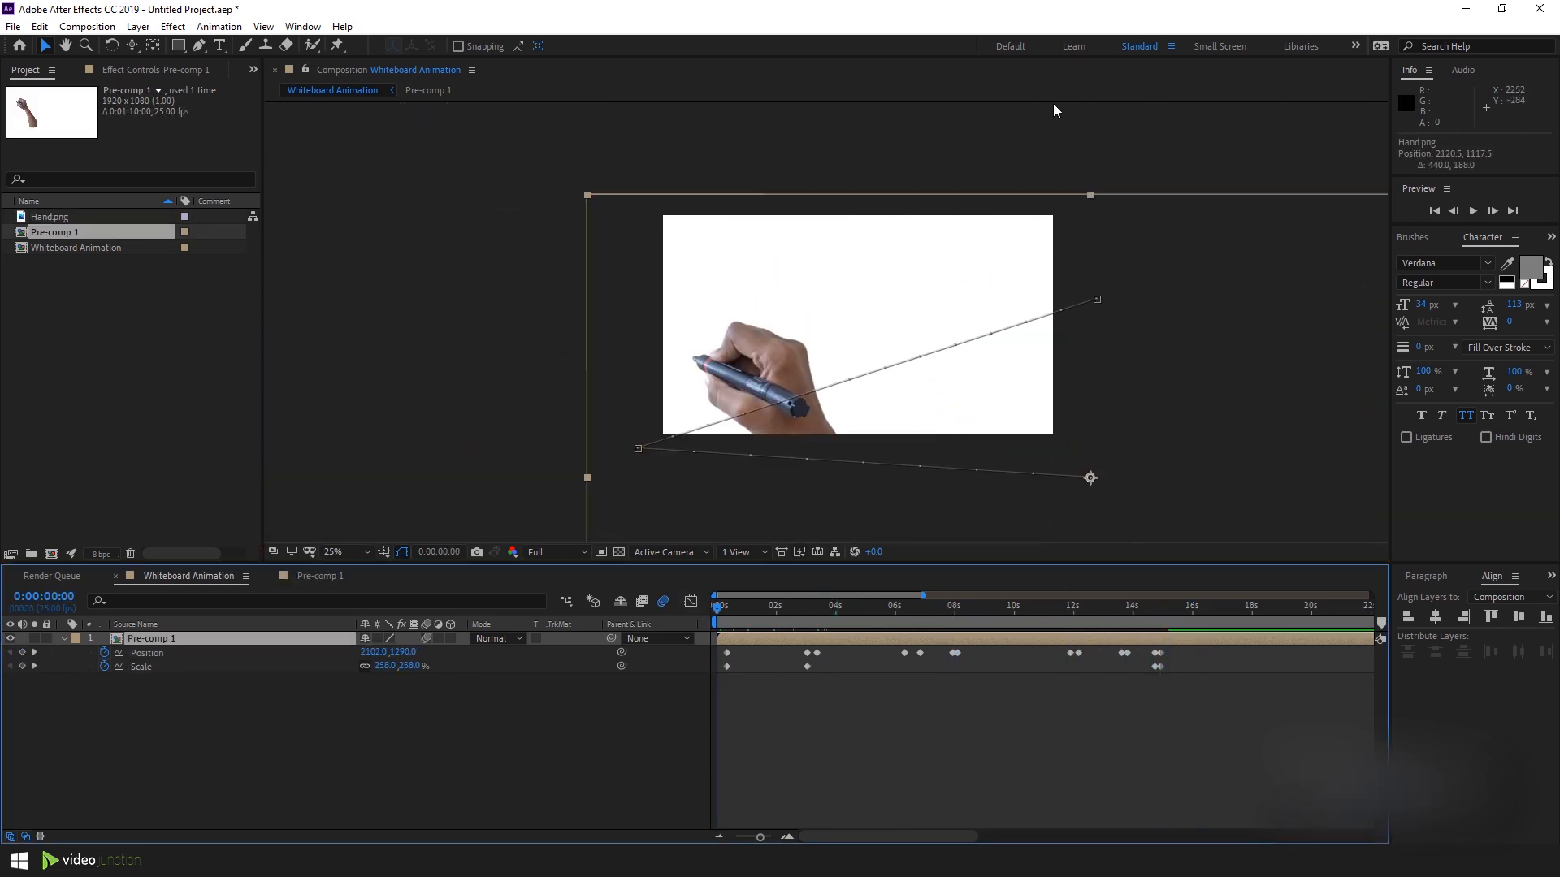
click(1040, 140)
key(space)
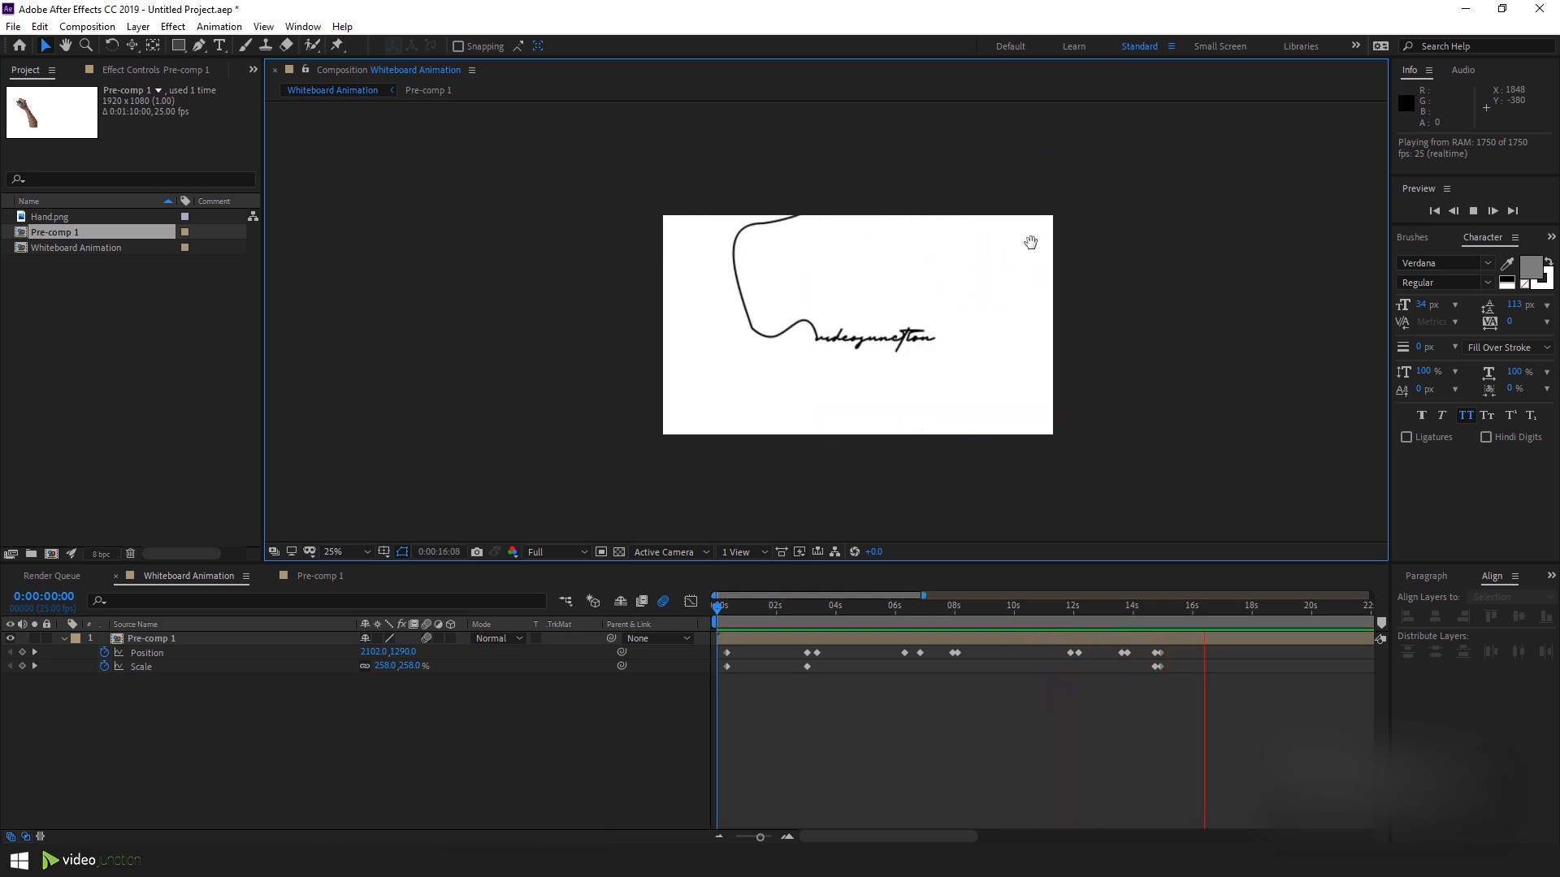
key(space)
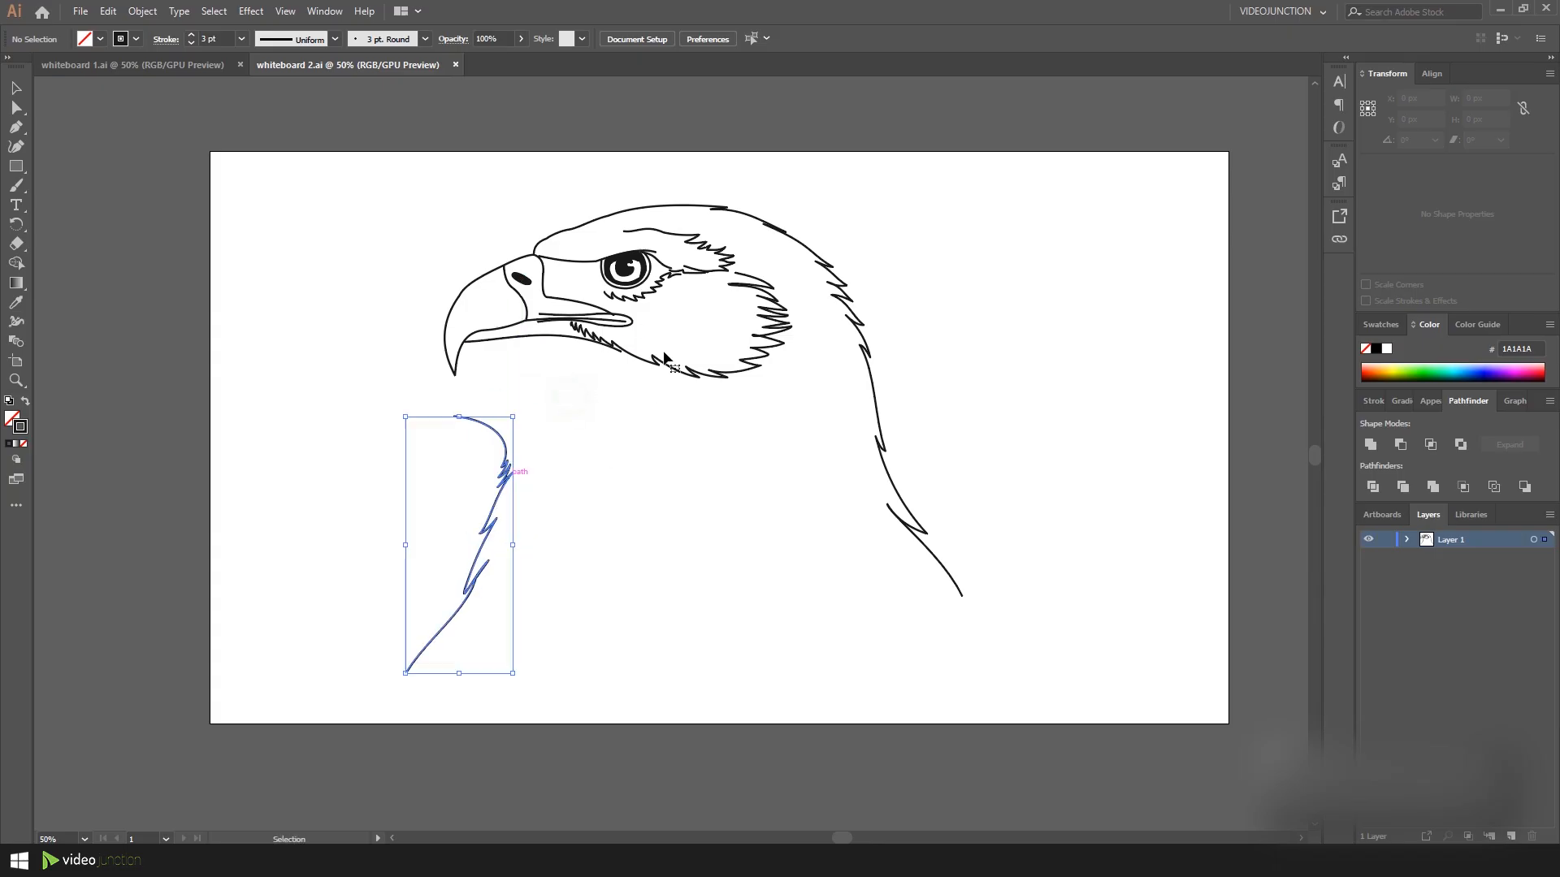
Switch to whiteboard 2.ai in Illustrator and try moving individual eagle outline paths to check that they are separate.
drag(668, 372, 729, 498)
drag(476, 272, 382, 251)
click(766, 167)
drag(751, 217, 806, 183)
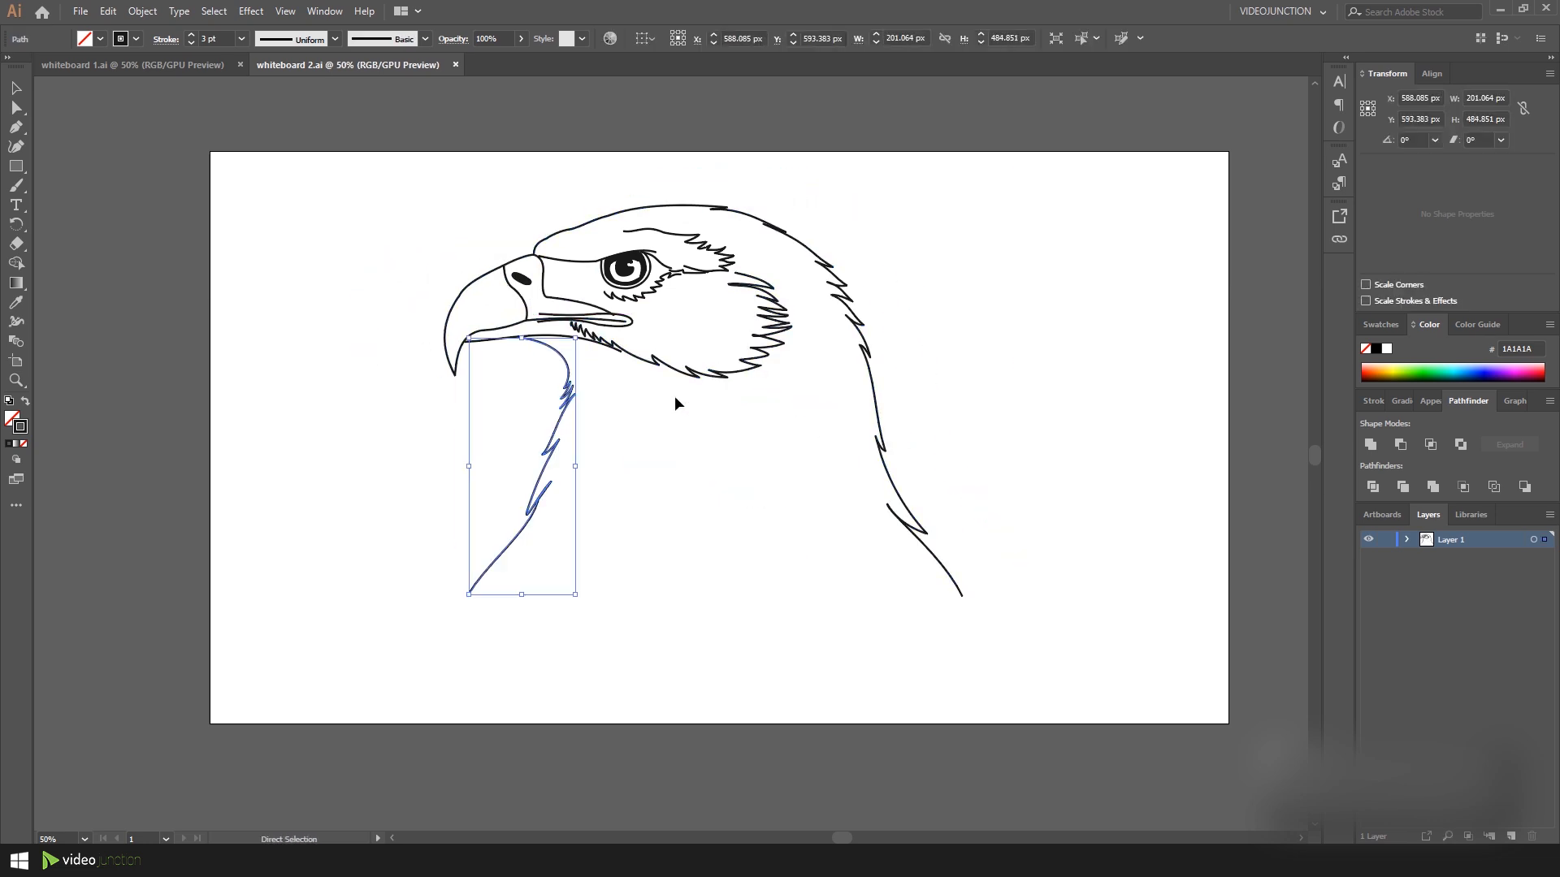
Release the artwork in Layer 1 to separate layers using the Sequence option.
scroll(667, 334, down, 1)
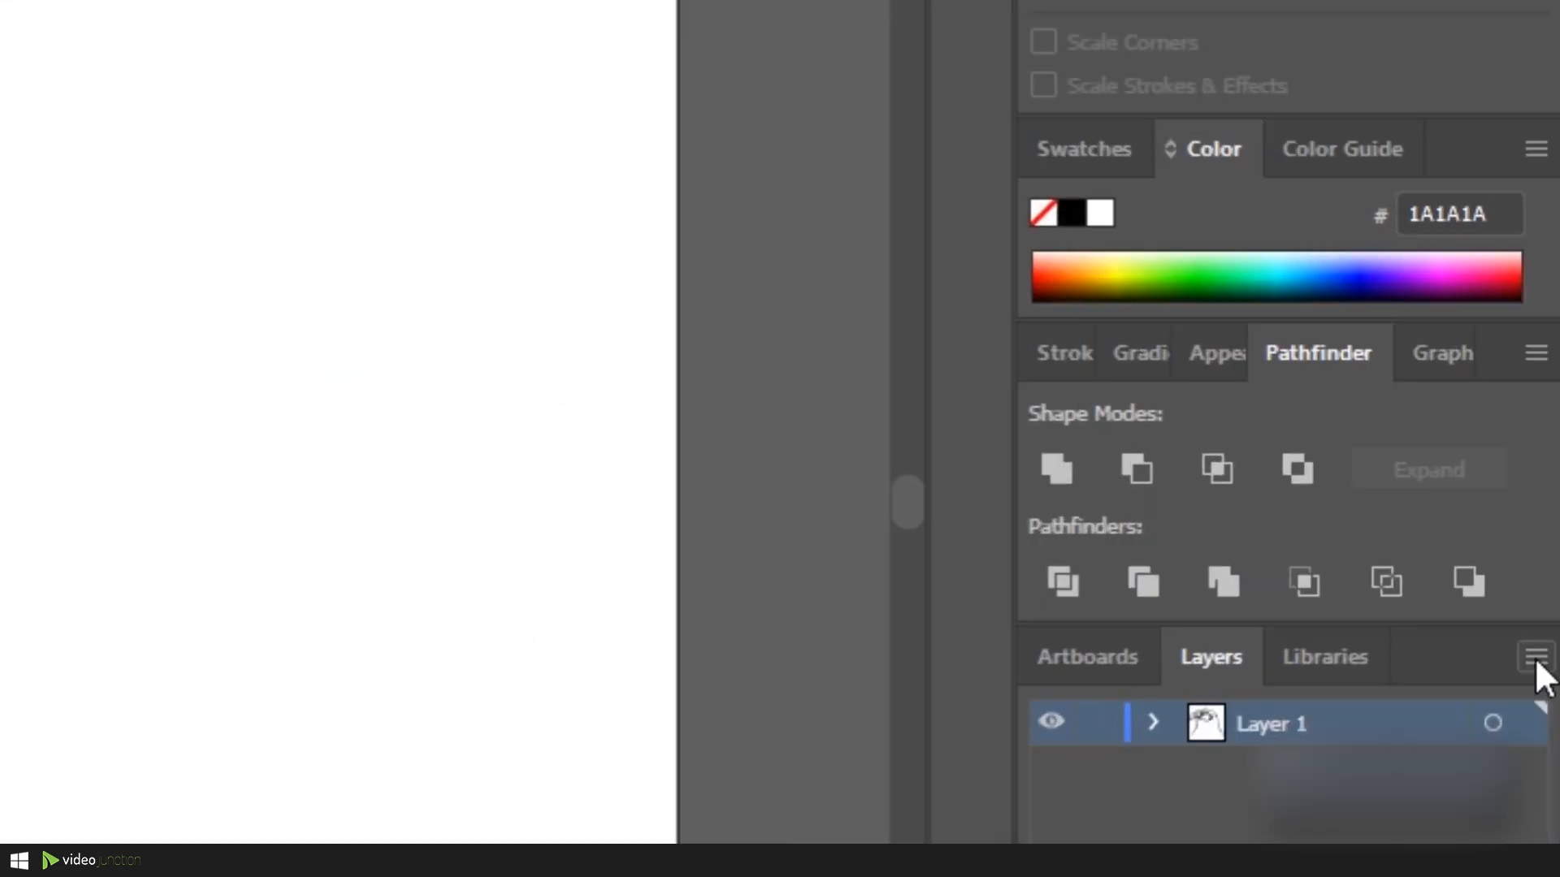
click(1549, 514)
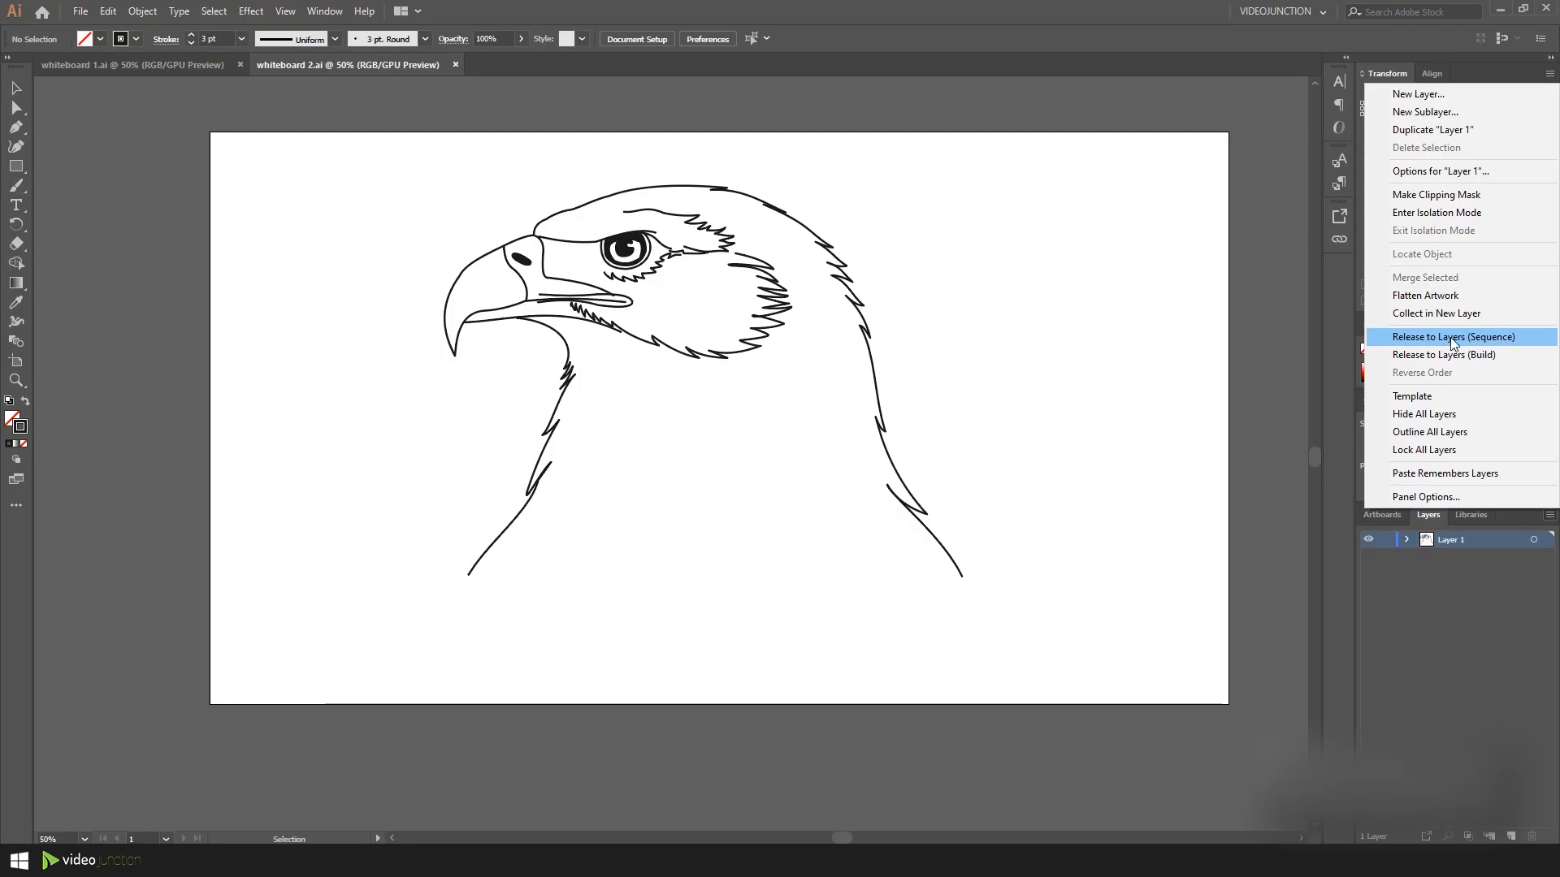
click(1455, 338)
Move the released sublayers, starting with Layer 2, out of Layer 1 to the top level and delete the emptied Layer 1.
click(1467, 555)
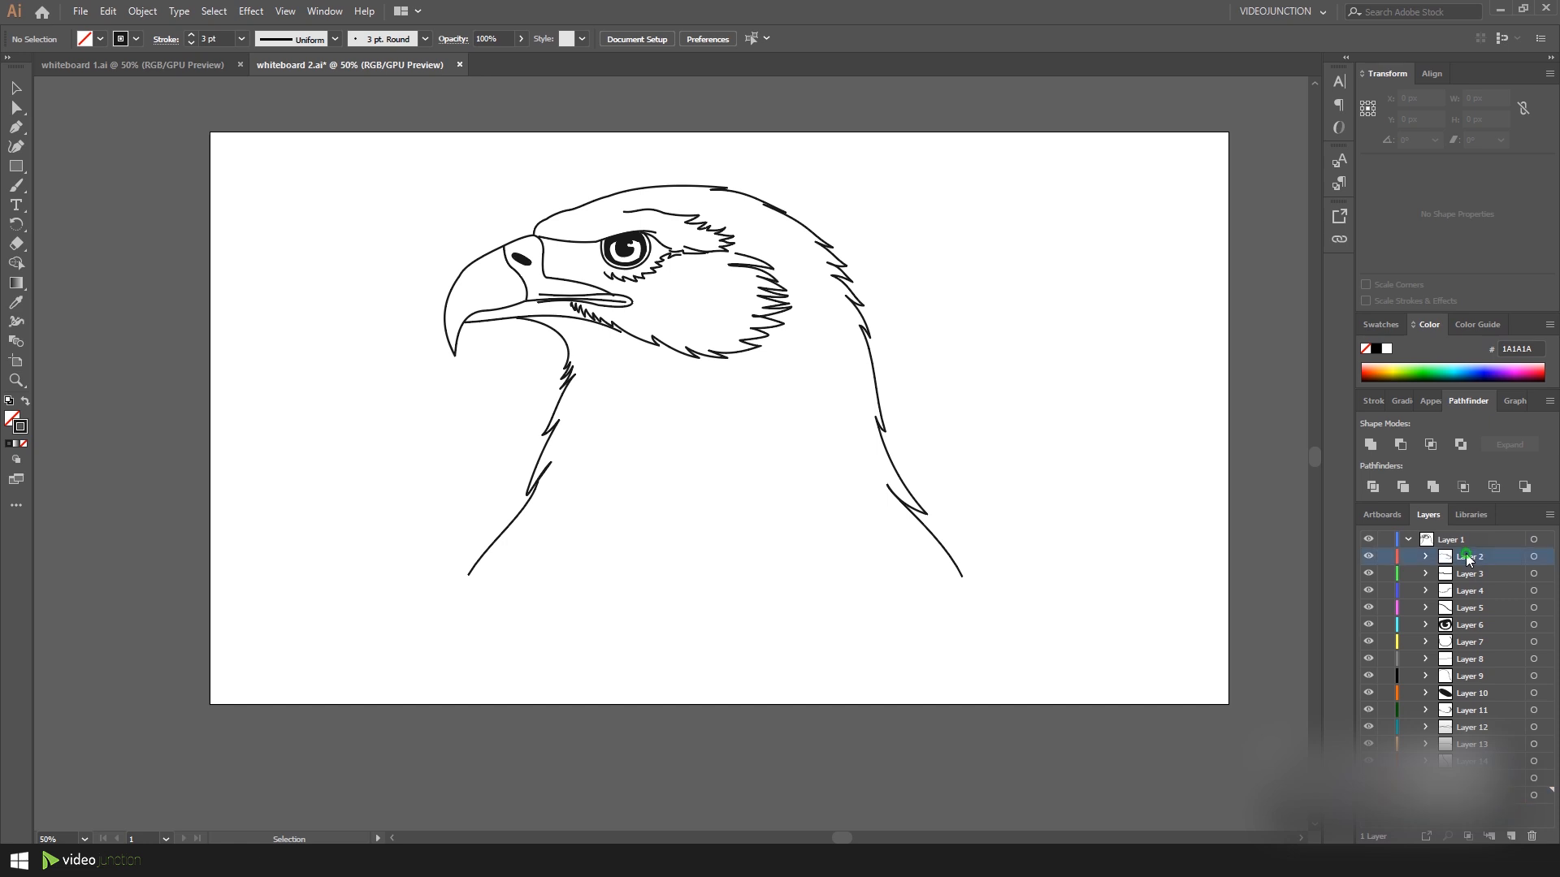
shift+click(1472, 794)
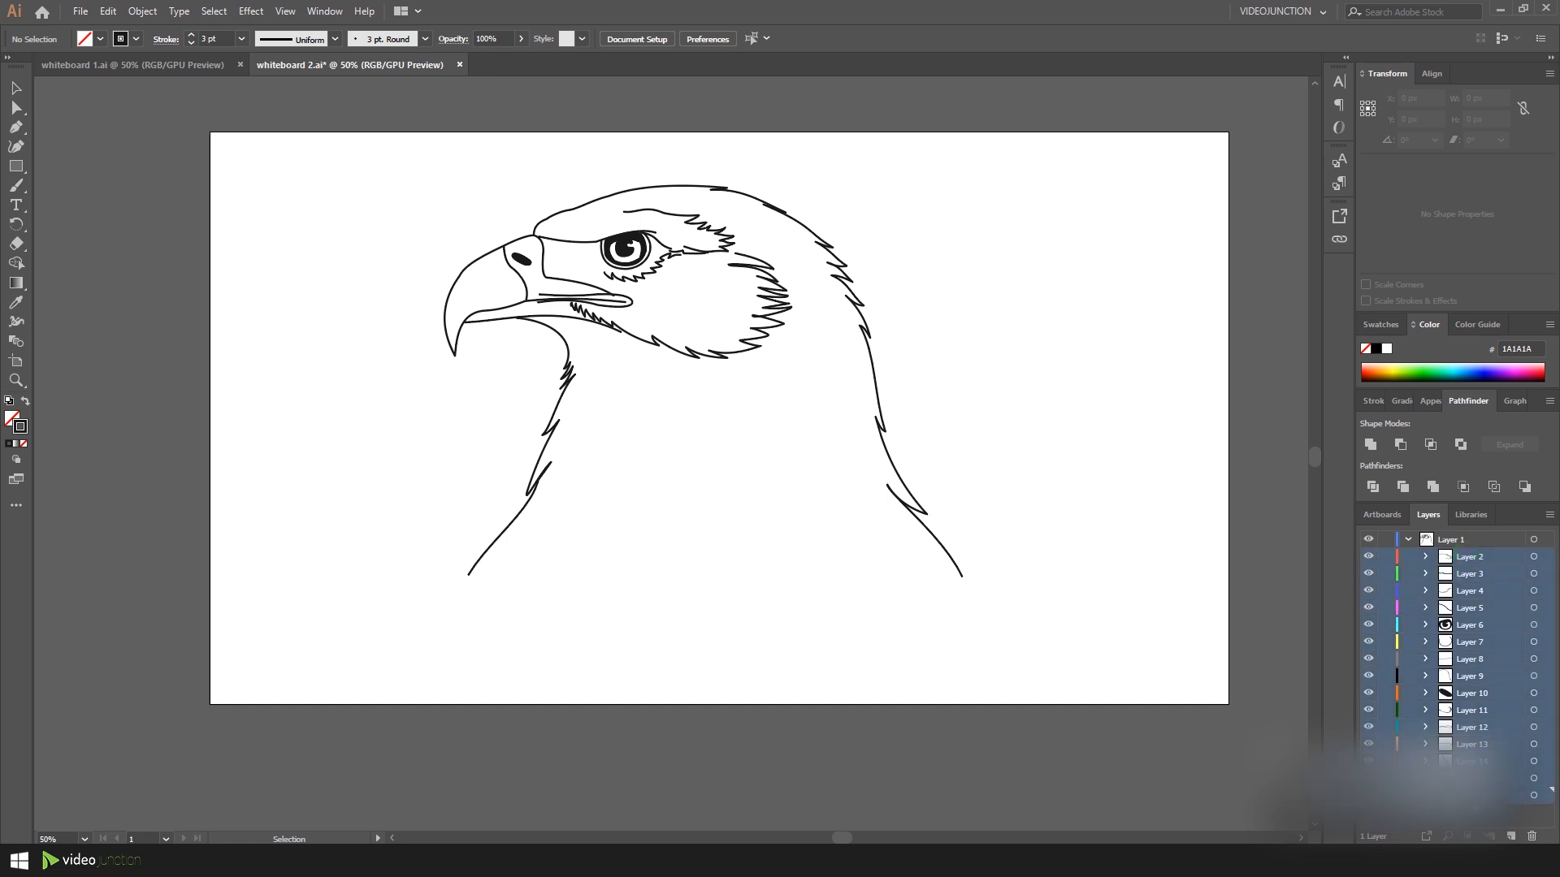
drag(1472, 795, 1466, 812)
click(1448, 546)
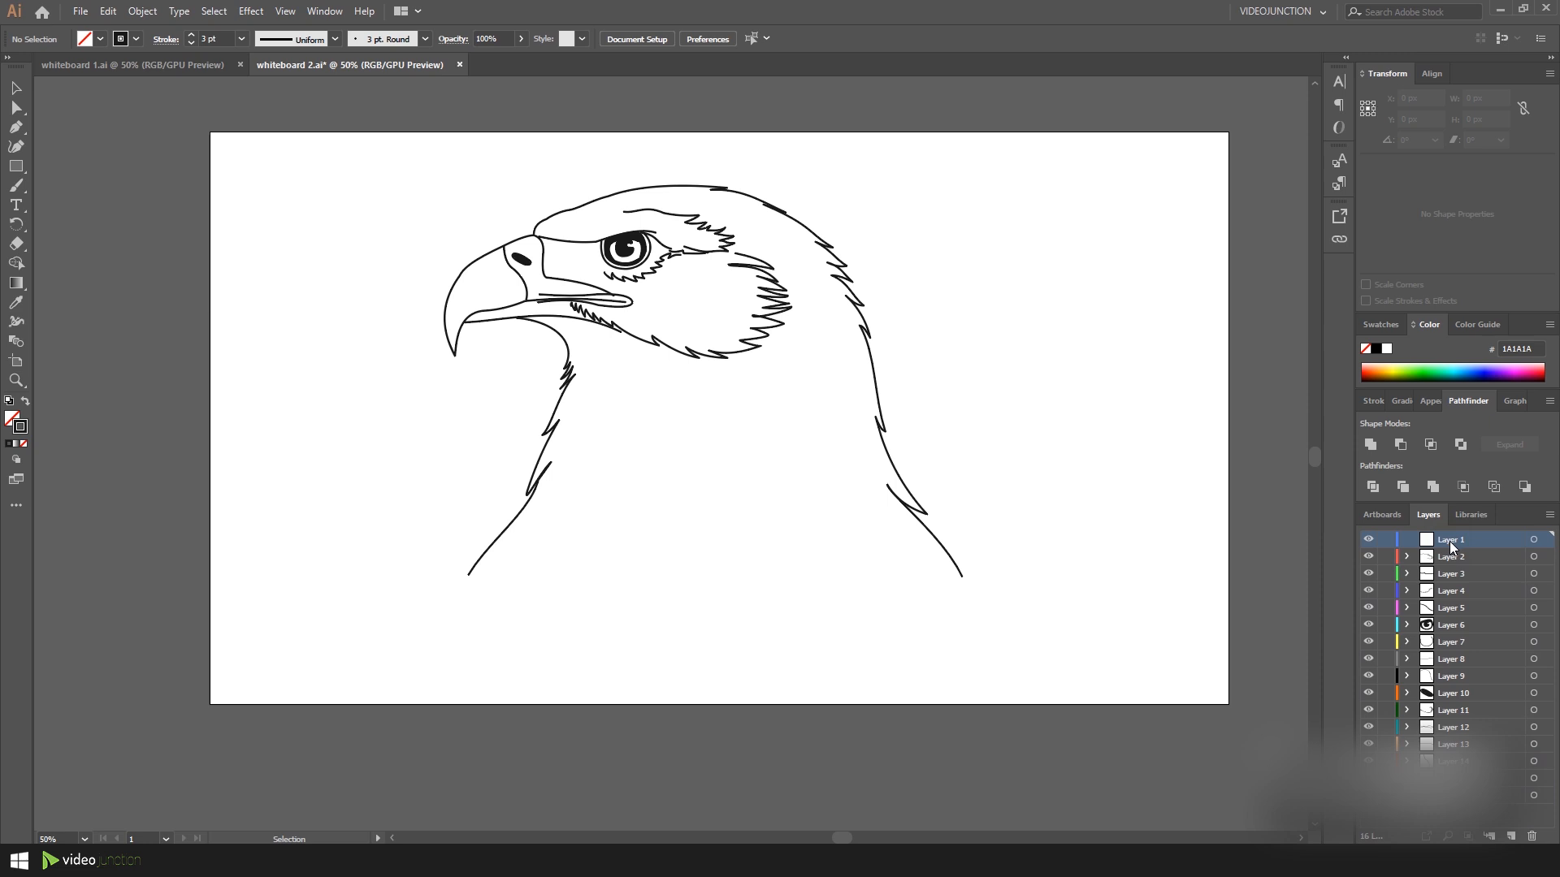
click(1529, 836)
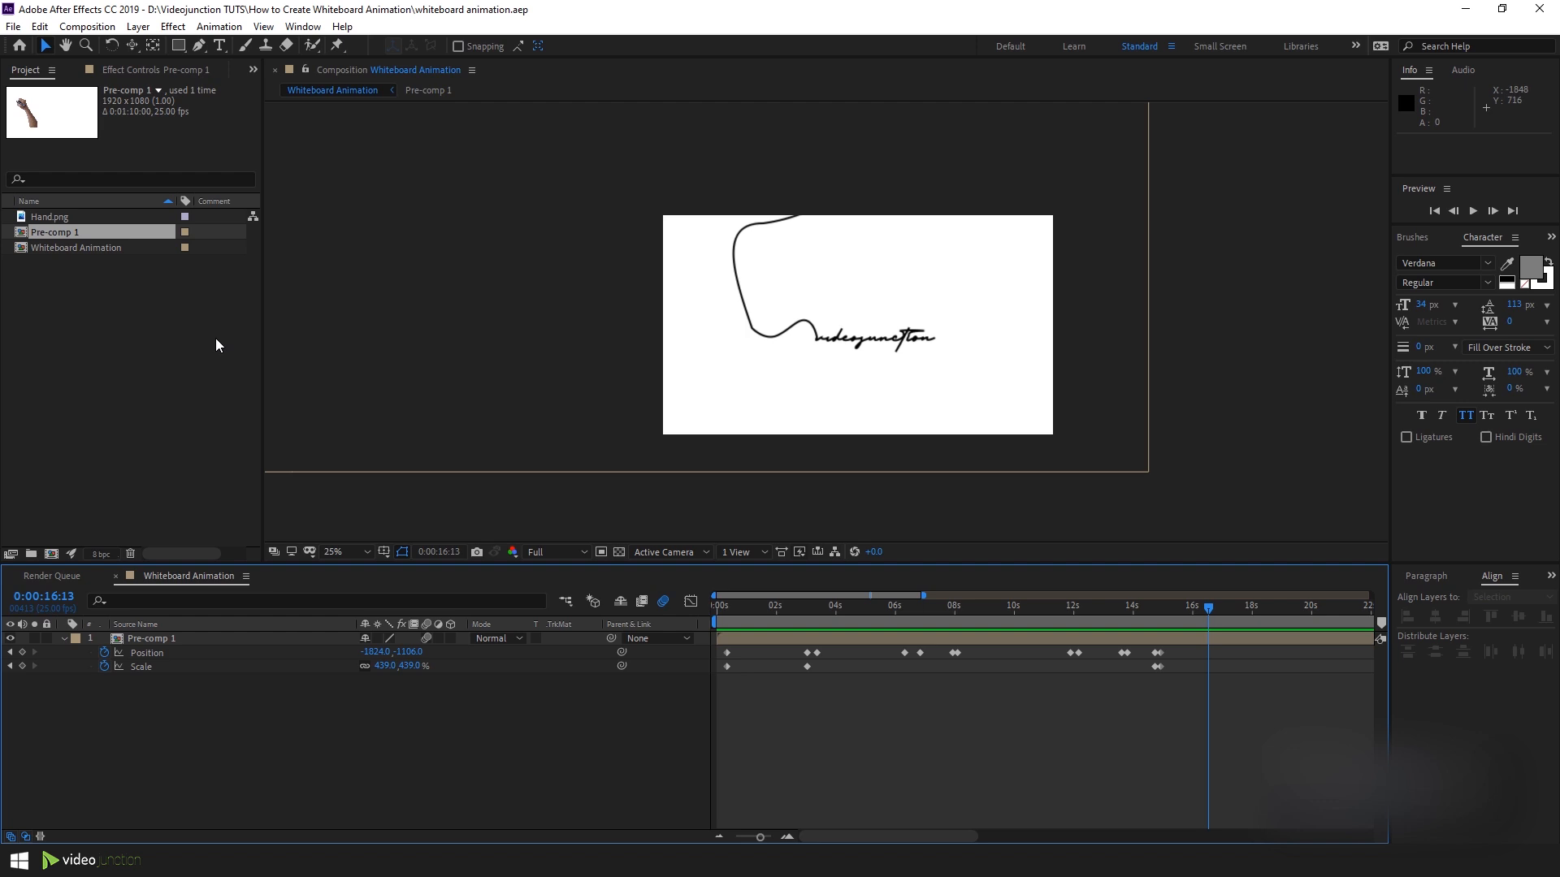
Switch to After Effects and create a 1920 x 1080, 25 fps composition named Whiteboard Animation 2.
click(87, 26)
click(101, 44)
text(Whiteboard Animation 2)
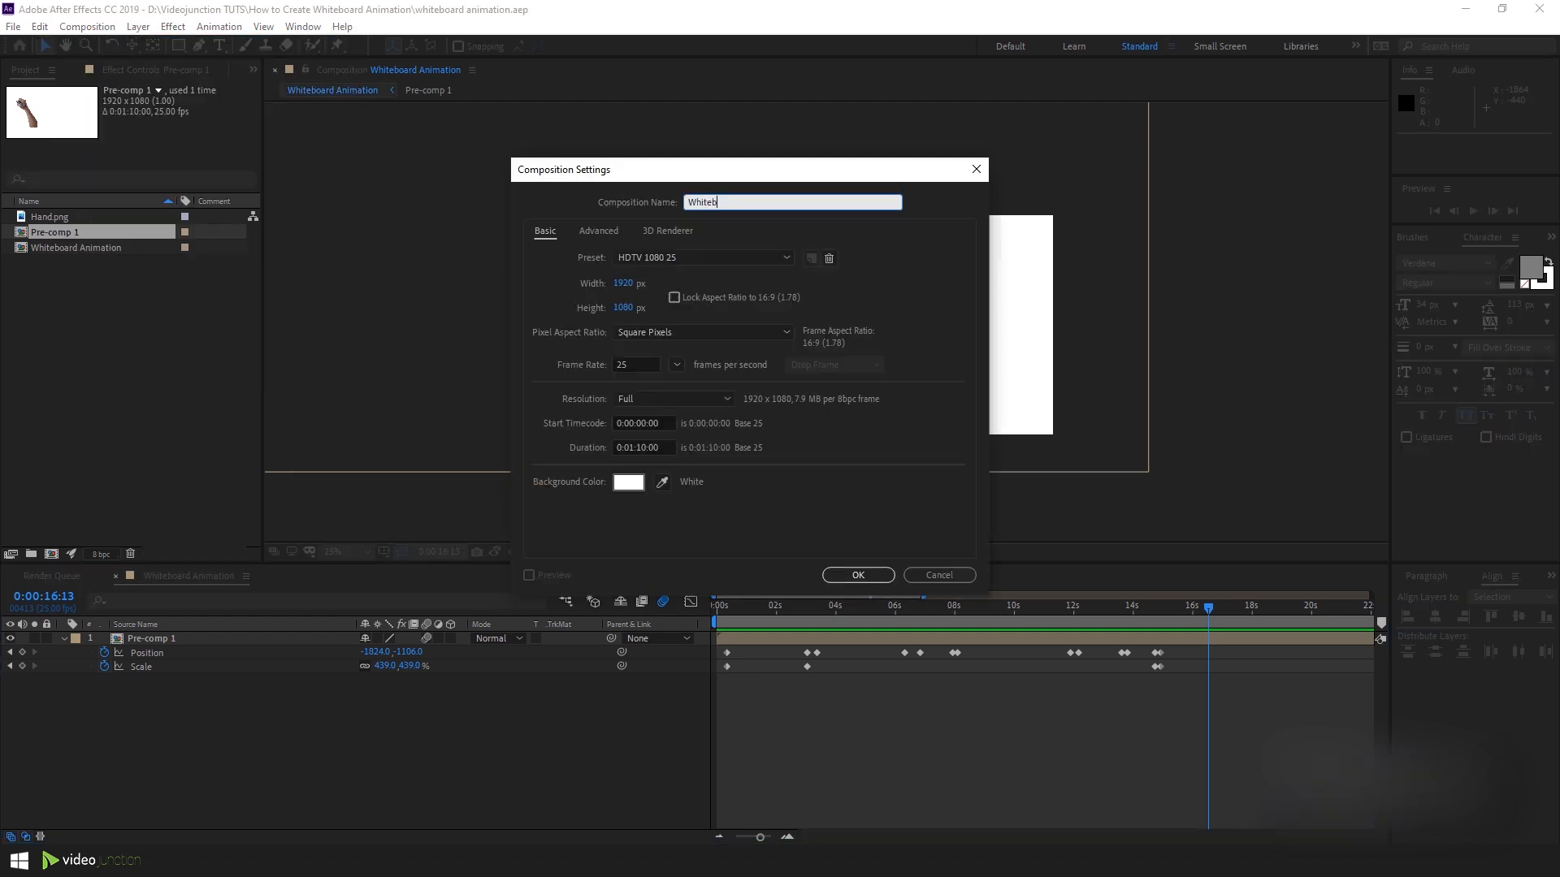
click(857, 574)
Import whiteboard 2.ai as a Composition with footage dimensions set to Layer Size.
drag(125, 409, 124, 412)
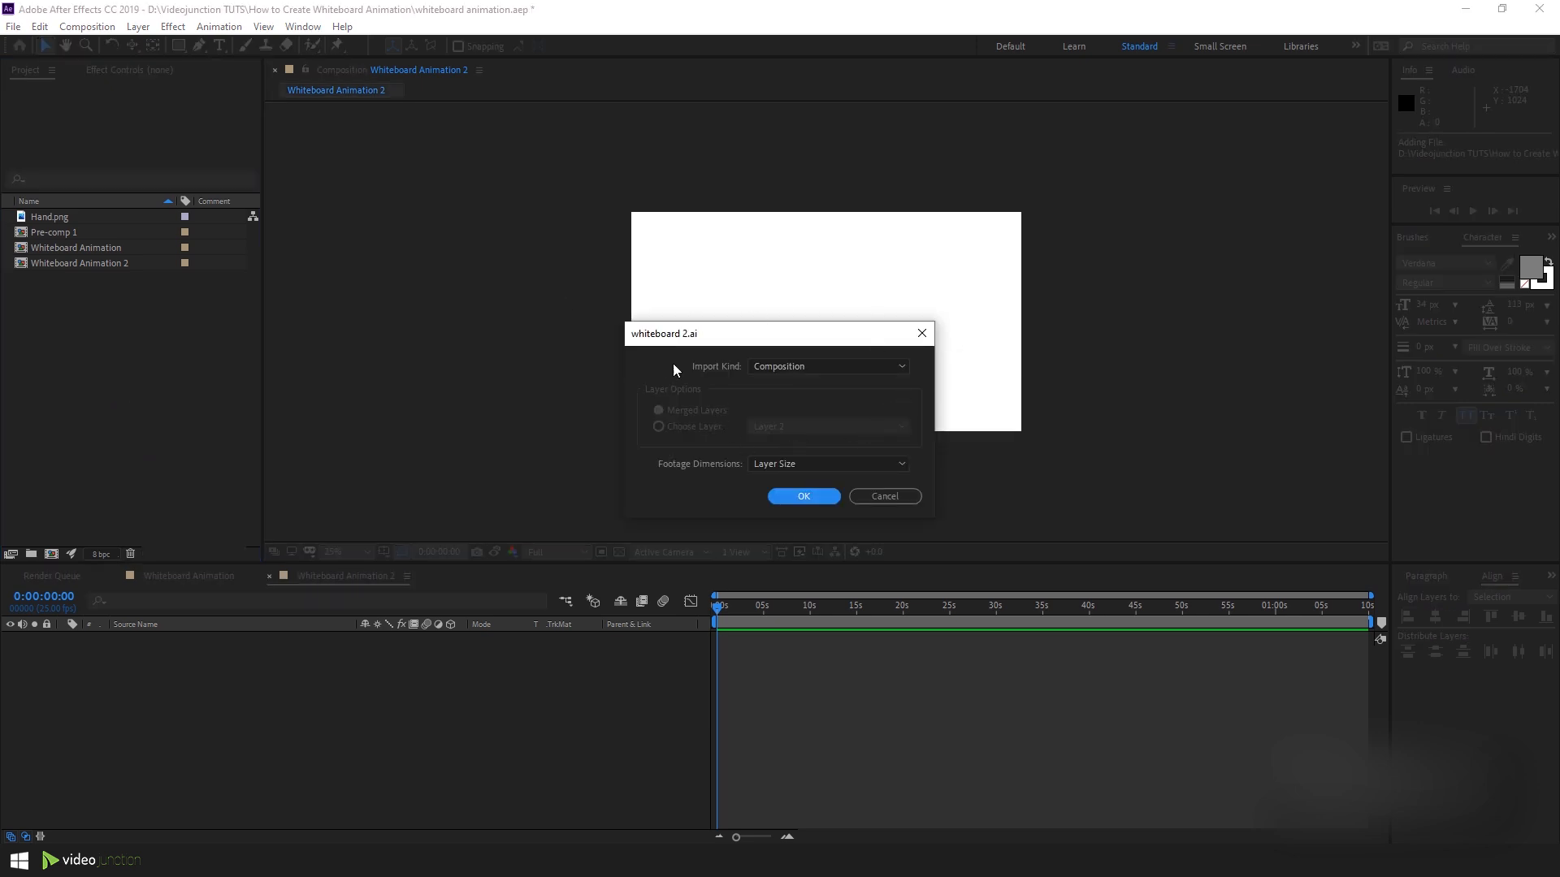
click(842, 367)
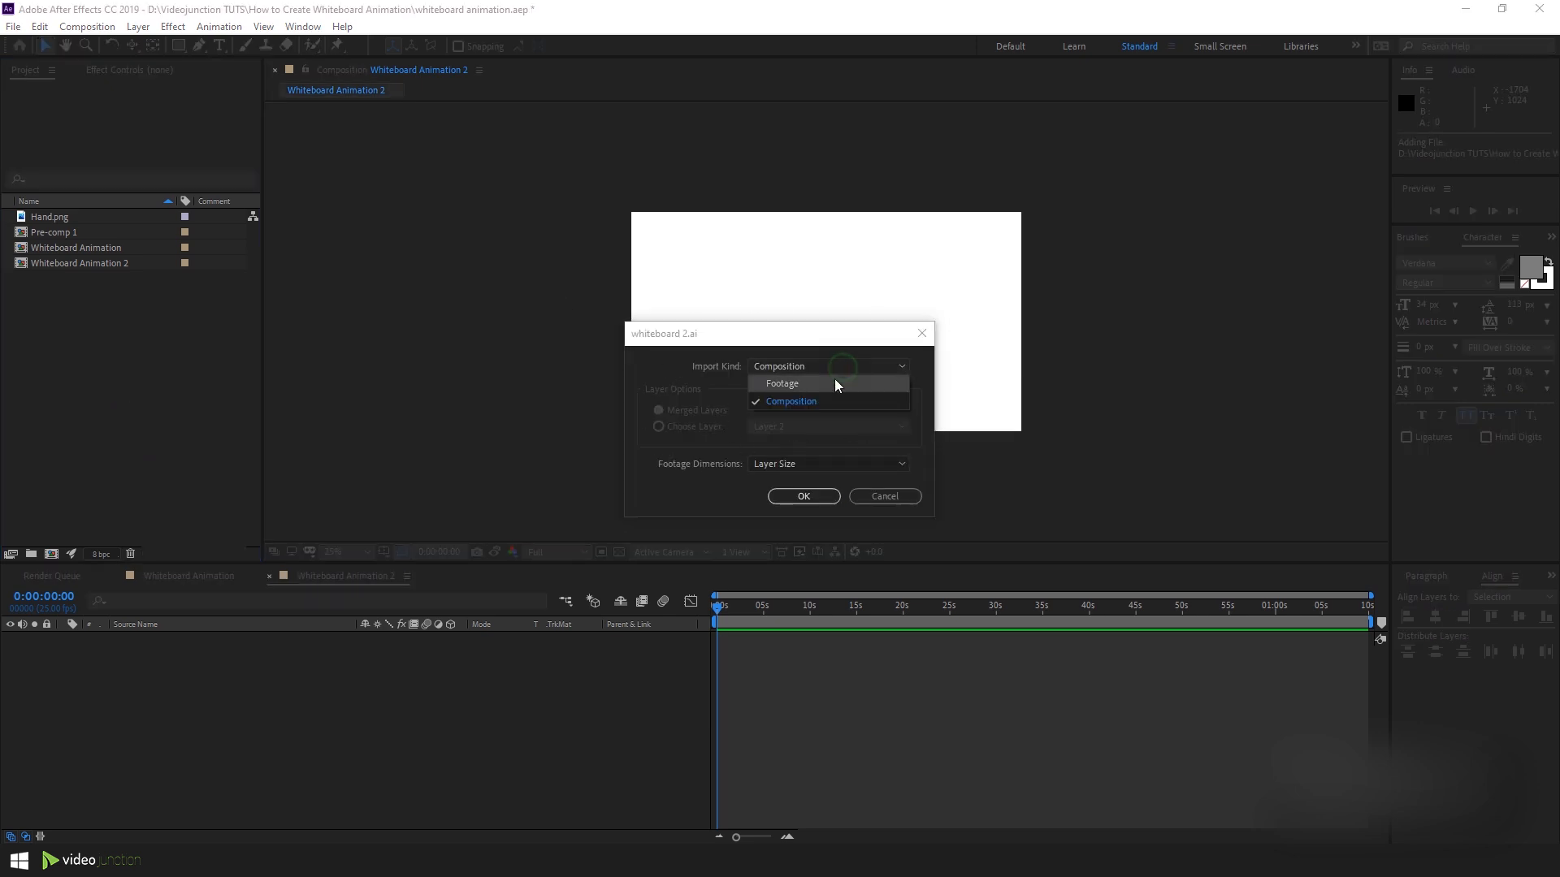
click(801, 403)
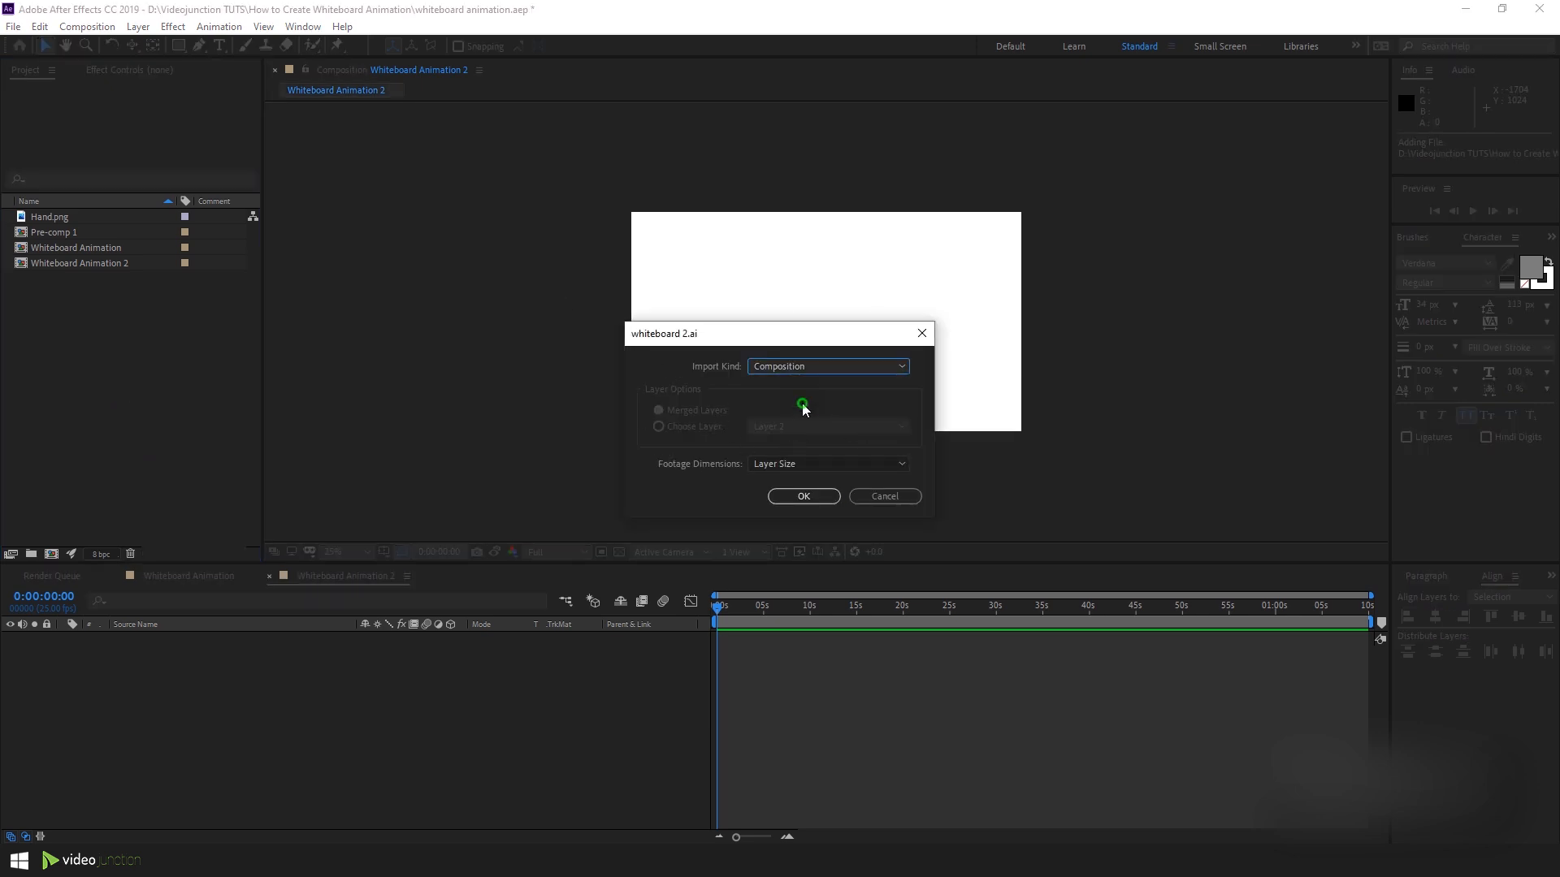
click(784, 465)
click(787, 480)
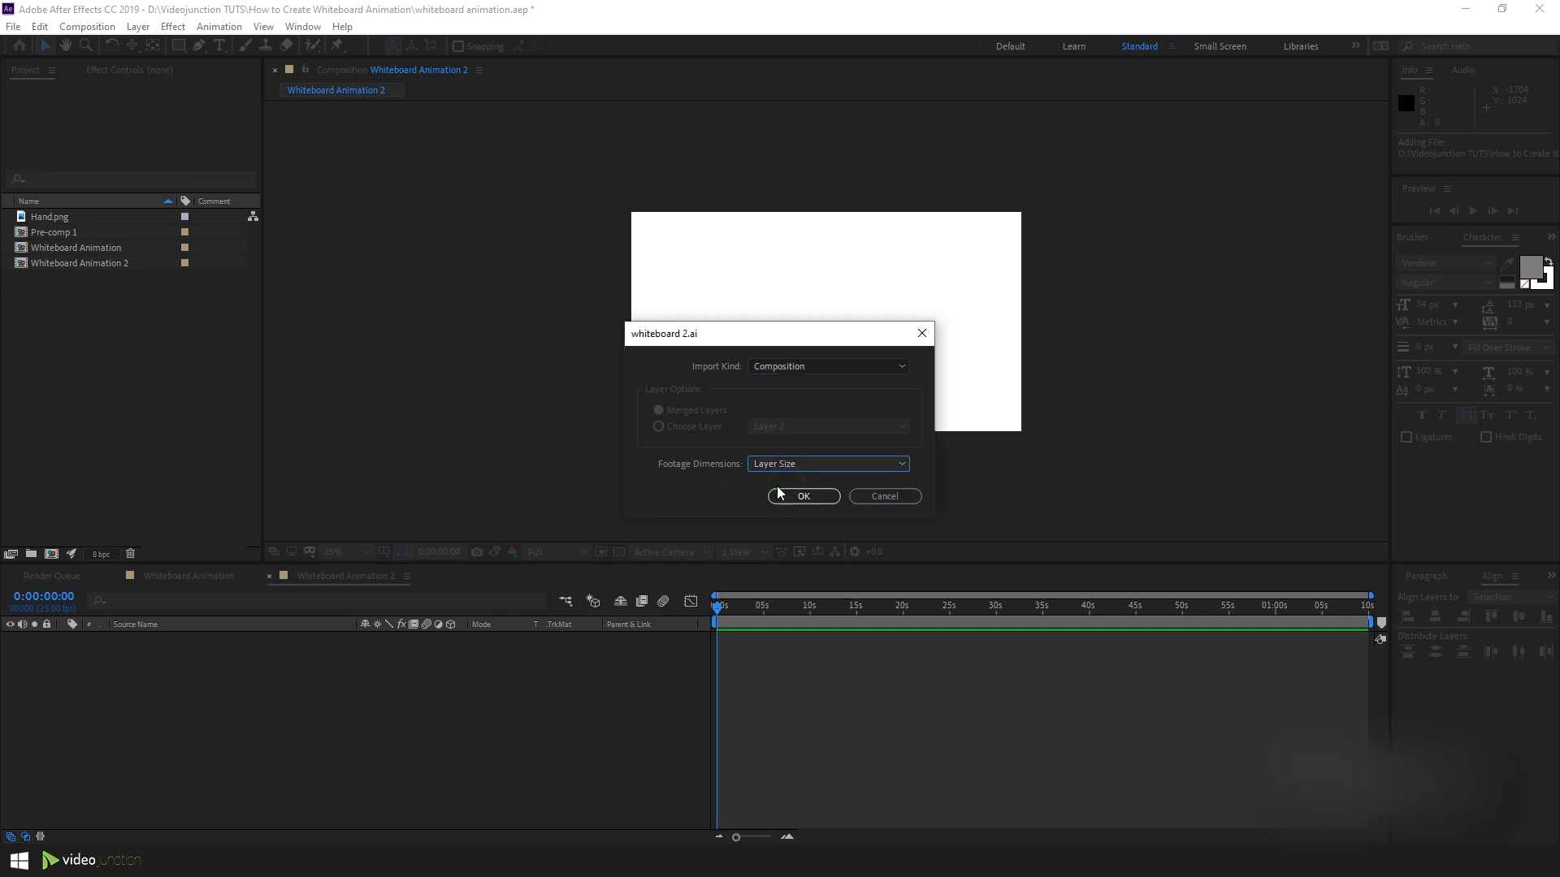
click(781, 495)
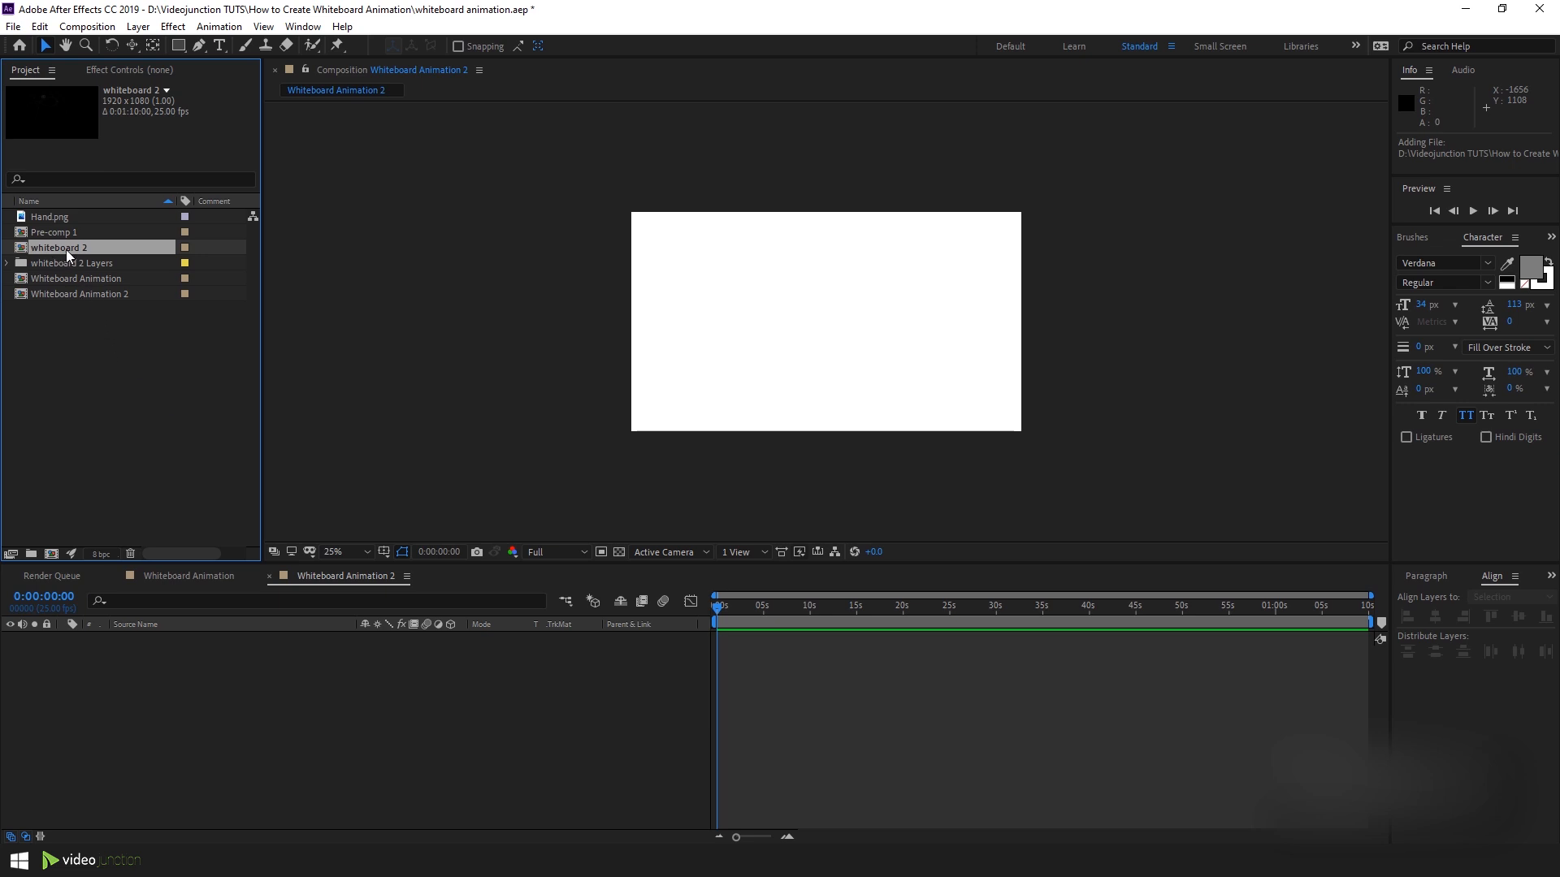
Add the whiteboard 2 composition to the Whiteboard Animation 2 timeline and open it to show its separate layers.
mouse_move(65, 250)
mouse_down()
mouse_move(153, 742)
mouse_move(146, 726)
mouse_up()
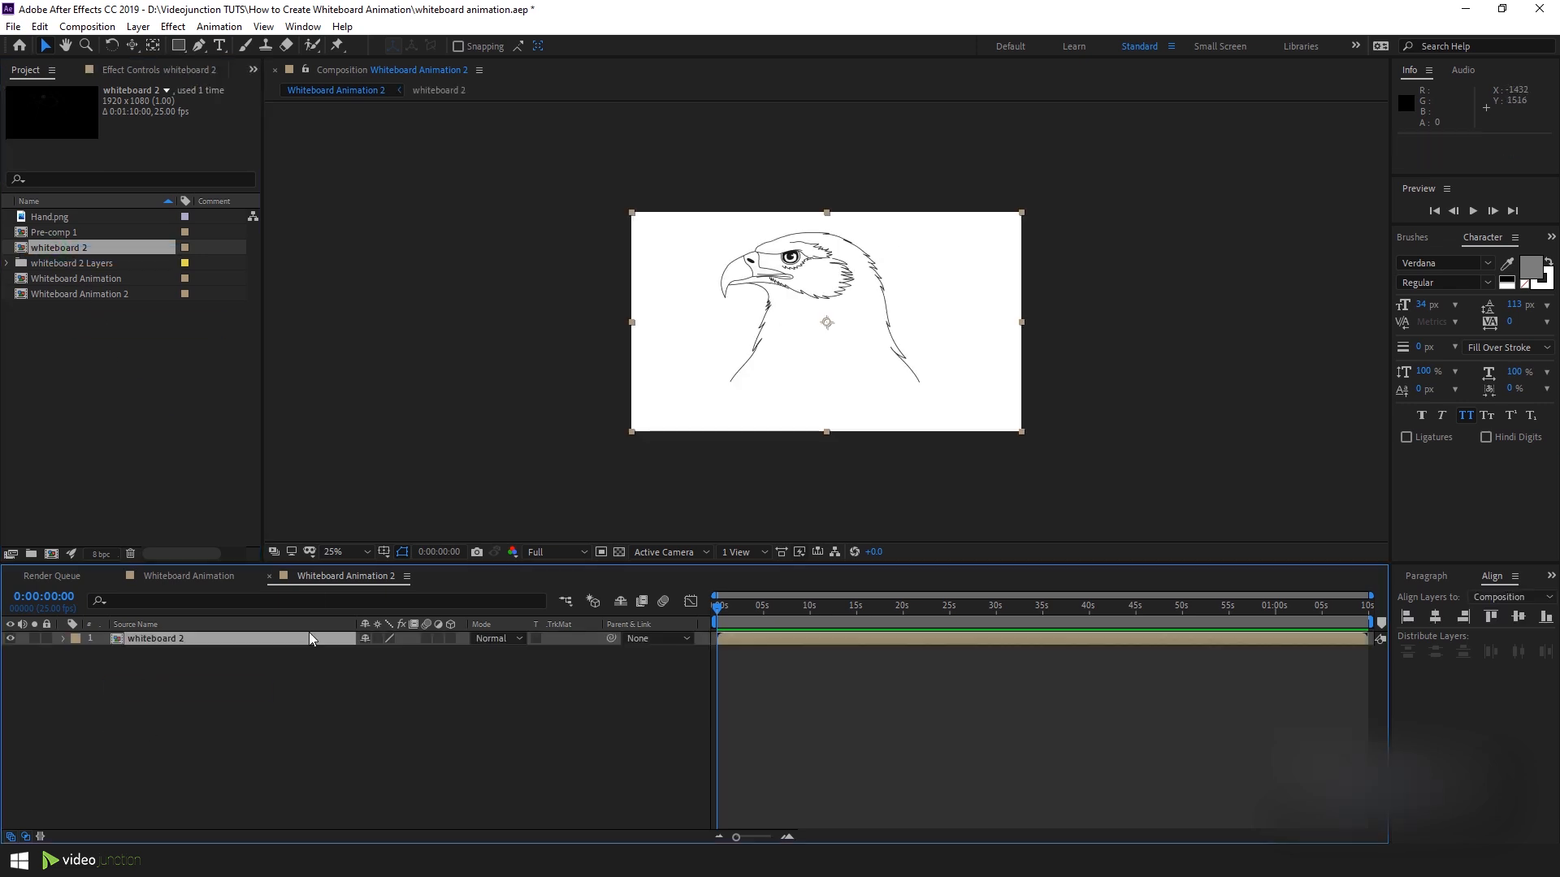
double_click(161, 641)
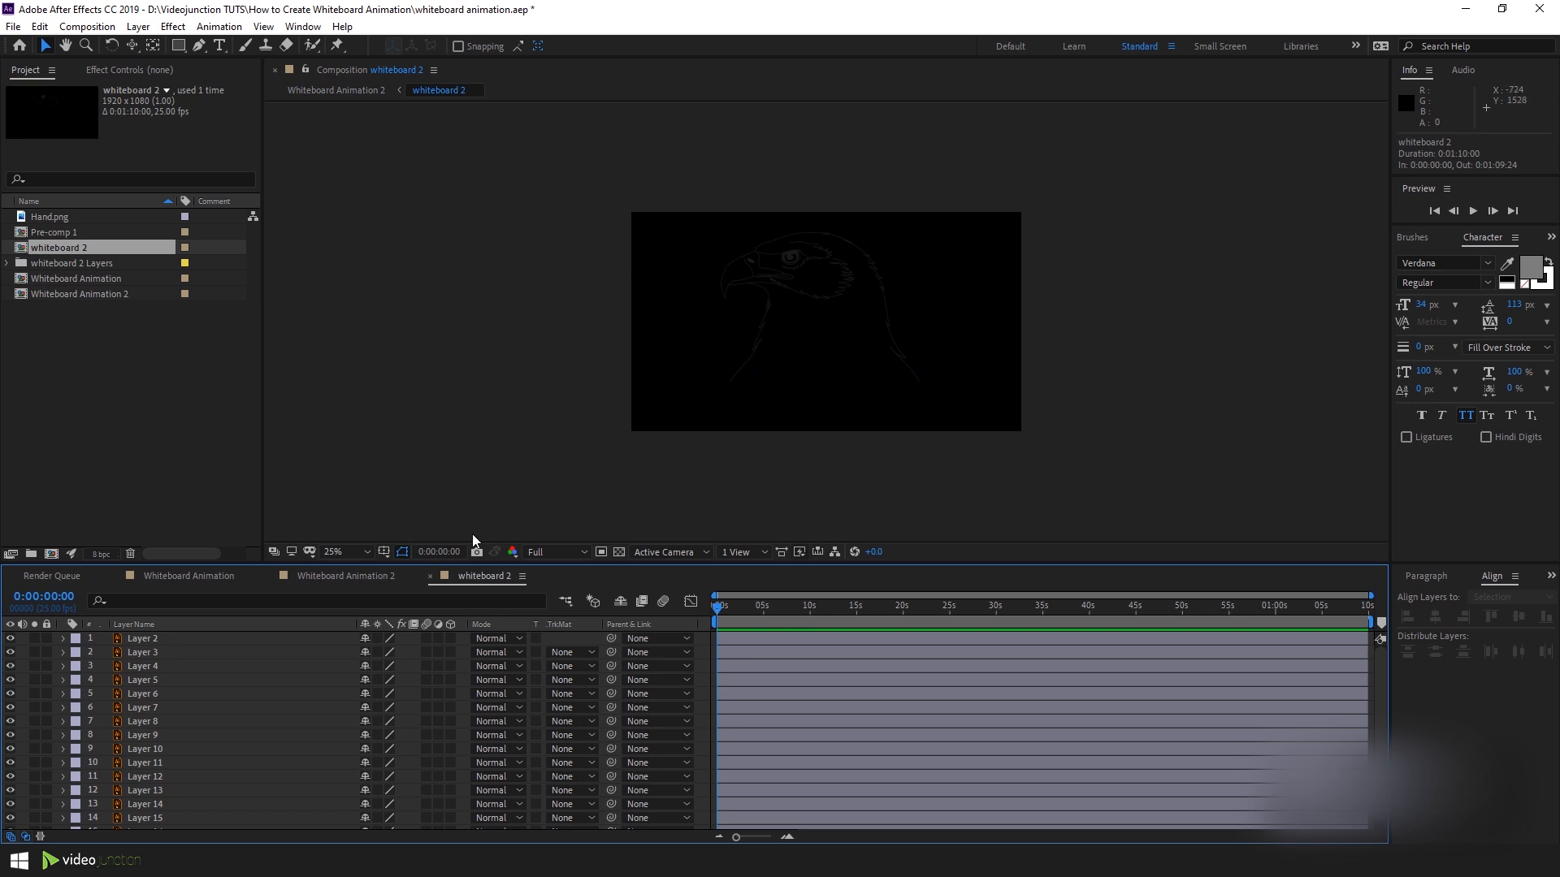
scroll(204, 655, down, 1)
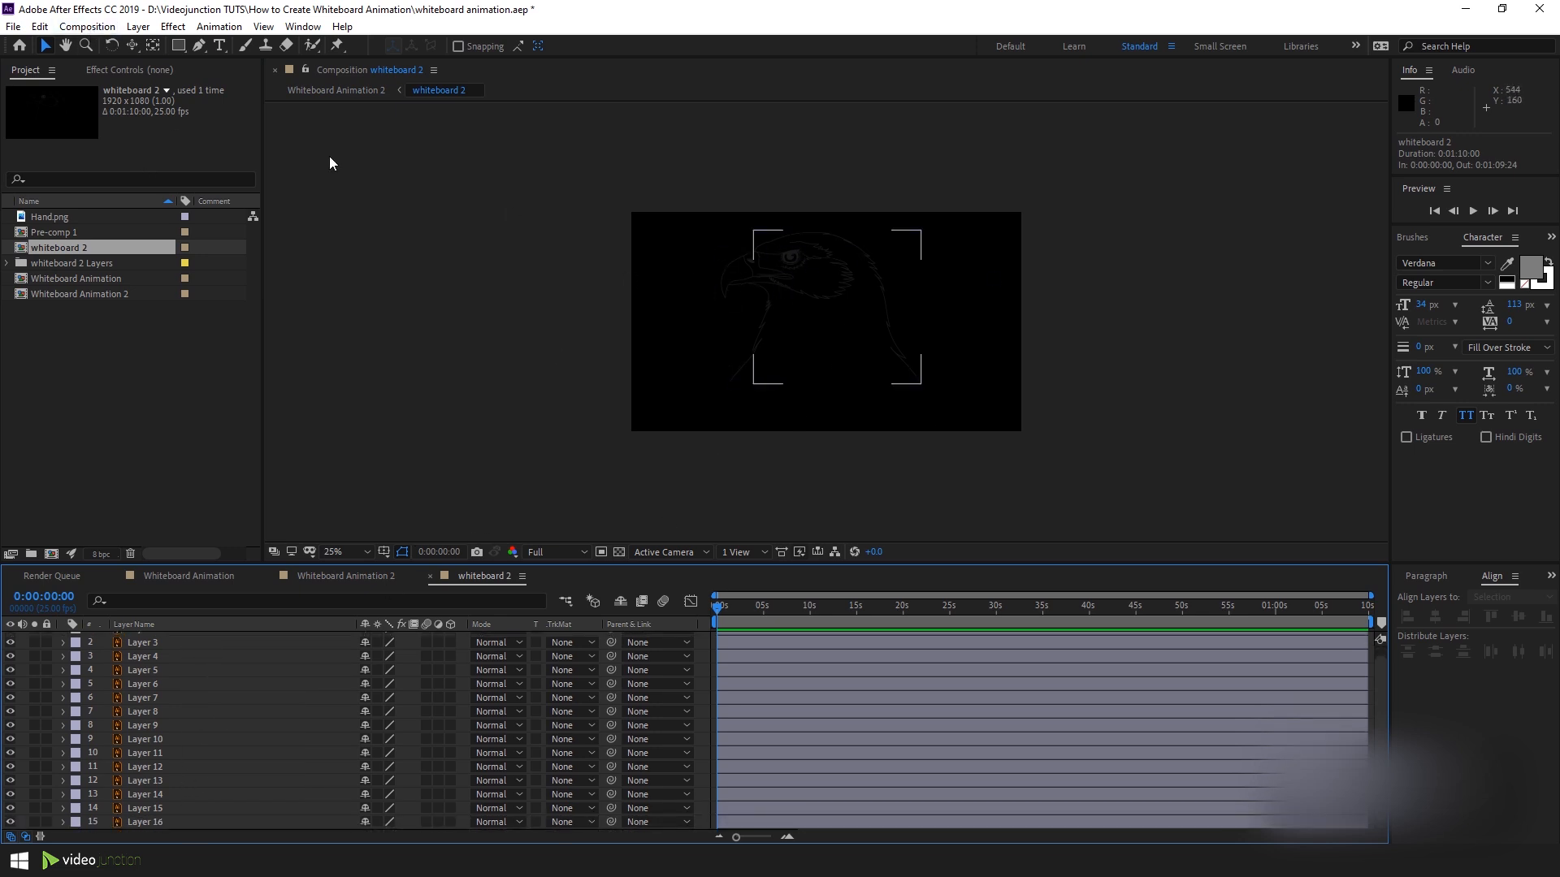
Set the background color of the whiteboard 2 composition to white (FFFFFF).
click(87, 26)
click(121, 69)
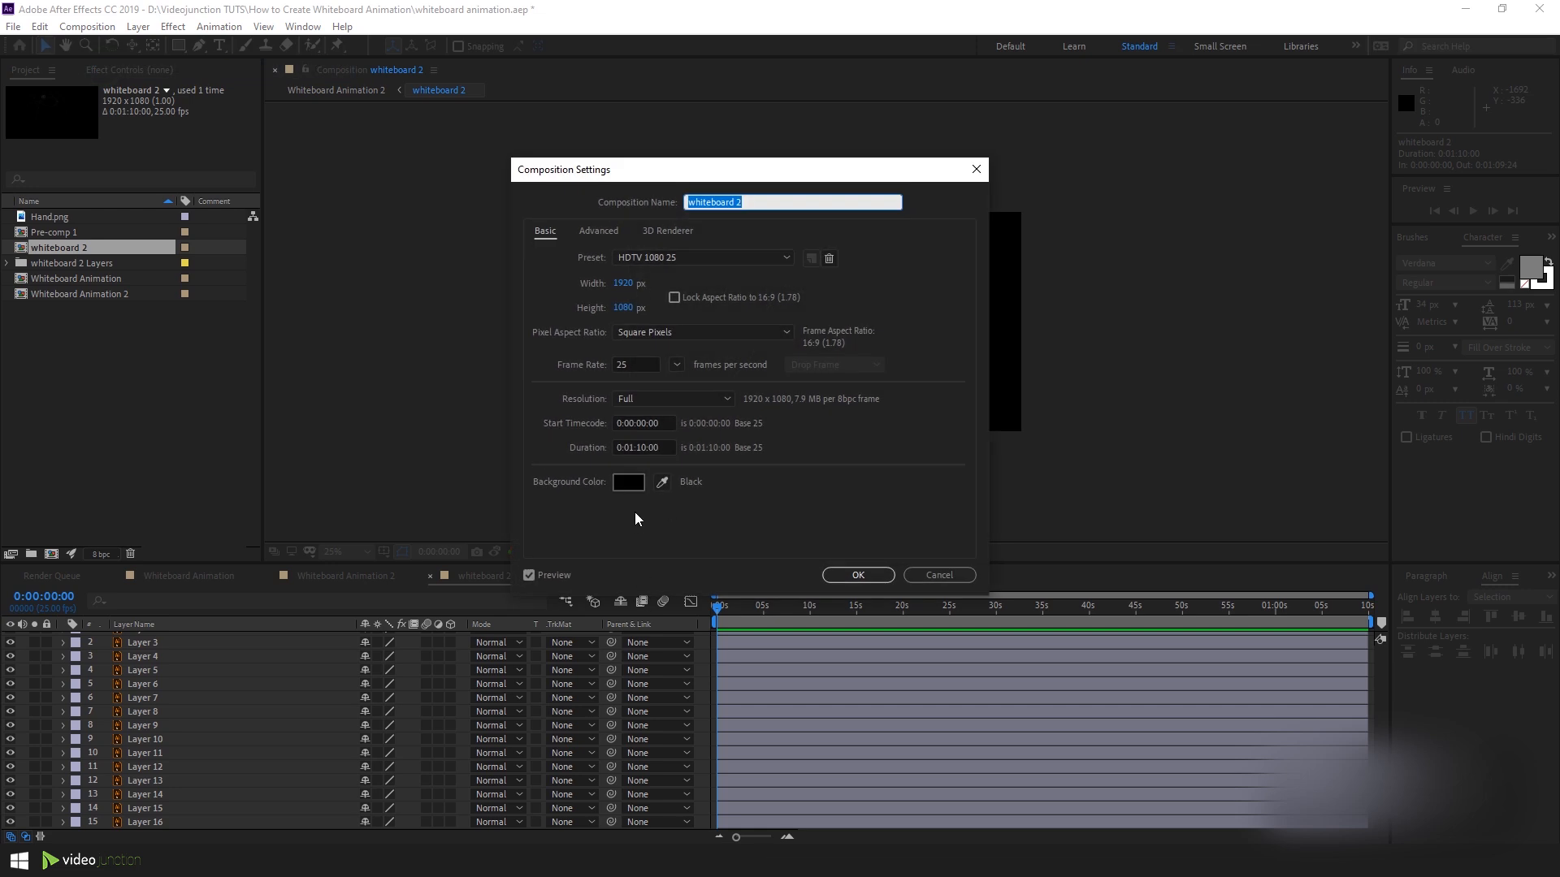
click(630, 480)
drag(114, 151, 10, 24)
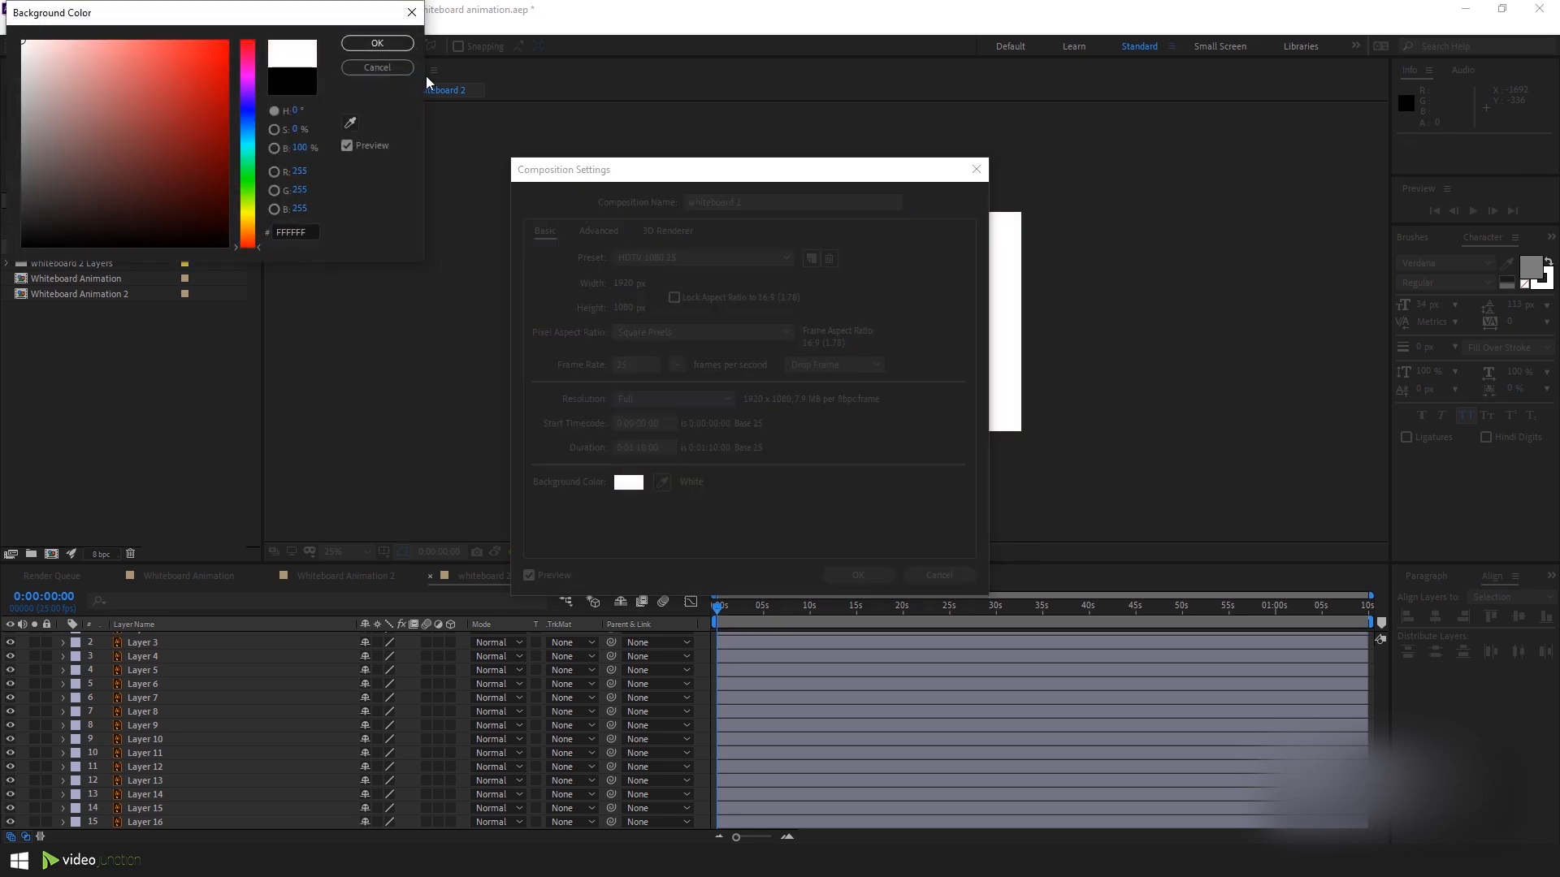
click(377, 43)
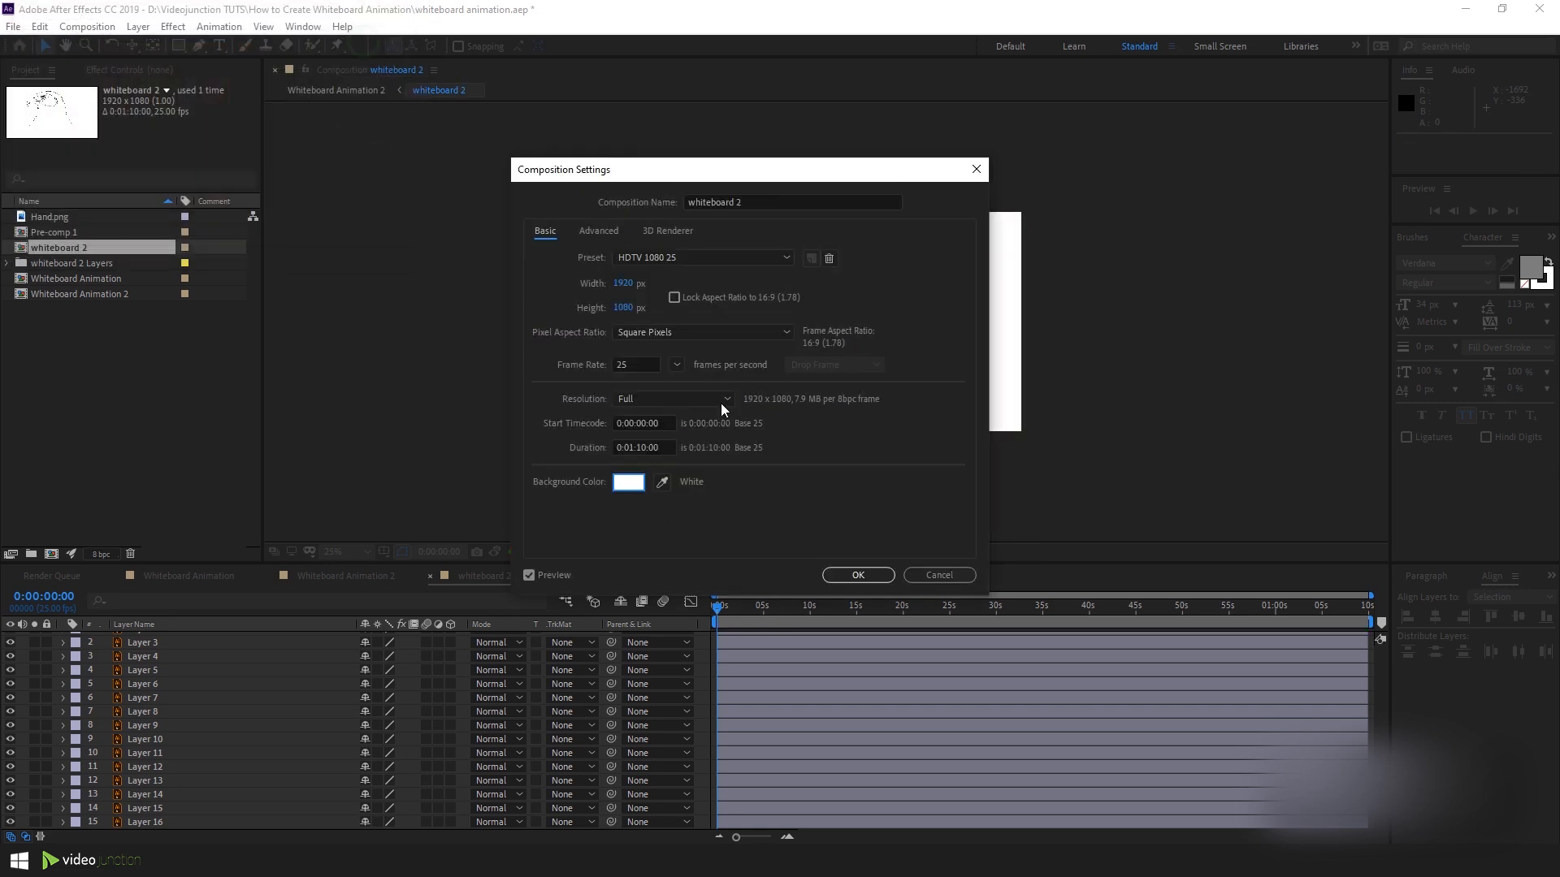
click(858, 575)
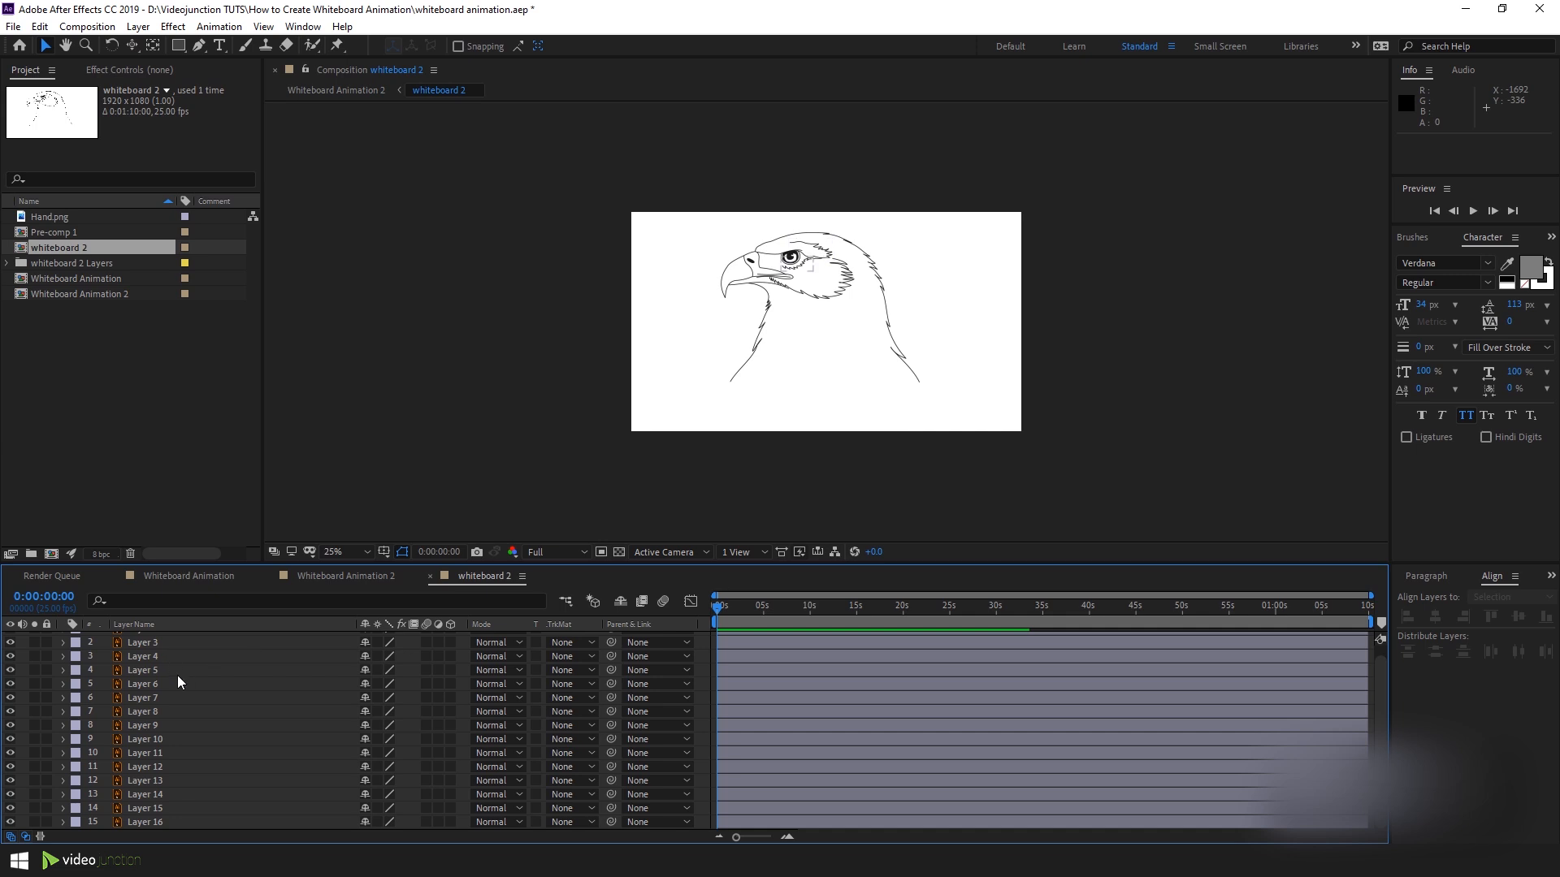
Create shapes from all the Illustrator vector layers, Layer 2 through Layer 16.
scroll(183, 681, up, 1)
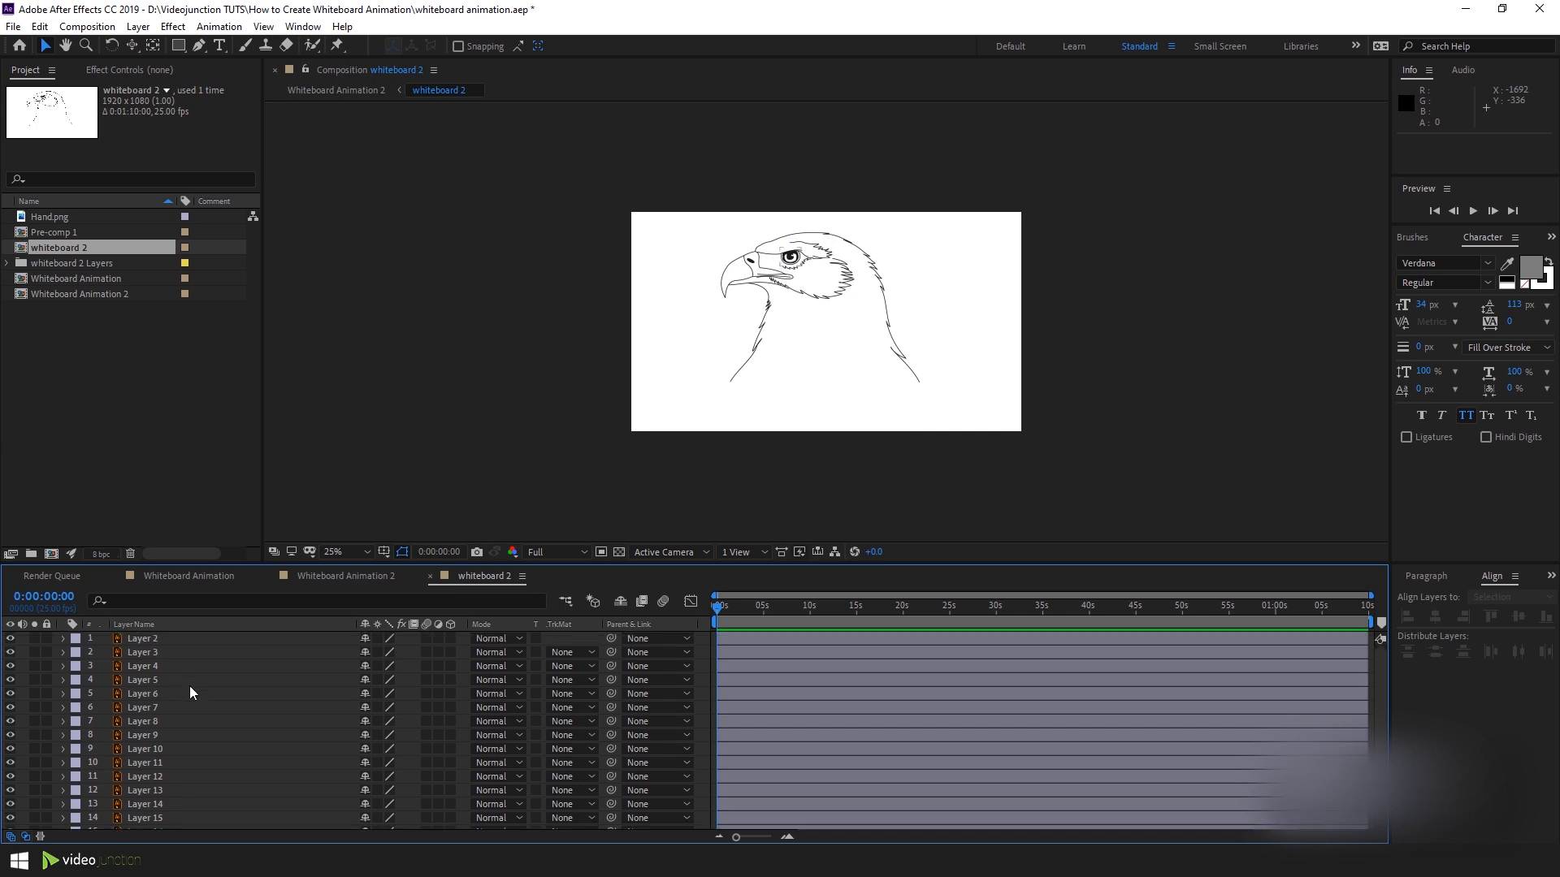
click(191, 636)
scroll(197, 748, down, 1)
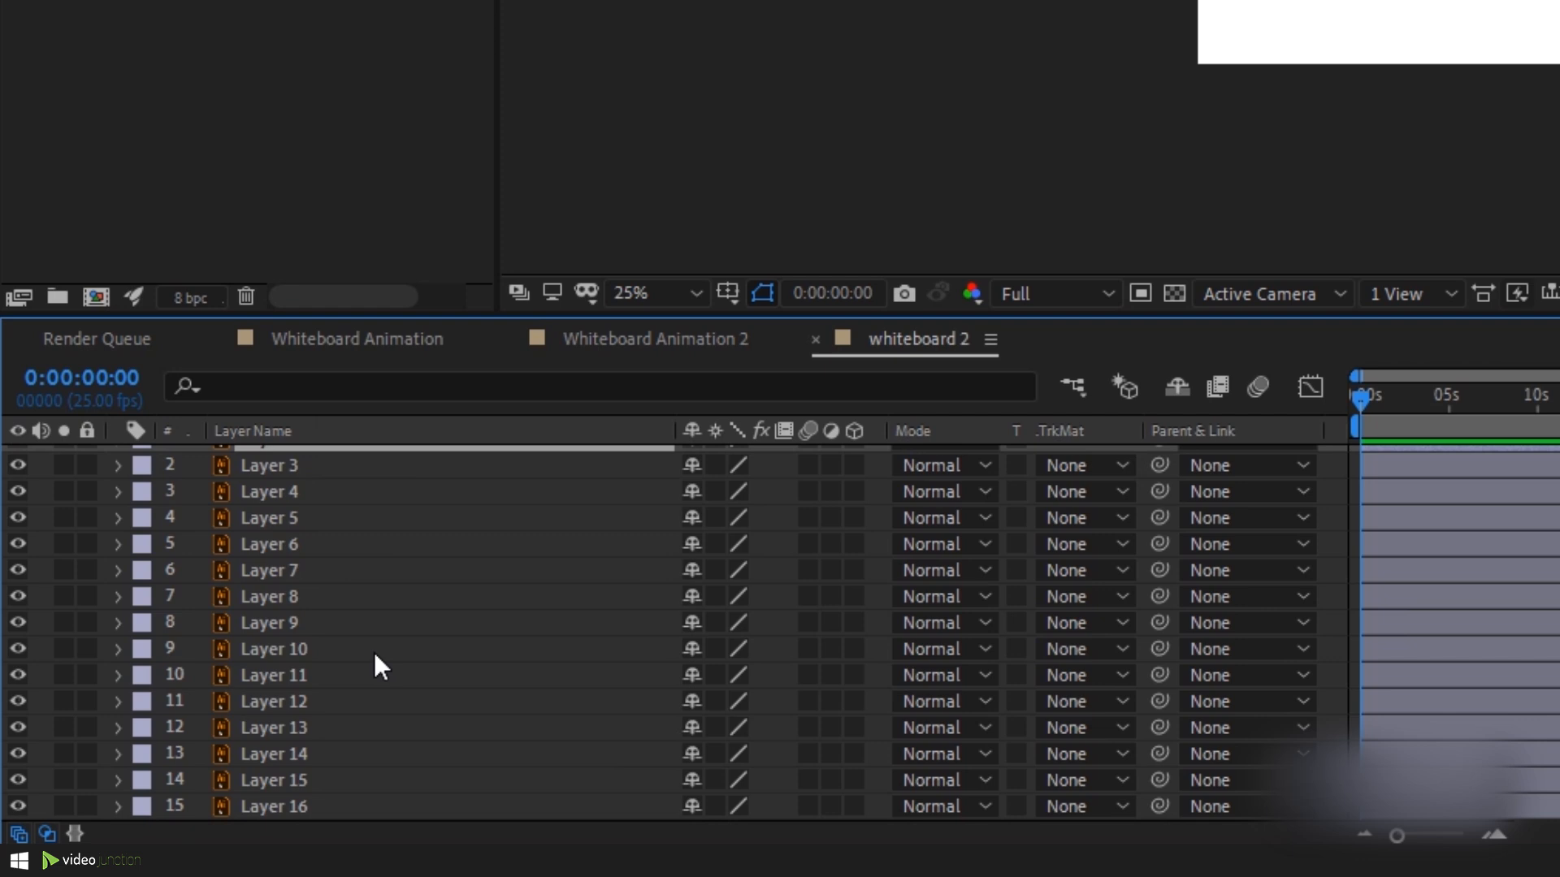
shift+click(378, 803)
right_click(350, 807)
mouse_move(647, 585)
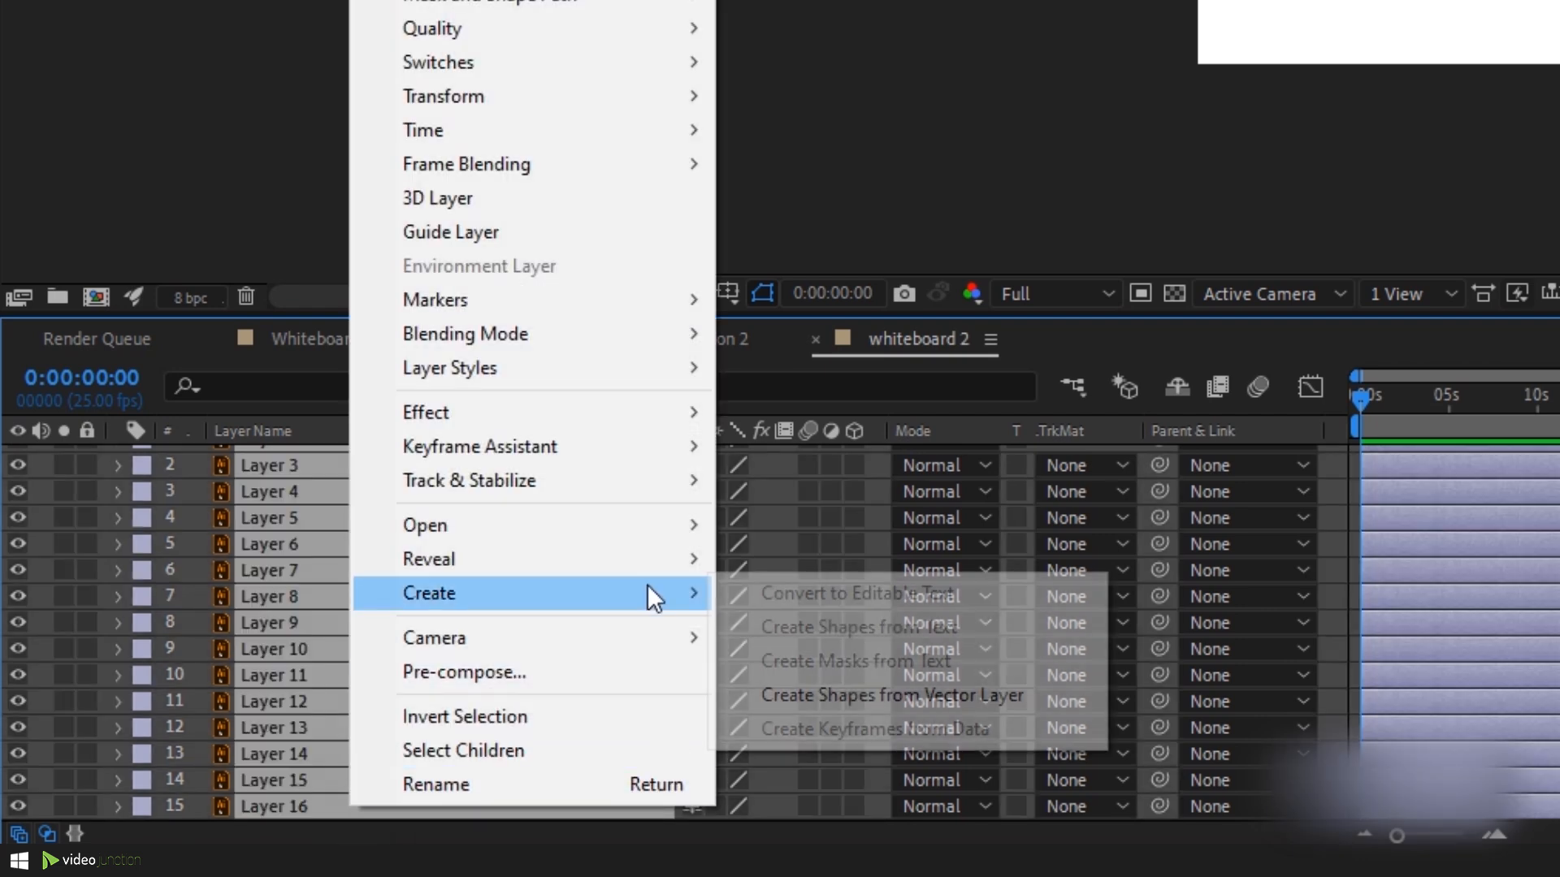
click(866, 699)
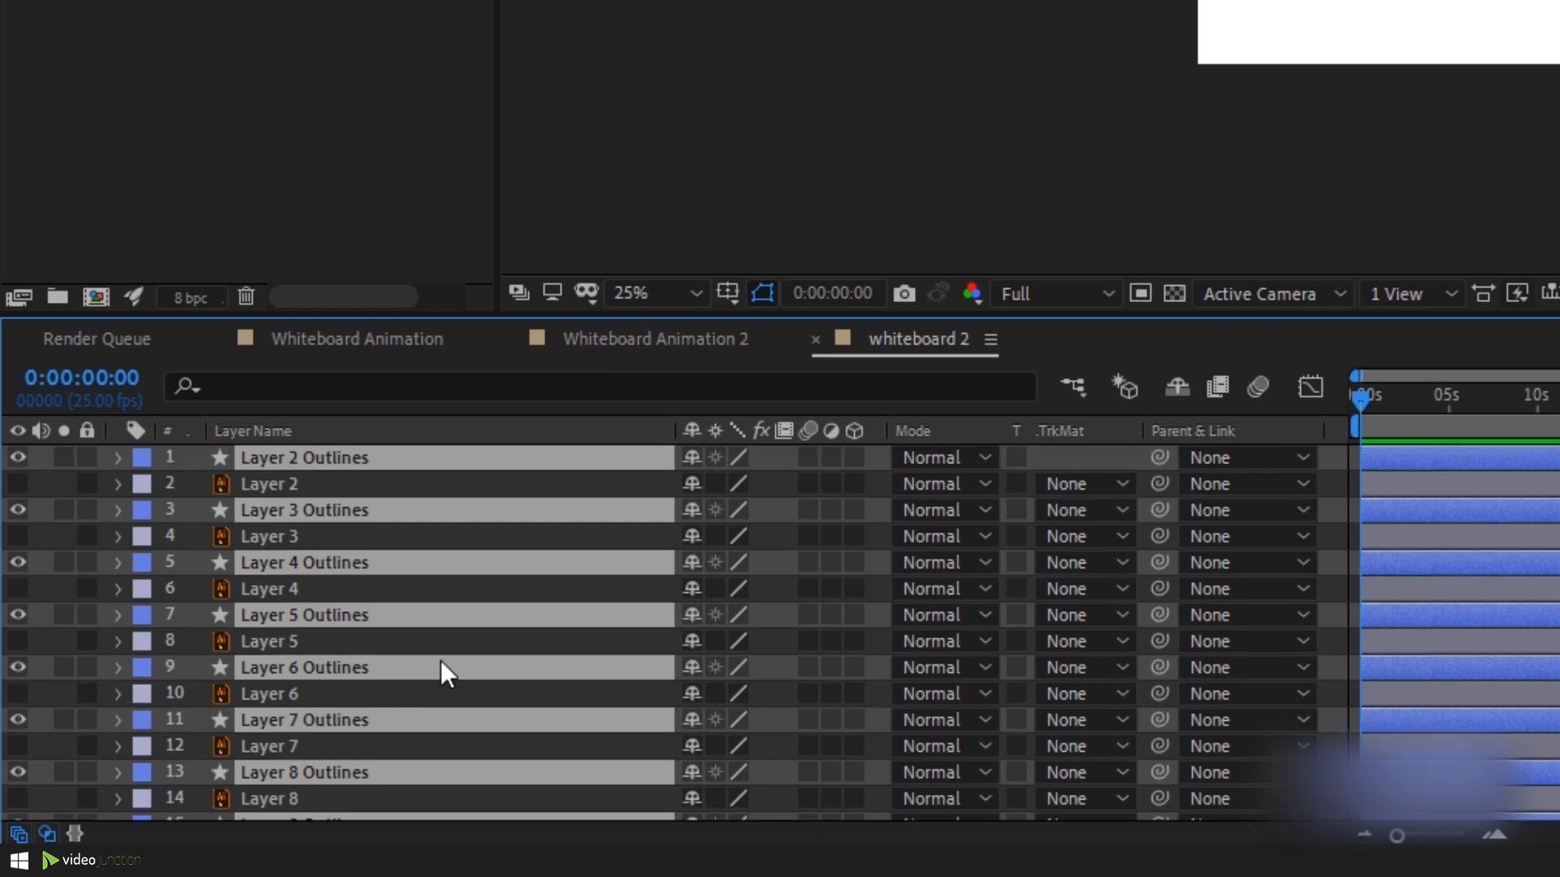
Move the new outline layers together to the top of the stack and hide the original Illustrator layers as shy.
drag(441, 660, 310, 473)
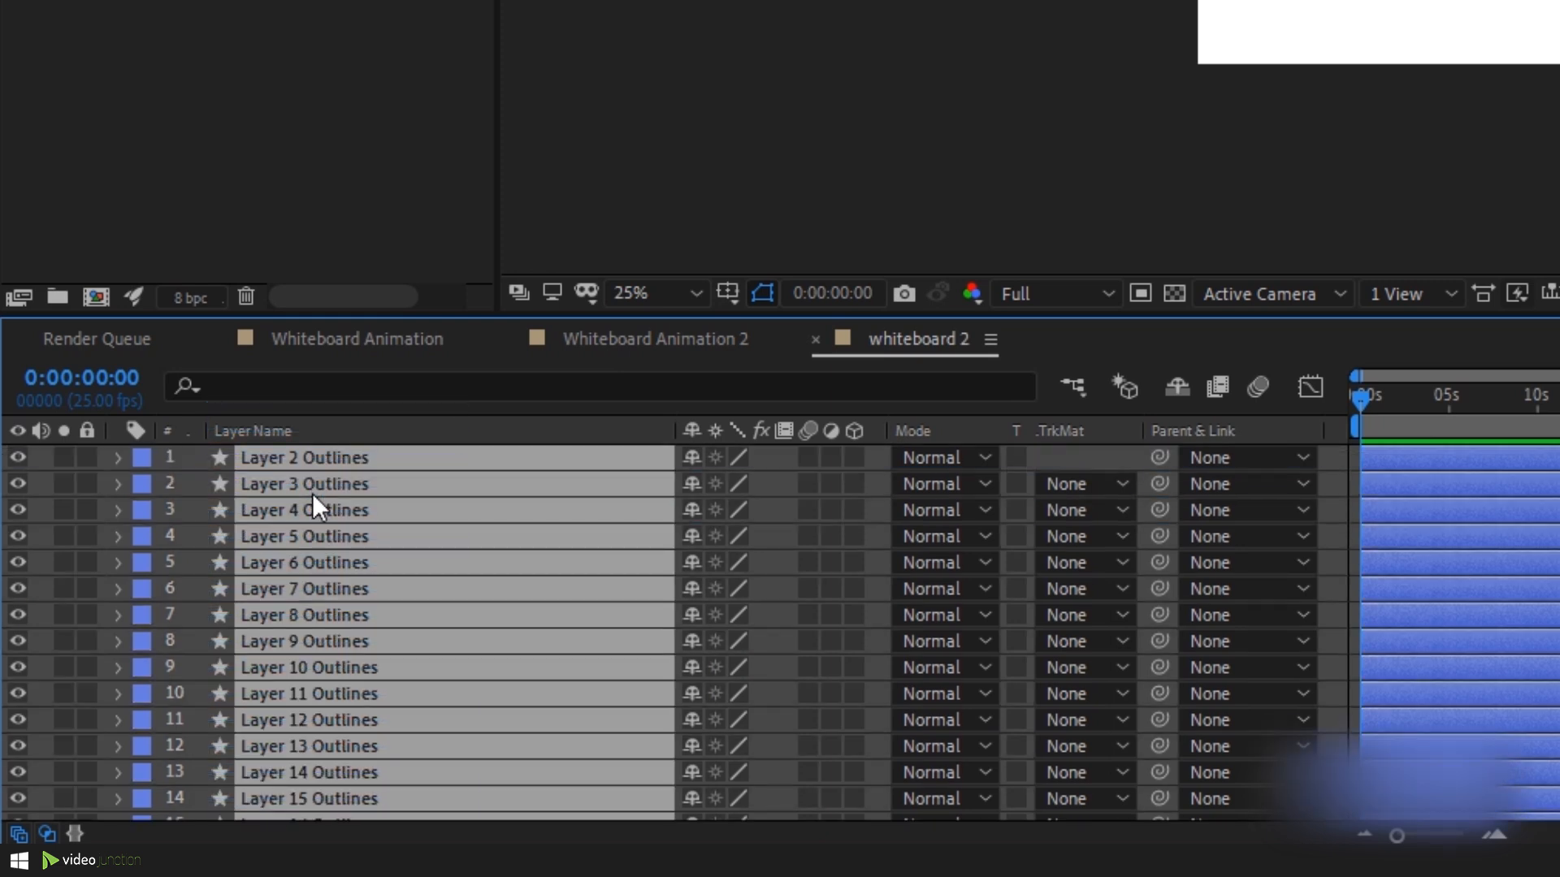
scroll(325, 500, down, 5)
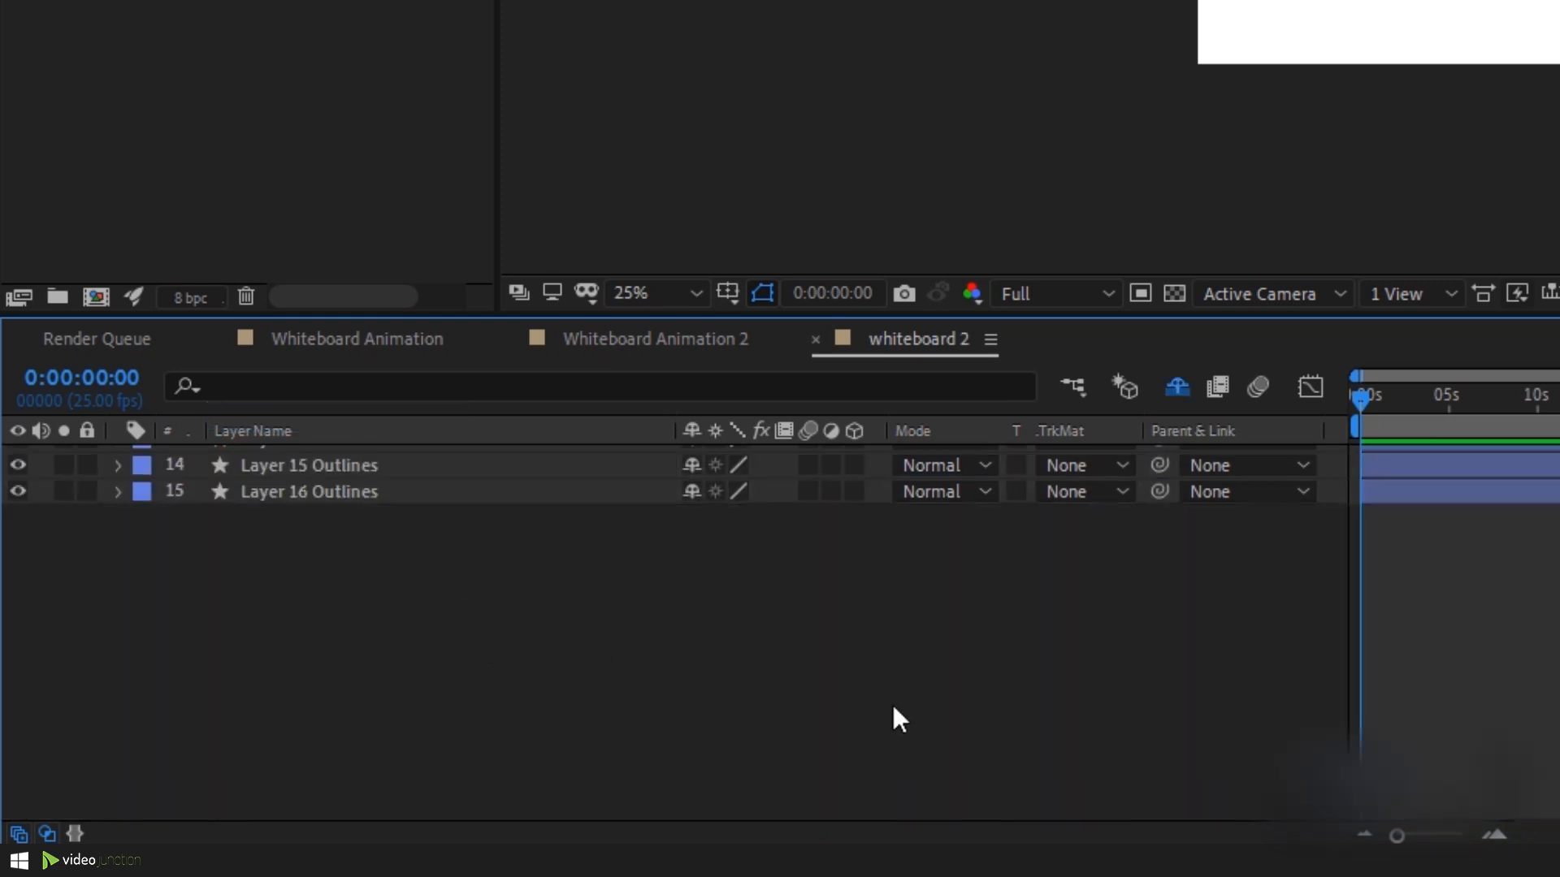
scroll(893, 707, up, 5)
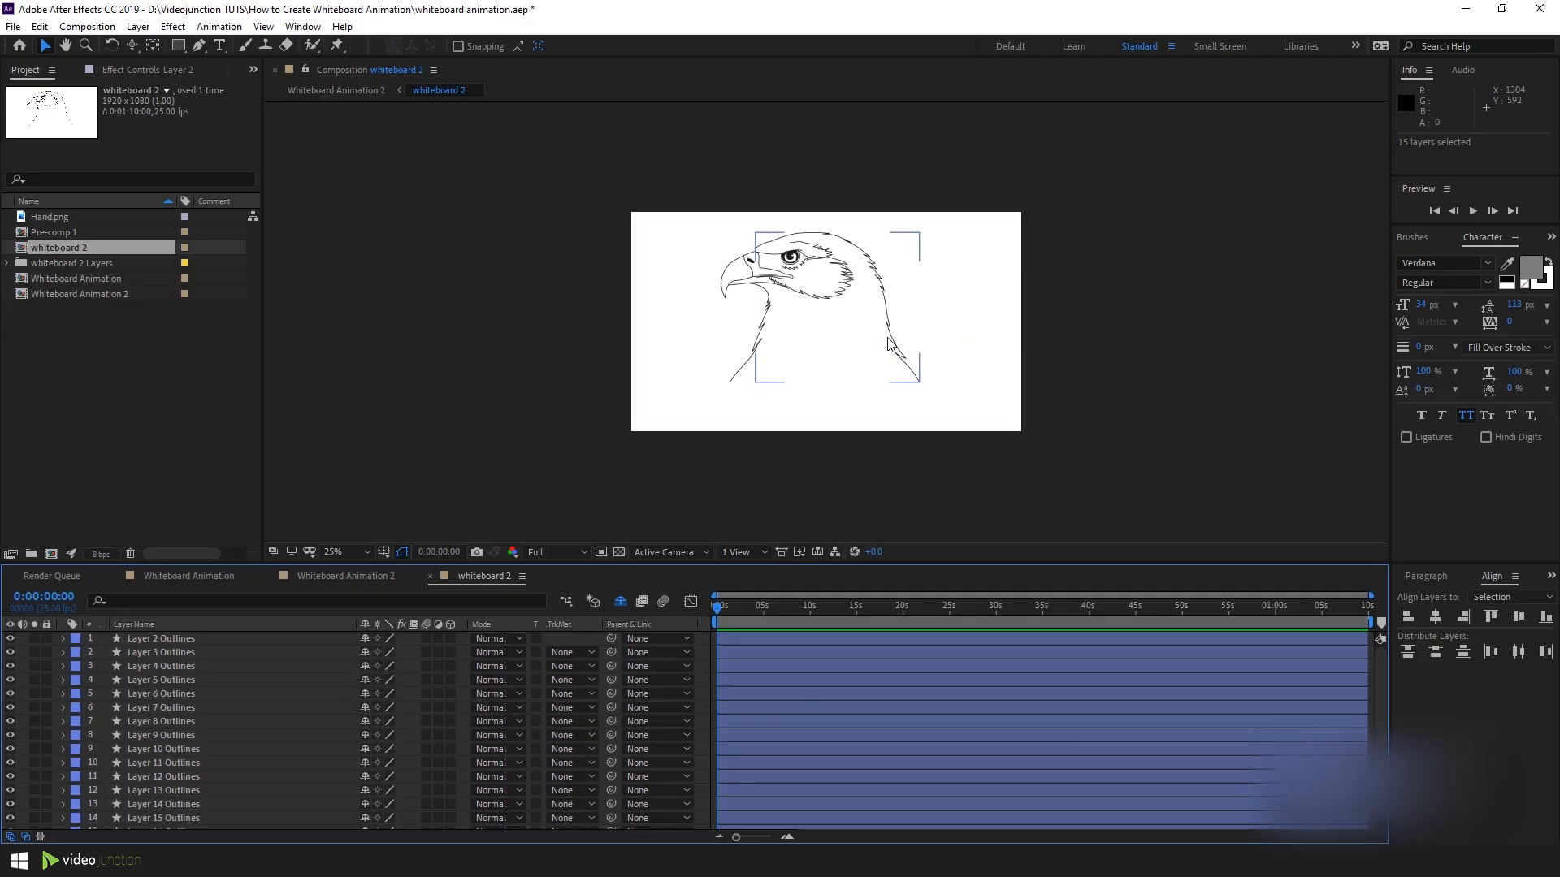
Add Trim Paths to the Layer 9 Outlines shape layer and expand its properties.
key(period)
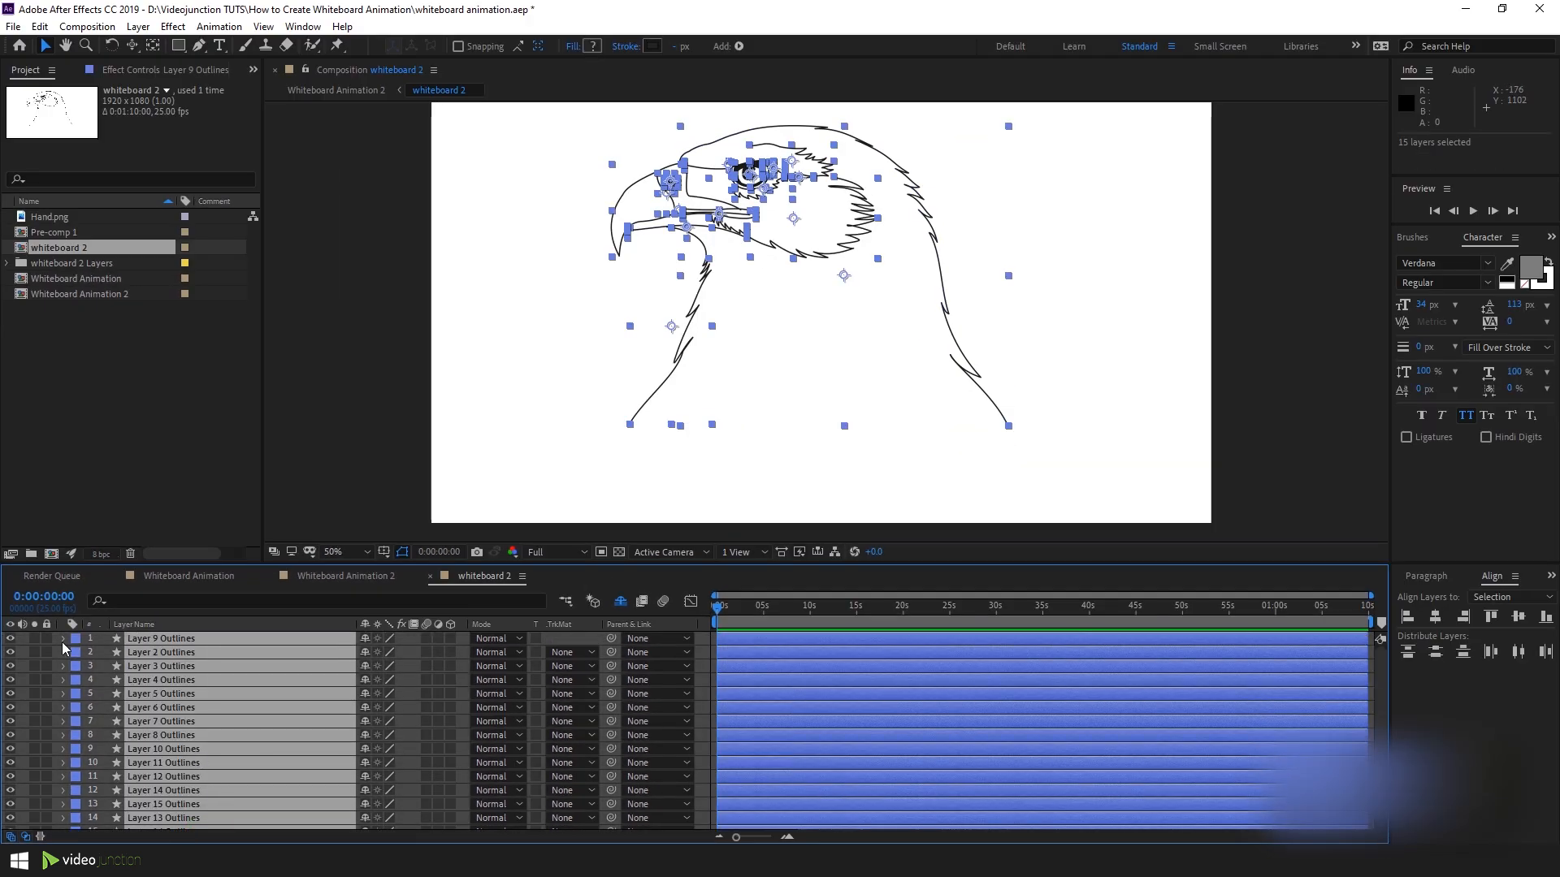
click(63, 639)
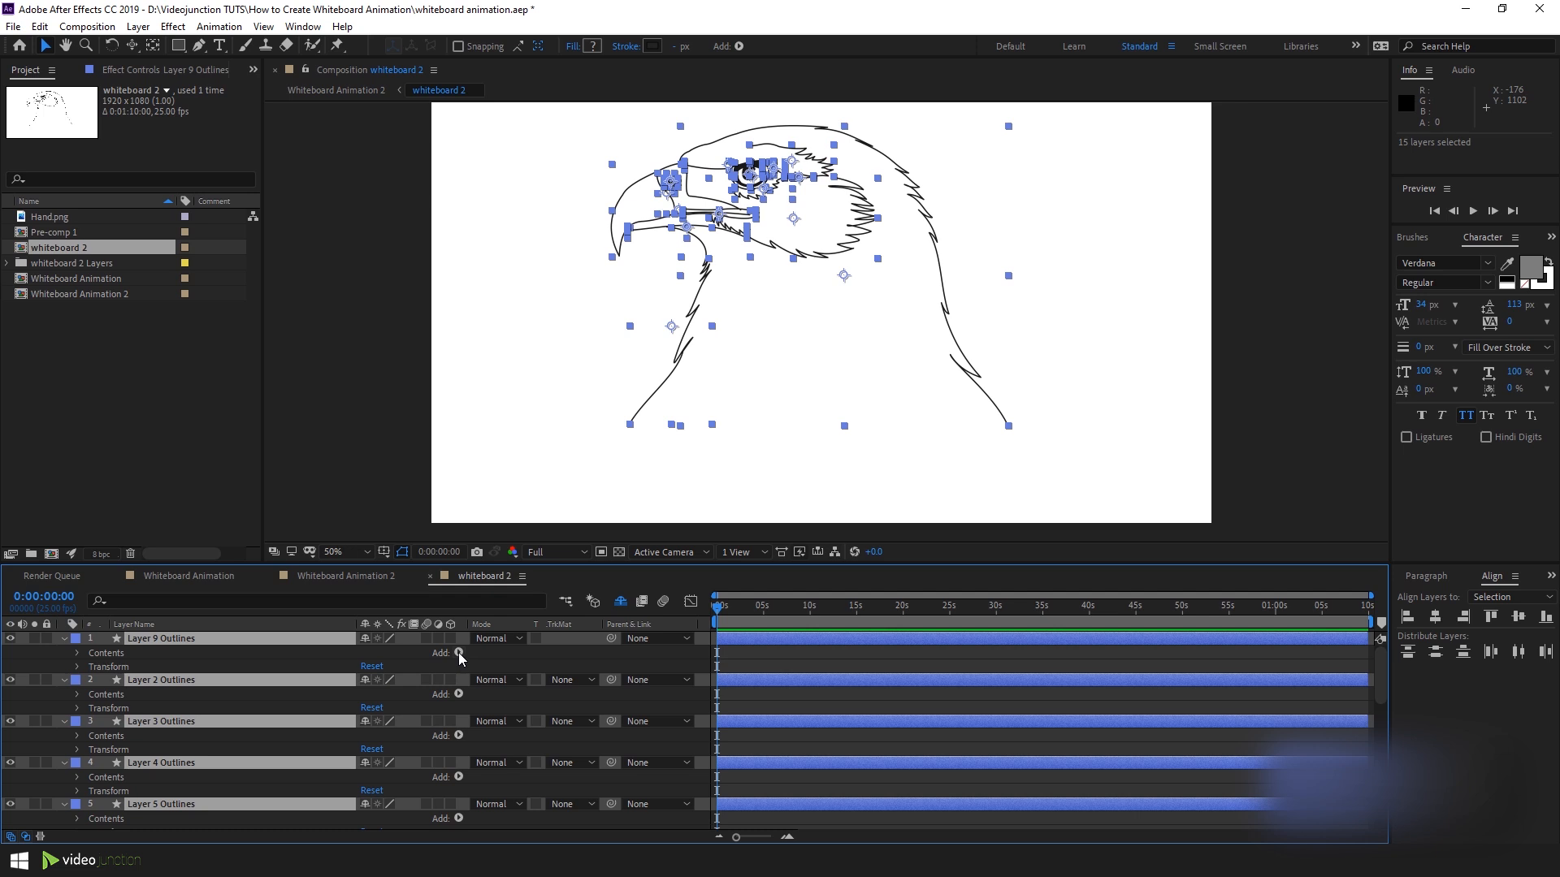
click(459, 654)
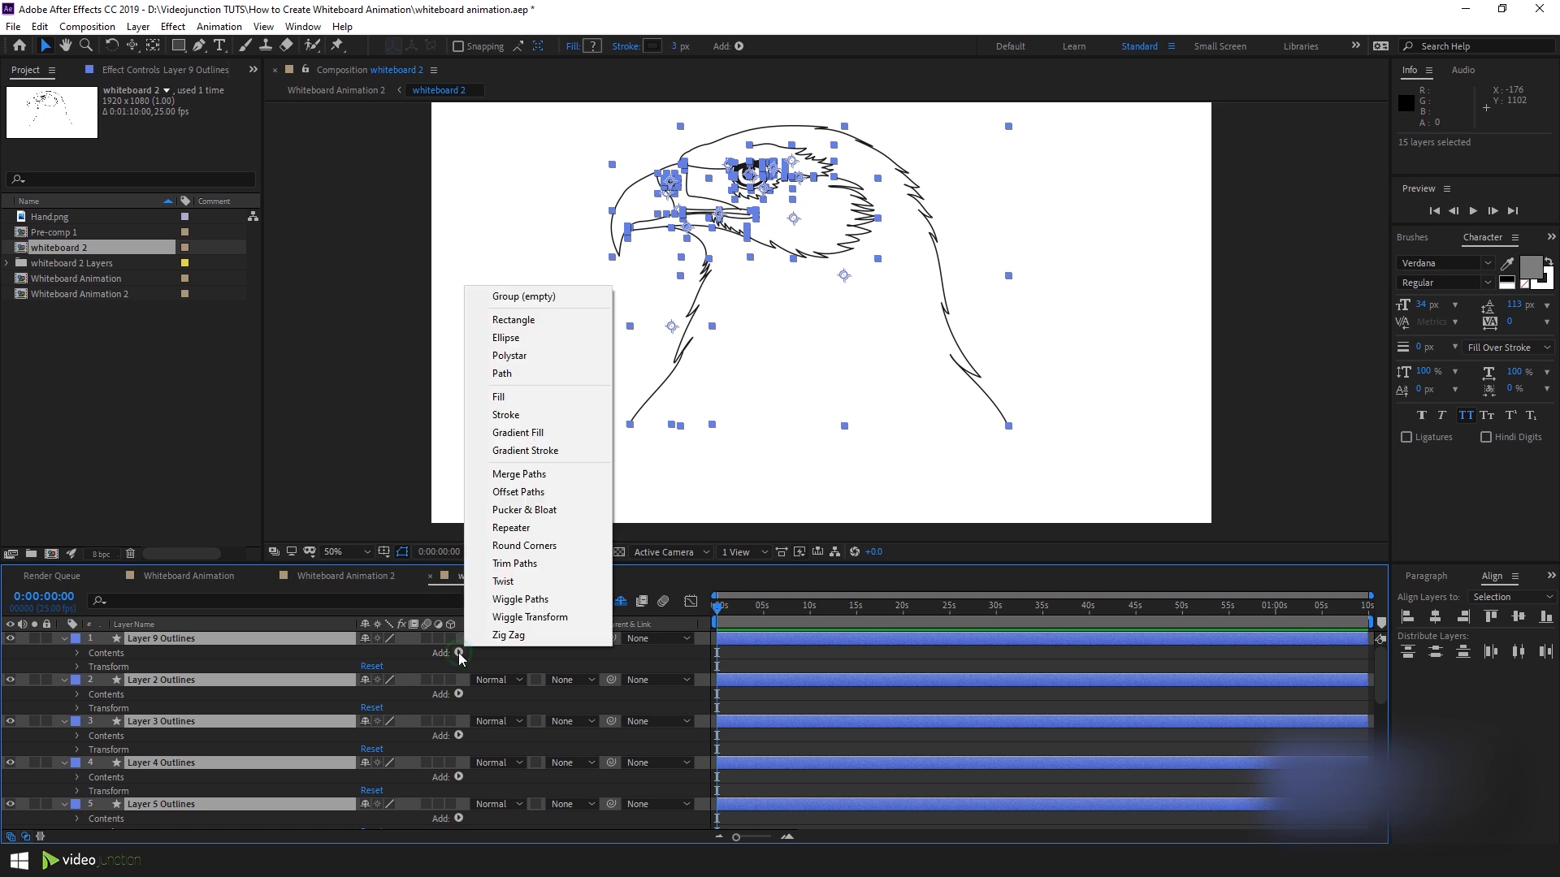
click(532, 559)
click(91, 681)
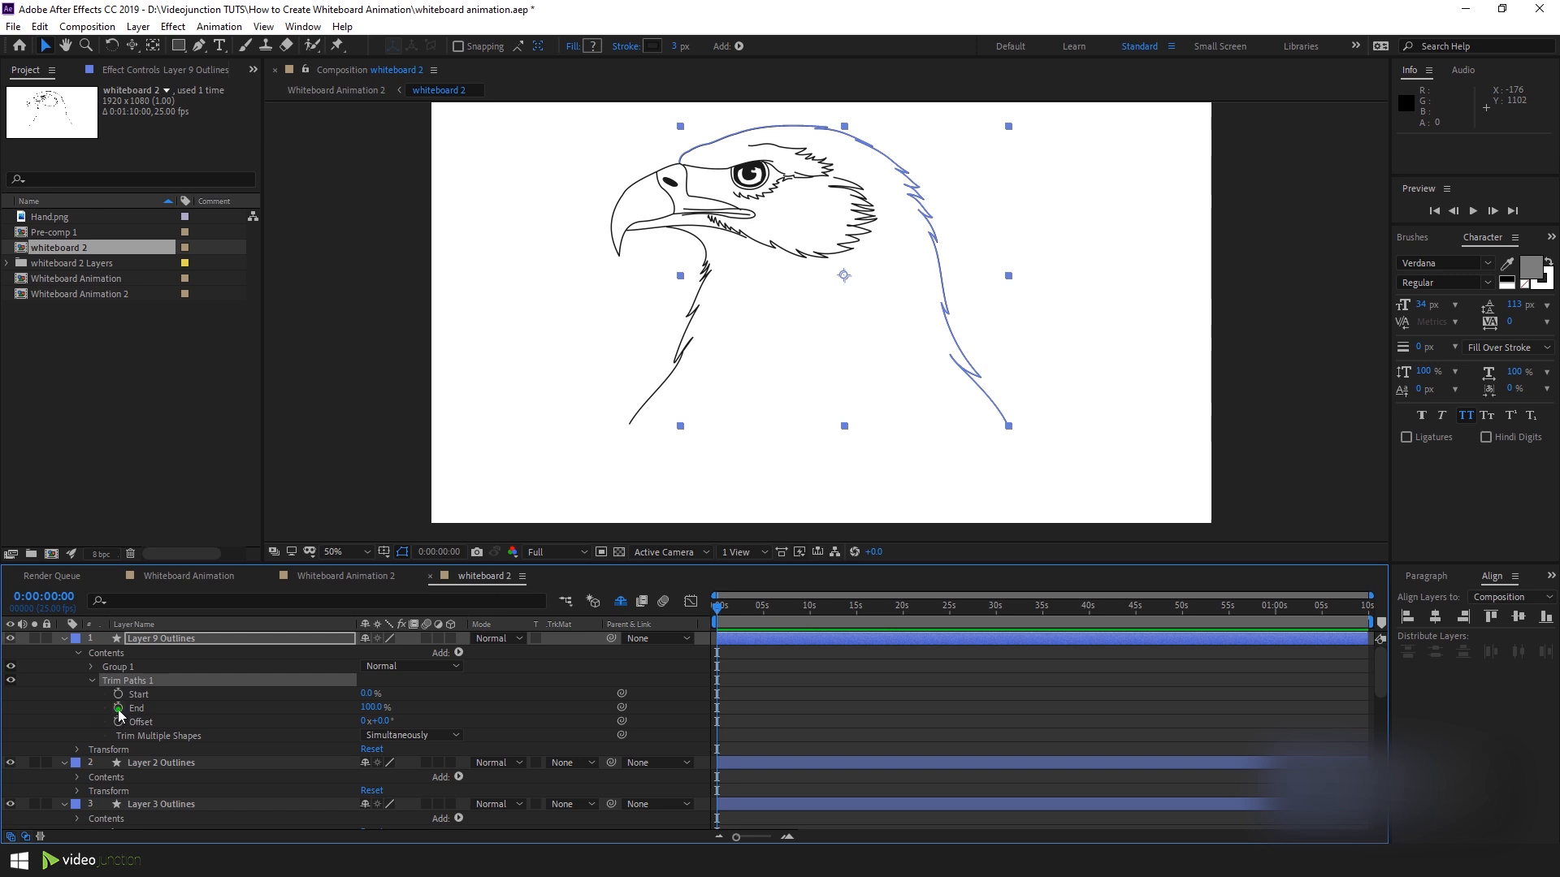
Keyframe the Trim Paths End of Layer 9 Outlines from 0% at the first frame to 100% at 0:00:05:02.
click(118, 708)
drag(373, 708, 169, 692)
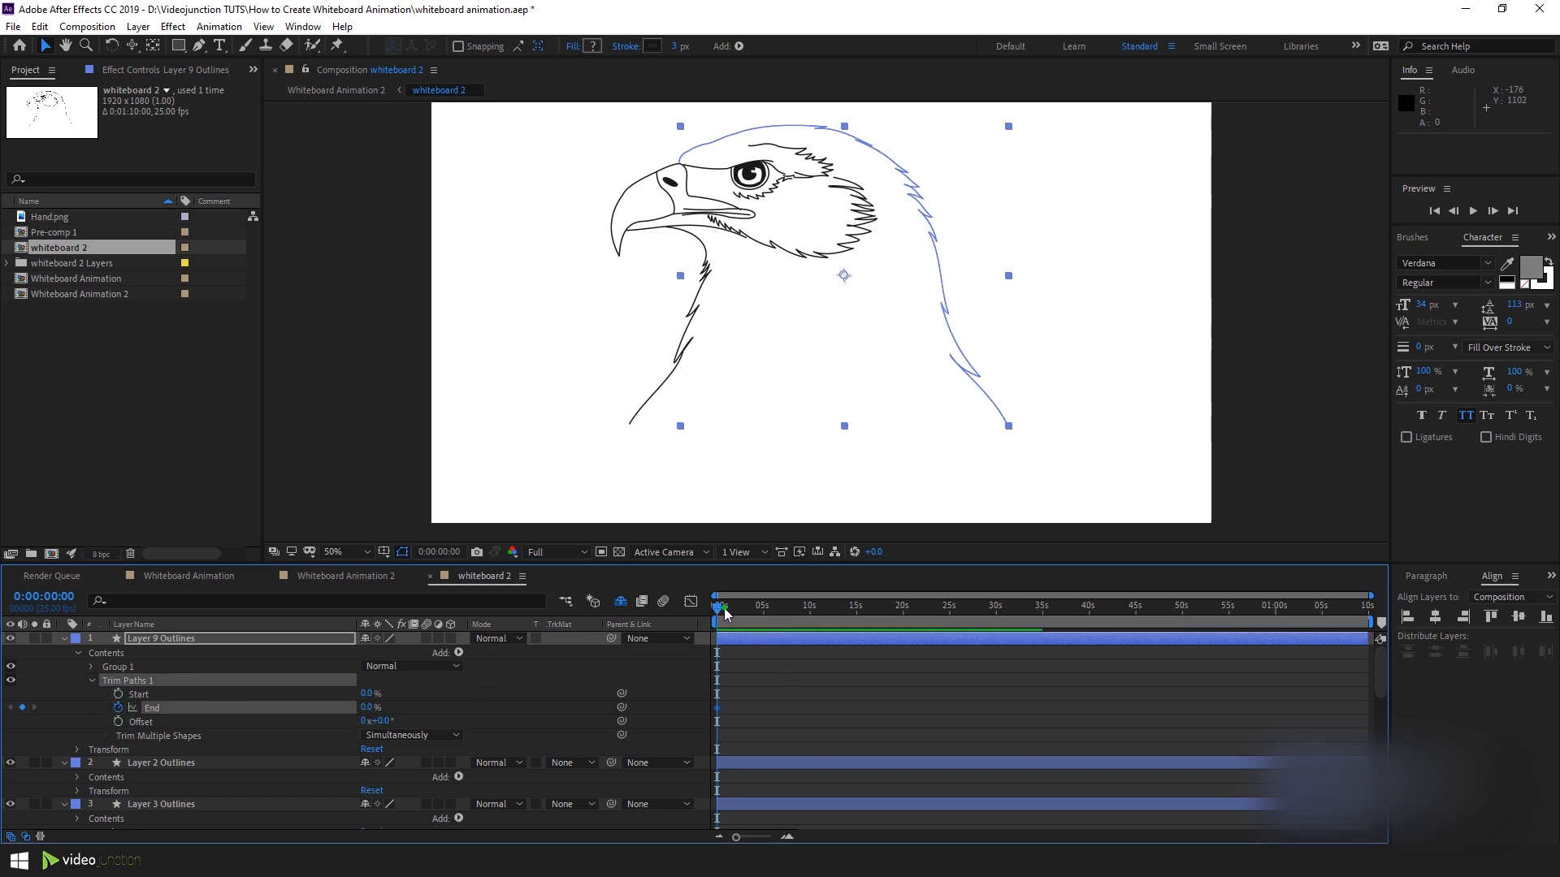
drag(726, 613, 763, 610)
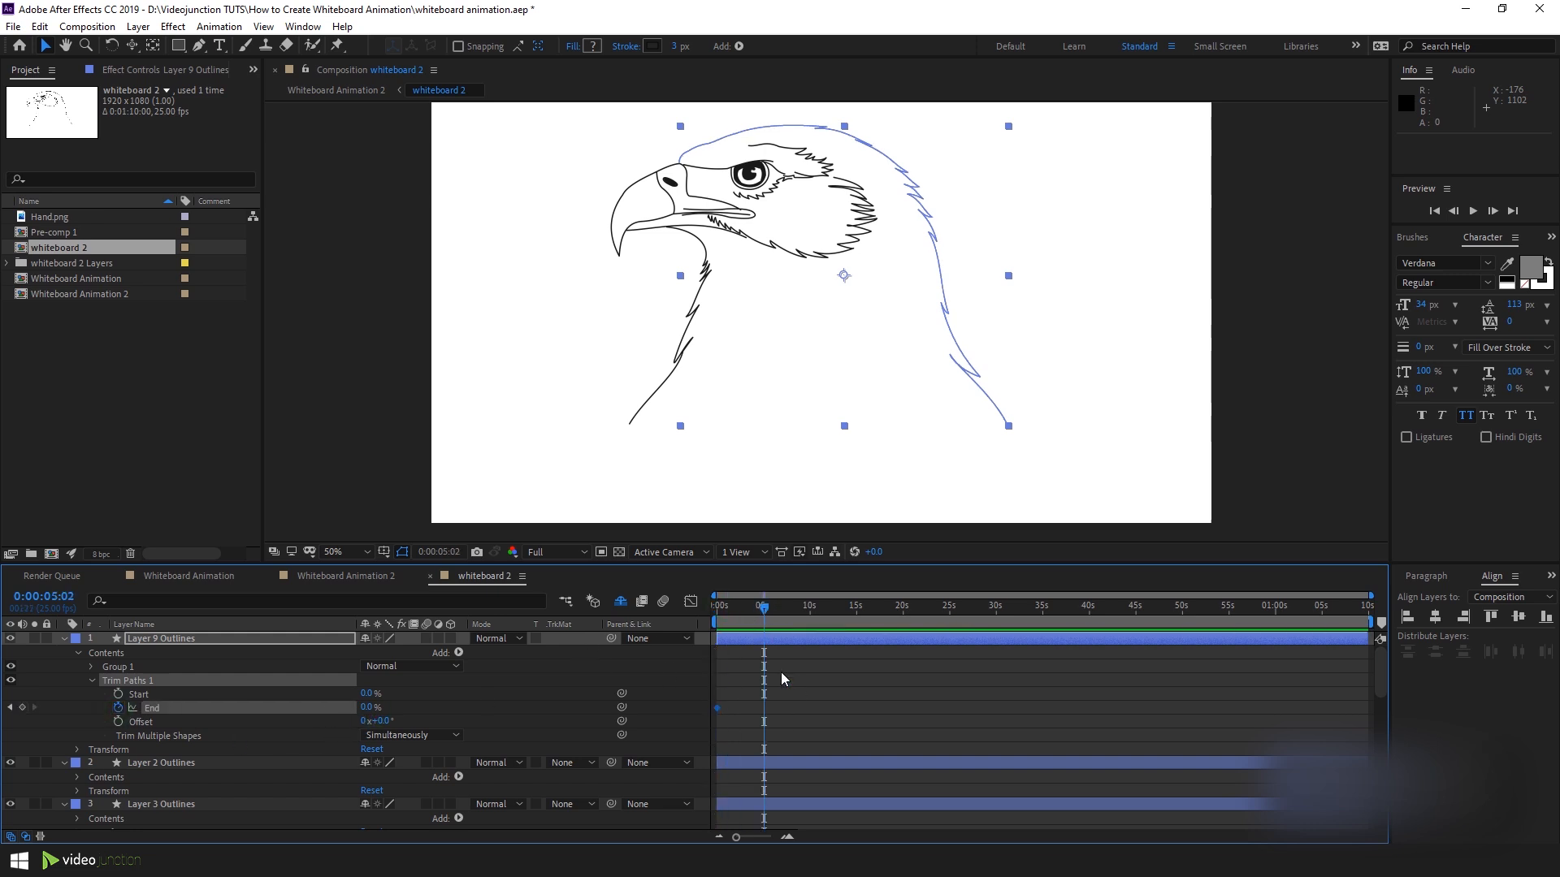
drag(745, 715, 1041, 715)
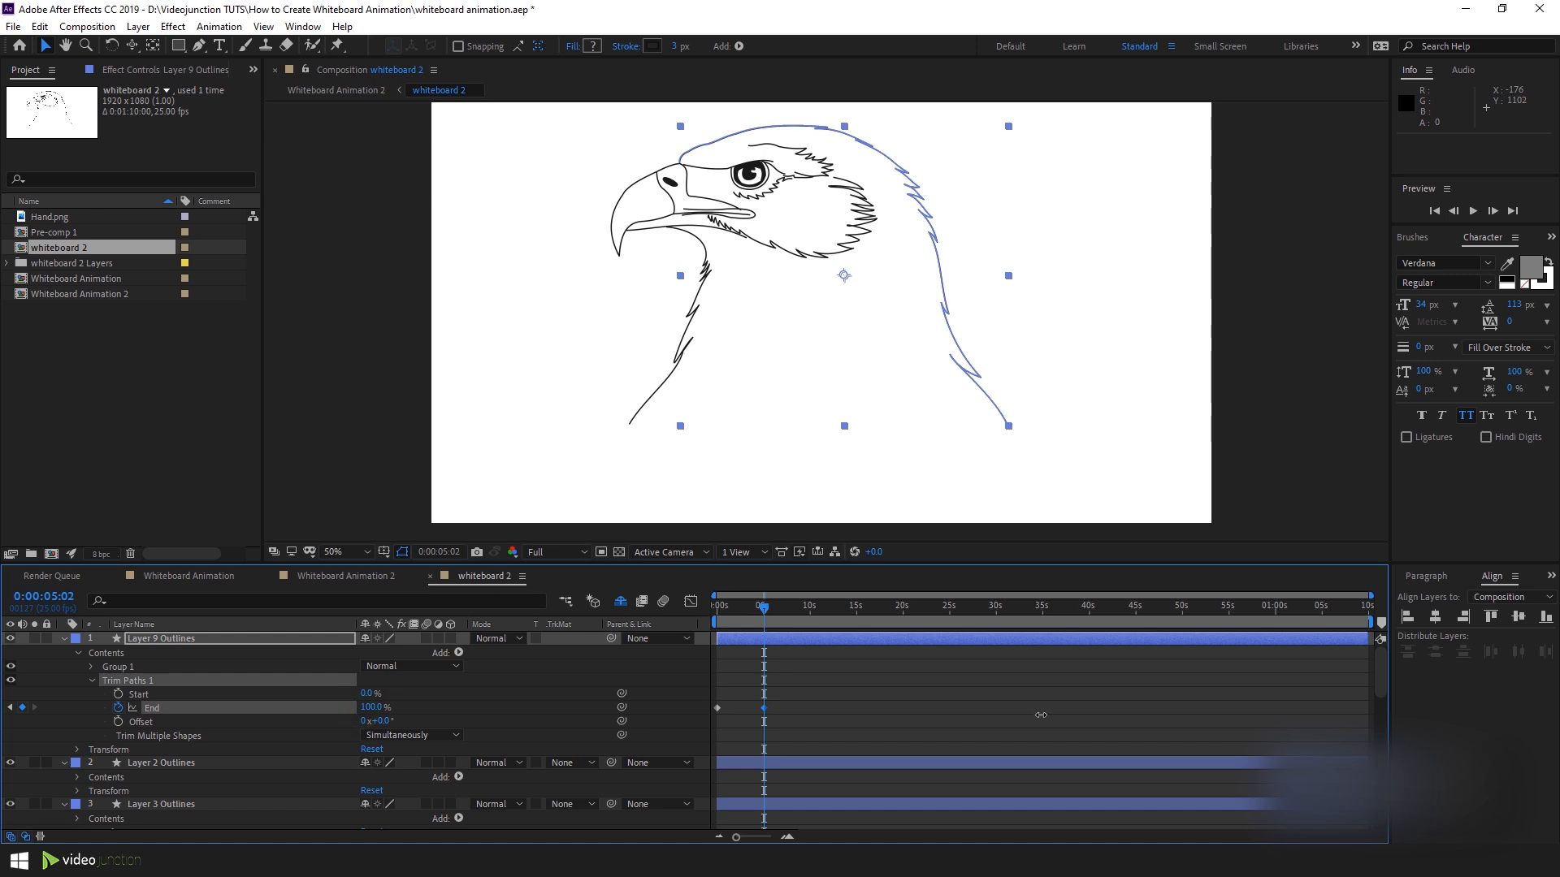
click(962, 692)
Copy the keyframed Trim Paths of Layer 9 Outlines and paste it into the contents of Layer 2 Outlines at the first frame.
click(127, 680)
ctrl+click(150, 695)
ctrl+click(159, 709)
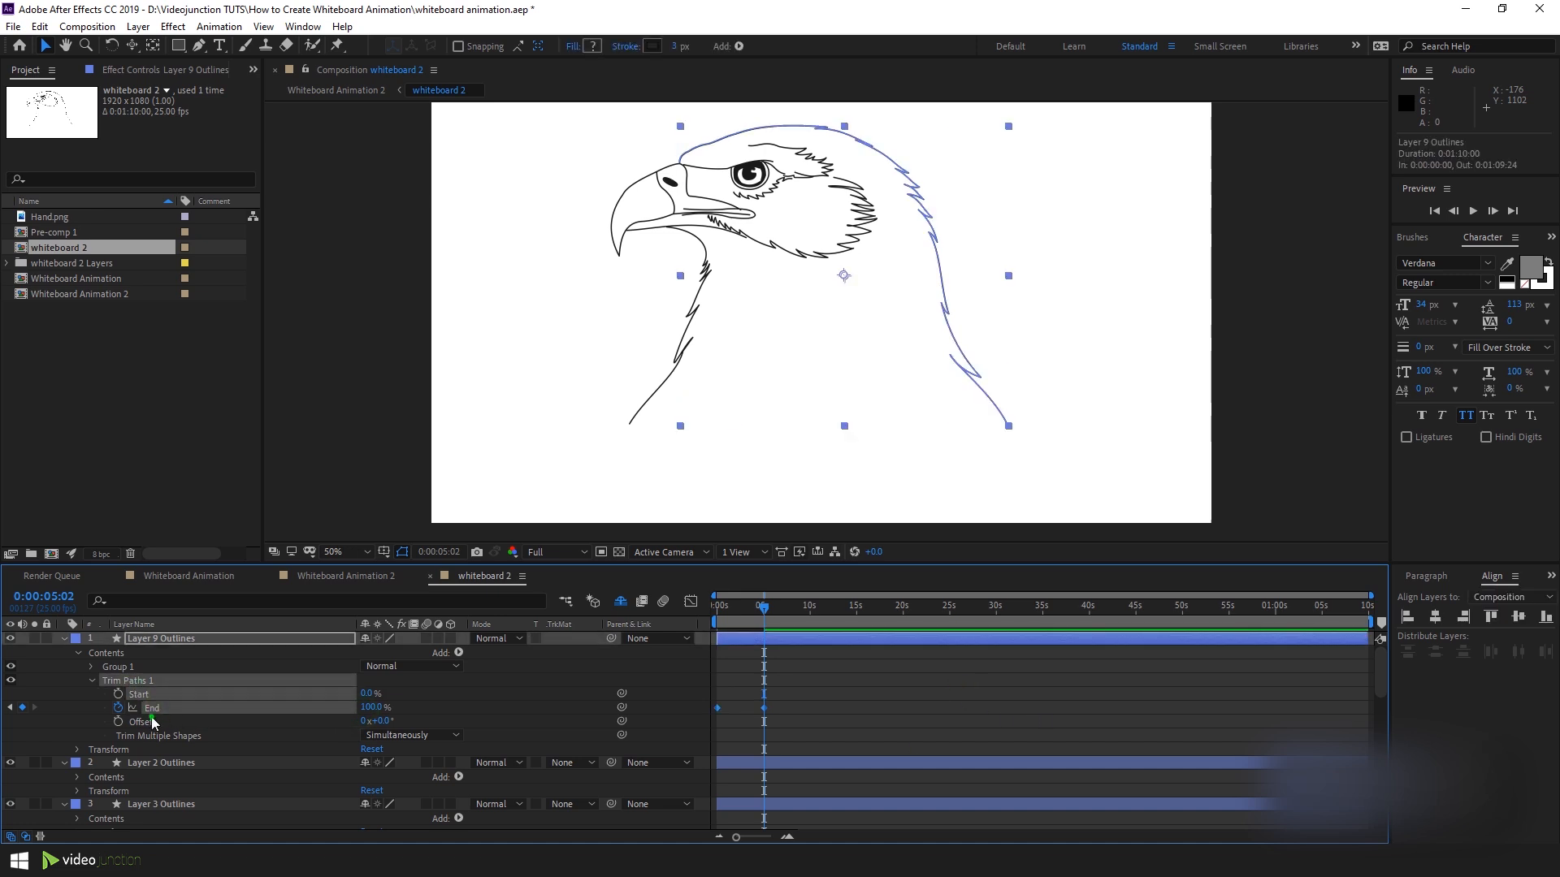
ctrl+click(154, 722)
ctrl+click(161, 733)
key(ctrl+c)
key(Home)
click(97, 777)
key(ctrl+v)
Paste the keyframed Trim Paths into the contents of each remaining outline layer down to Layer 16 Outlines, and play the composition.
scroll(108, 735, down, 2)
click(107, 734)
key(ctrl+v)
click(113, 736)
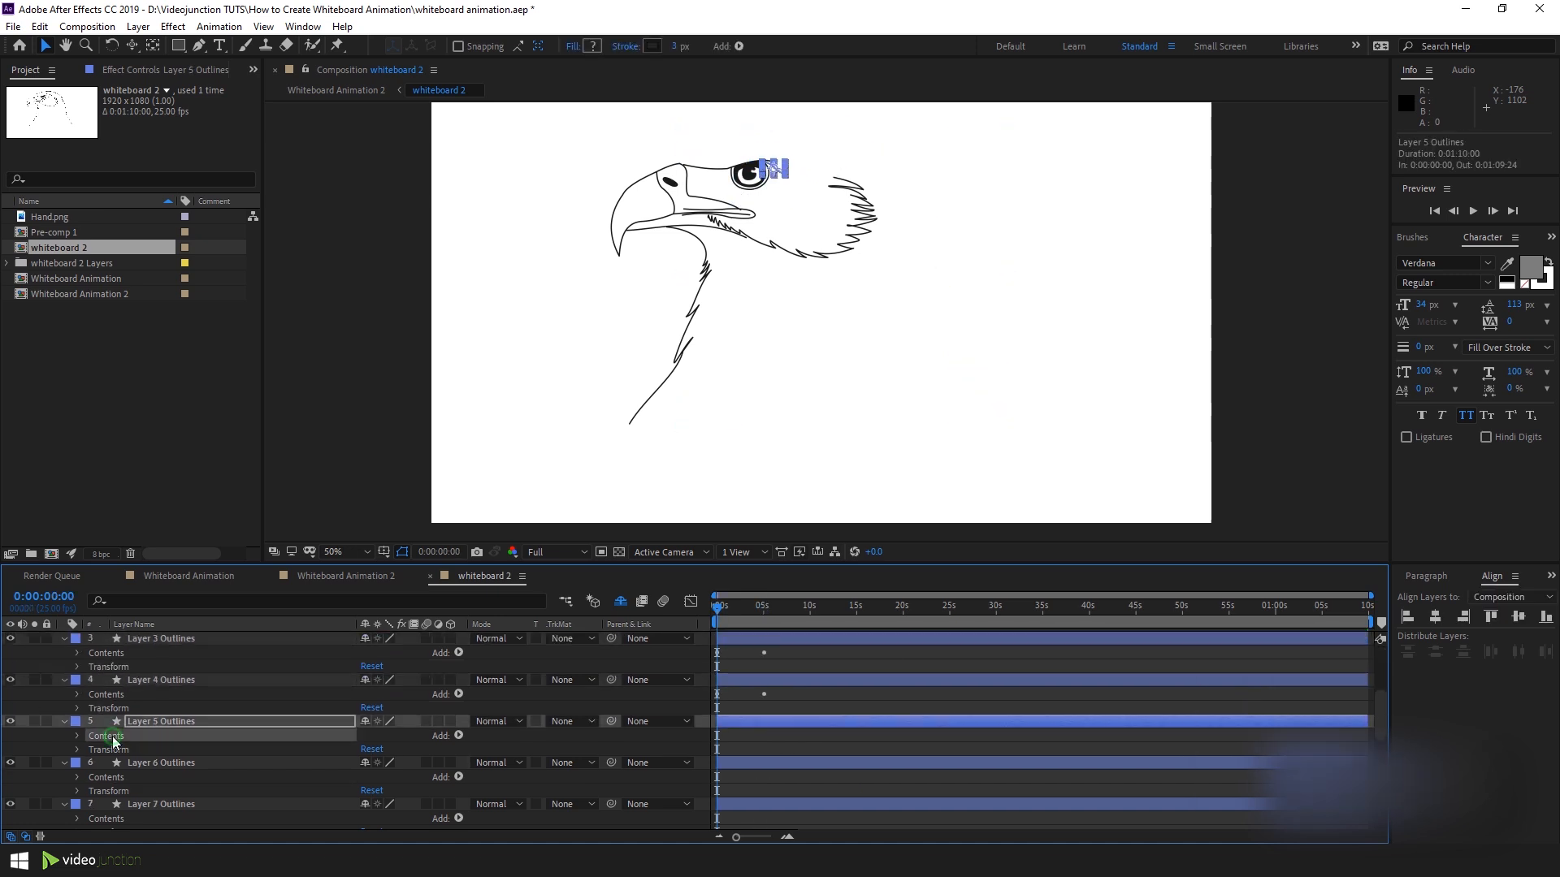
scroll(109, 738, down, 1)
key(ctrl+v)
click(109, 737)
key(ctrl+v)
scroll(114, 778, down, 2)
click(122, 767)
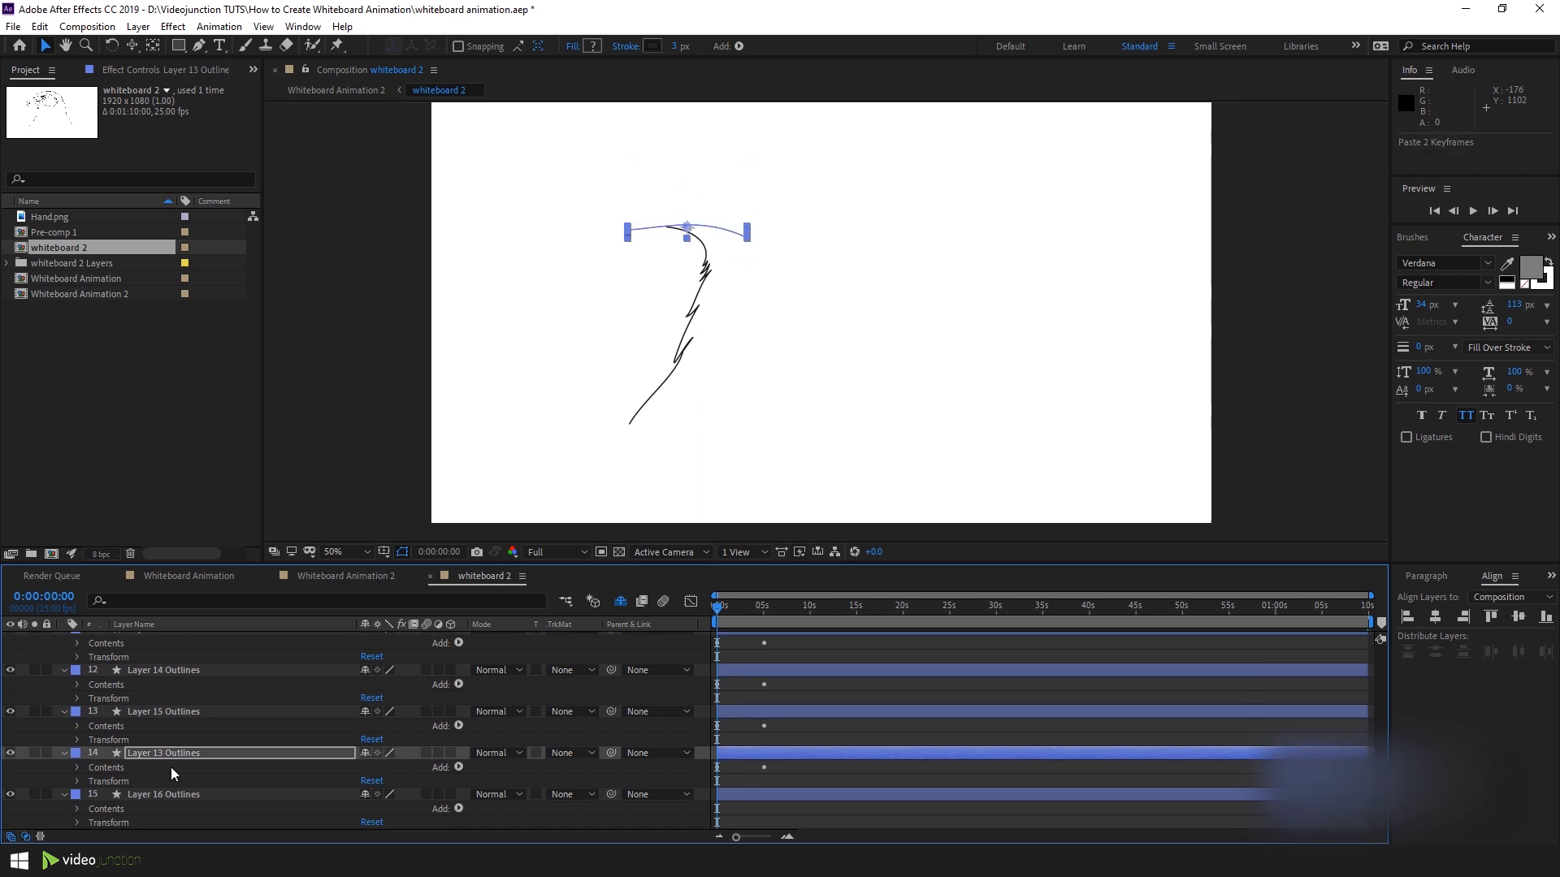
click(122, 809)
key(ctrl+v)
key(space)
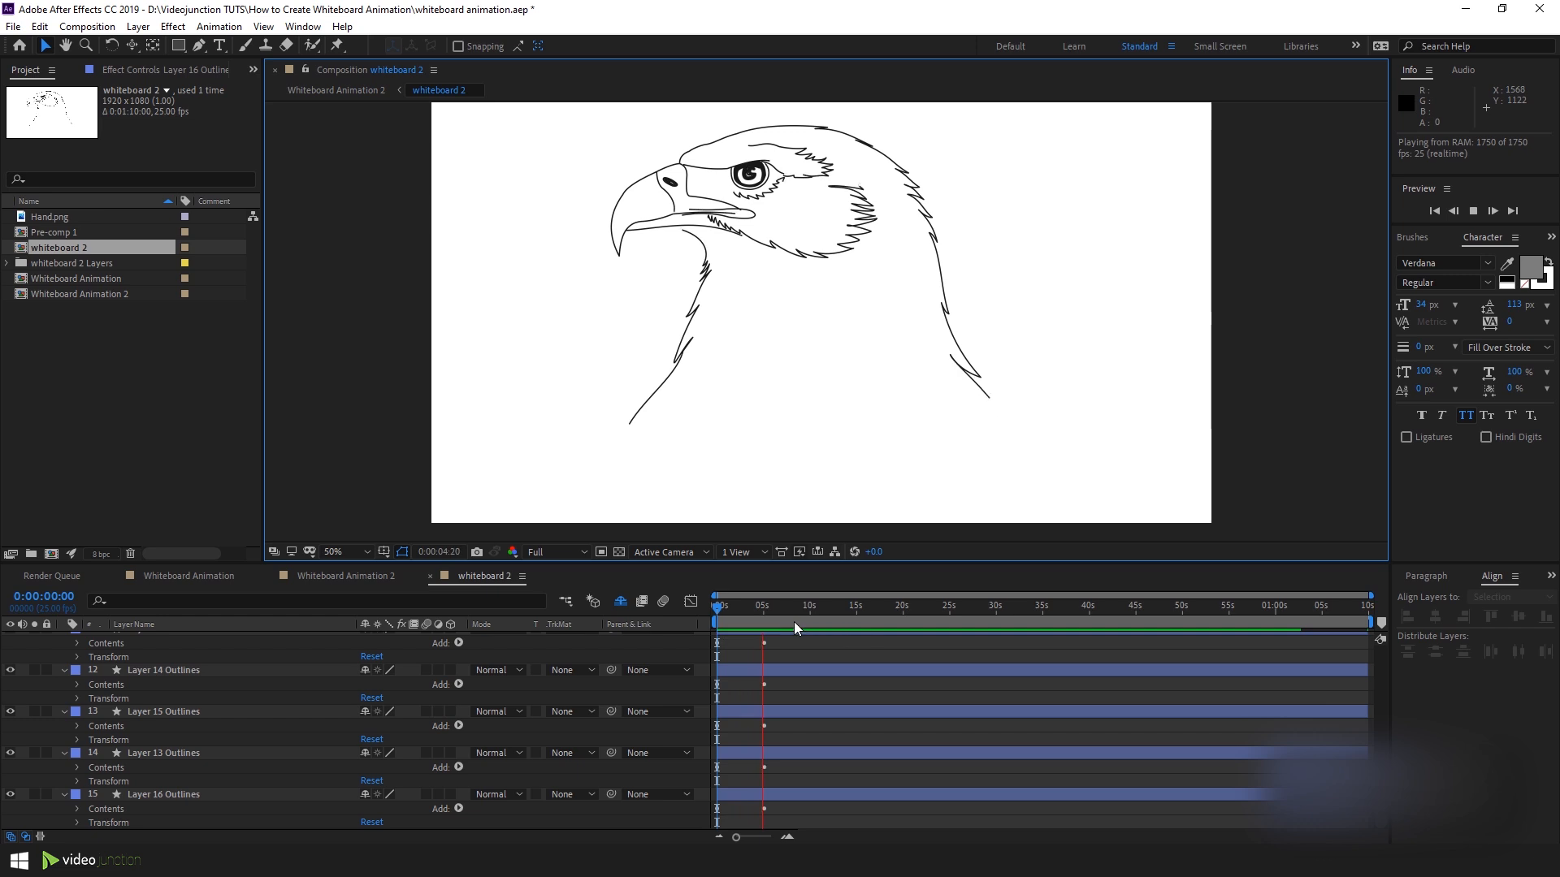
Stop the preview, select all outline layers and show only their keyframed properties.
key(space)
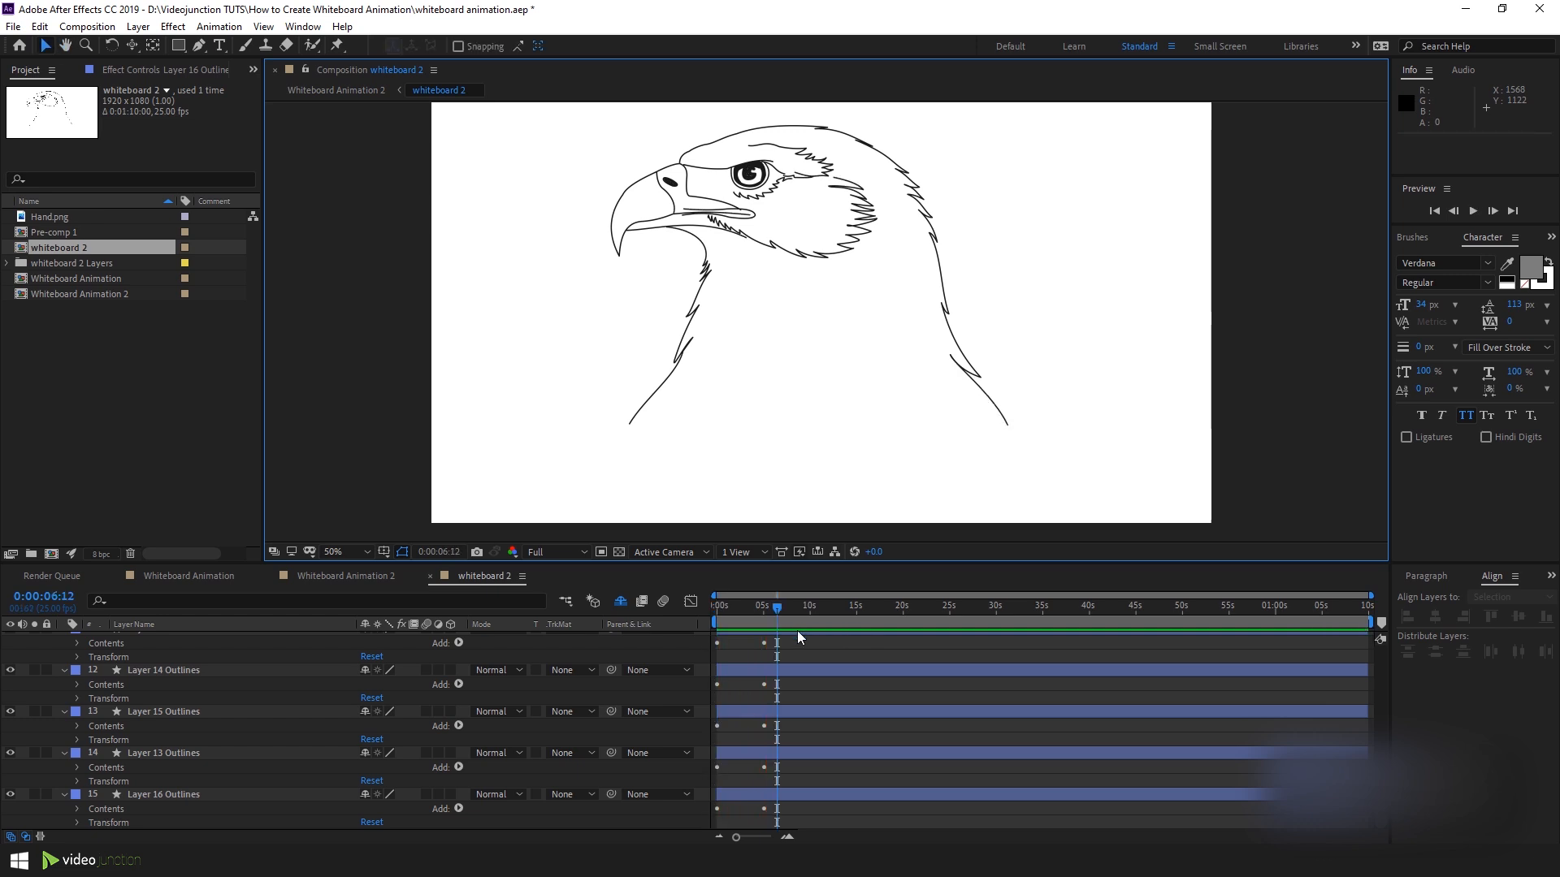
scroll(766, 646, up, 10)
key(ctrl+a)
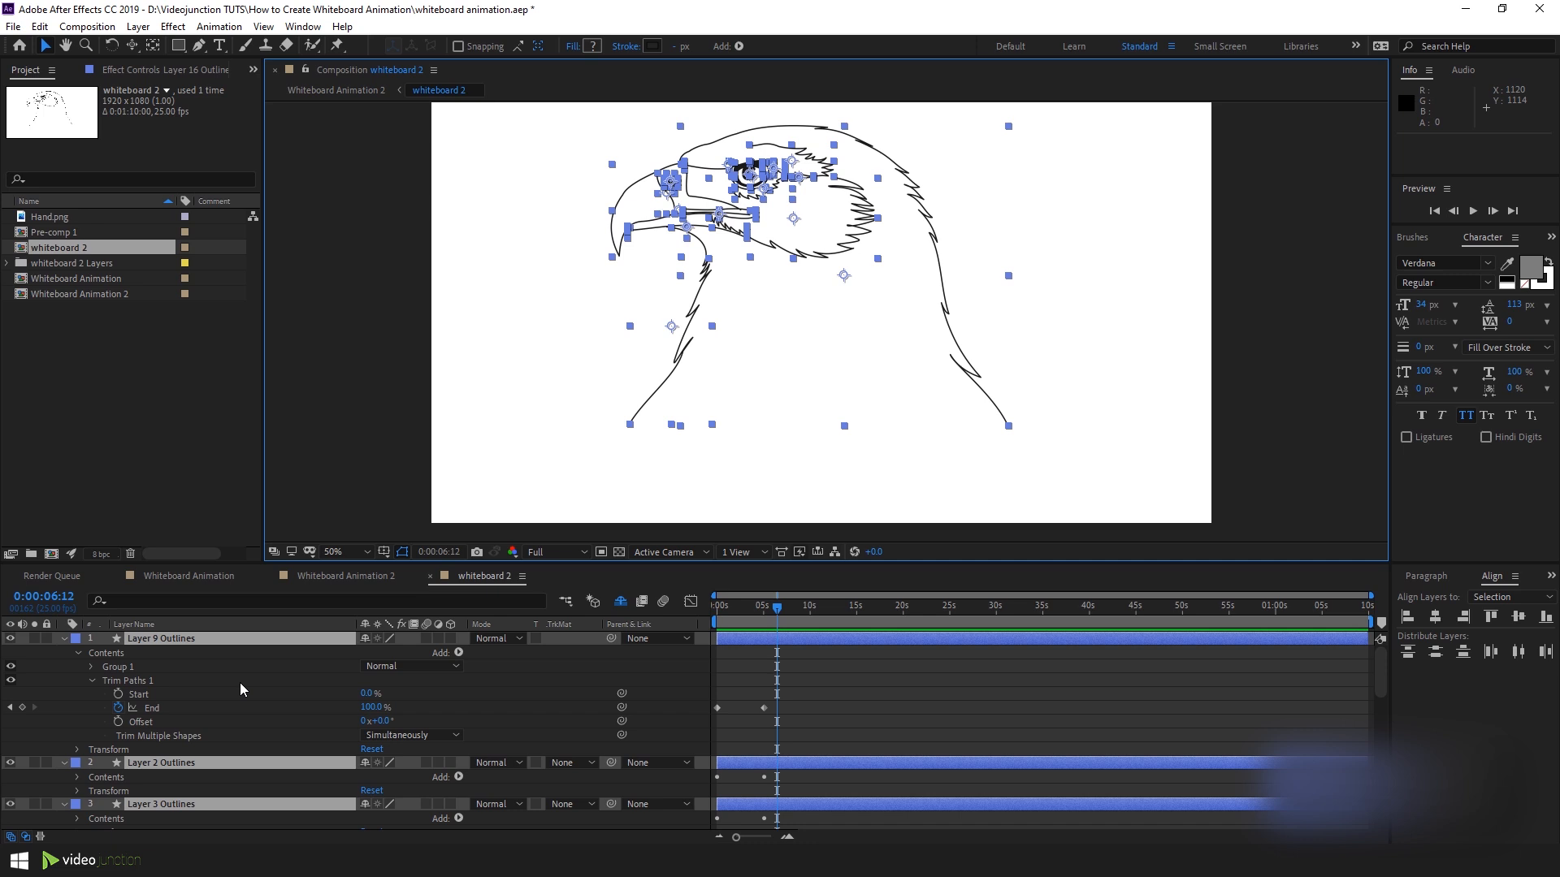
key(u)
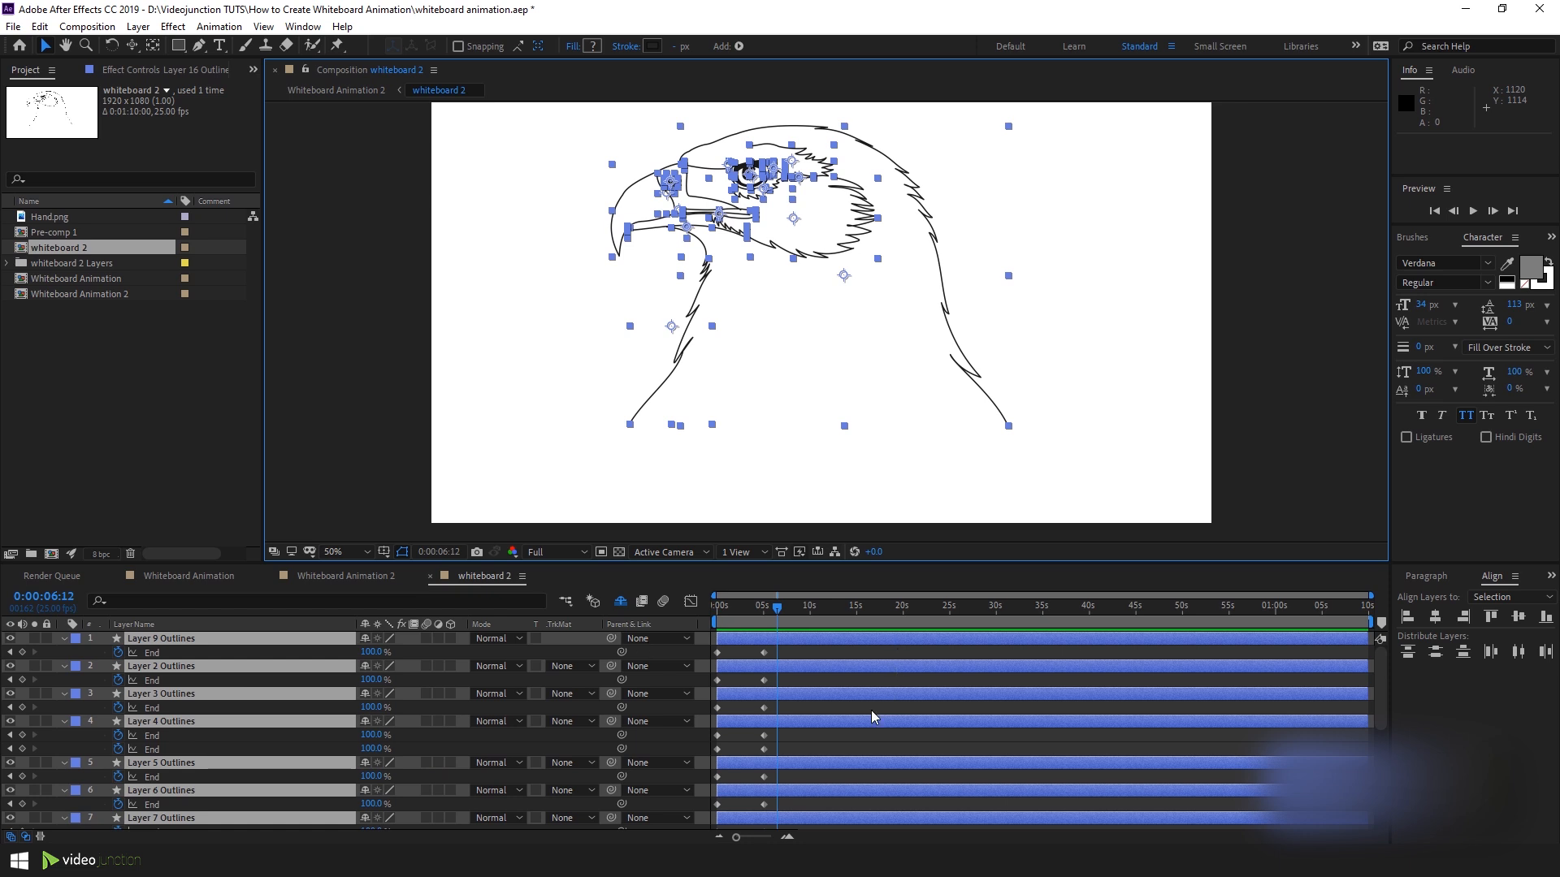
scroll(739, 727, down, 5)
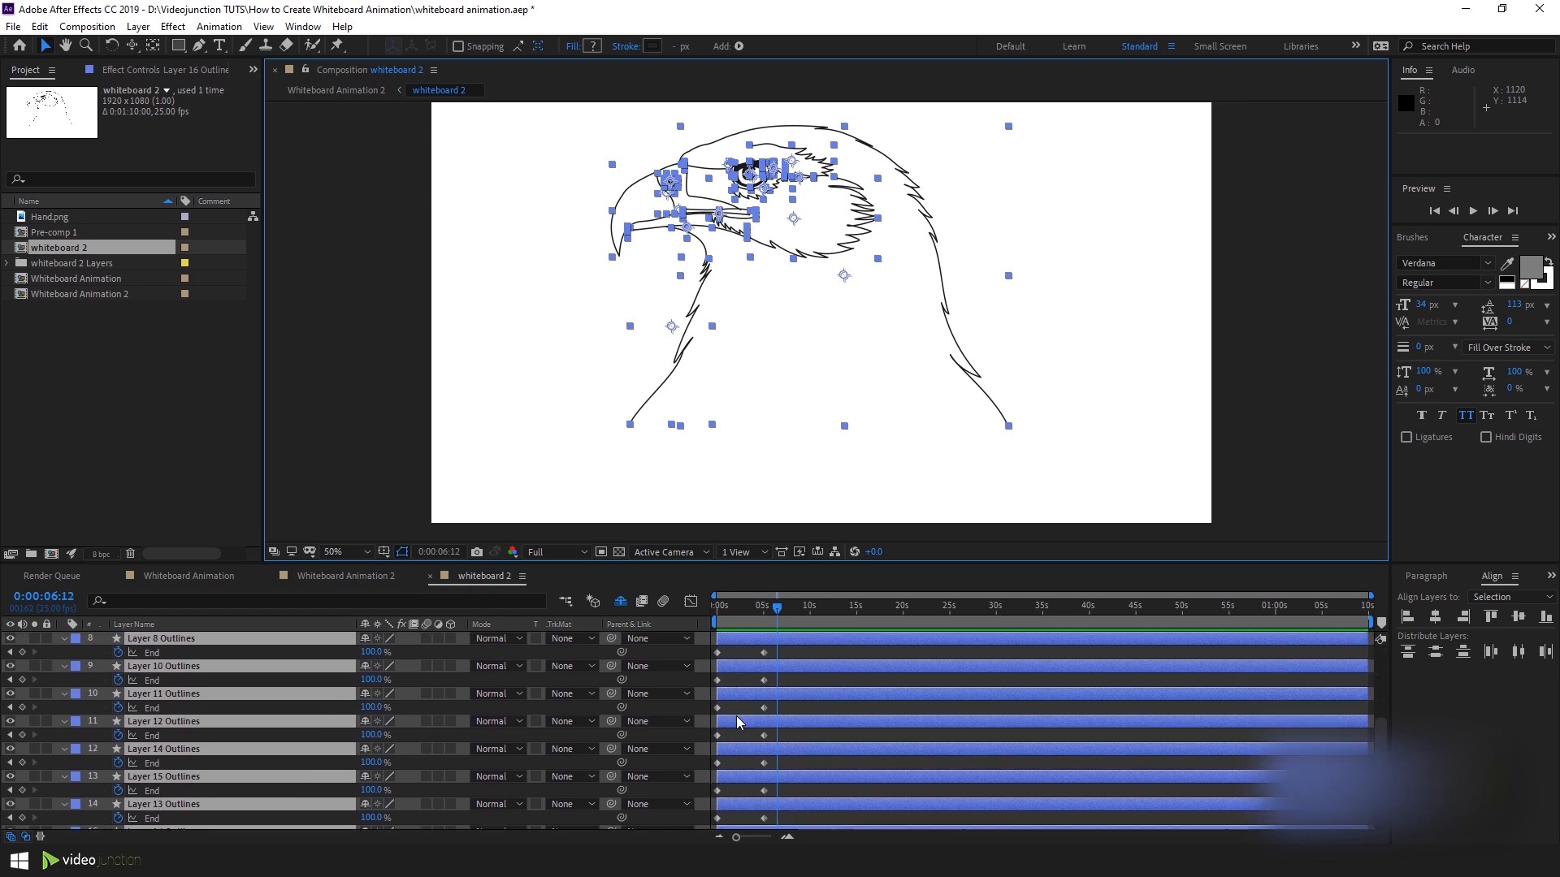
scroll(739, 725, up, 5)
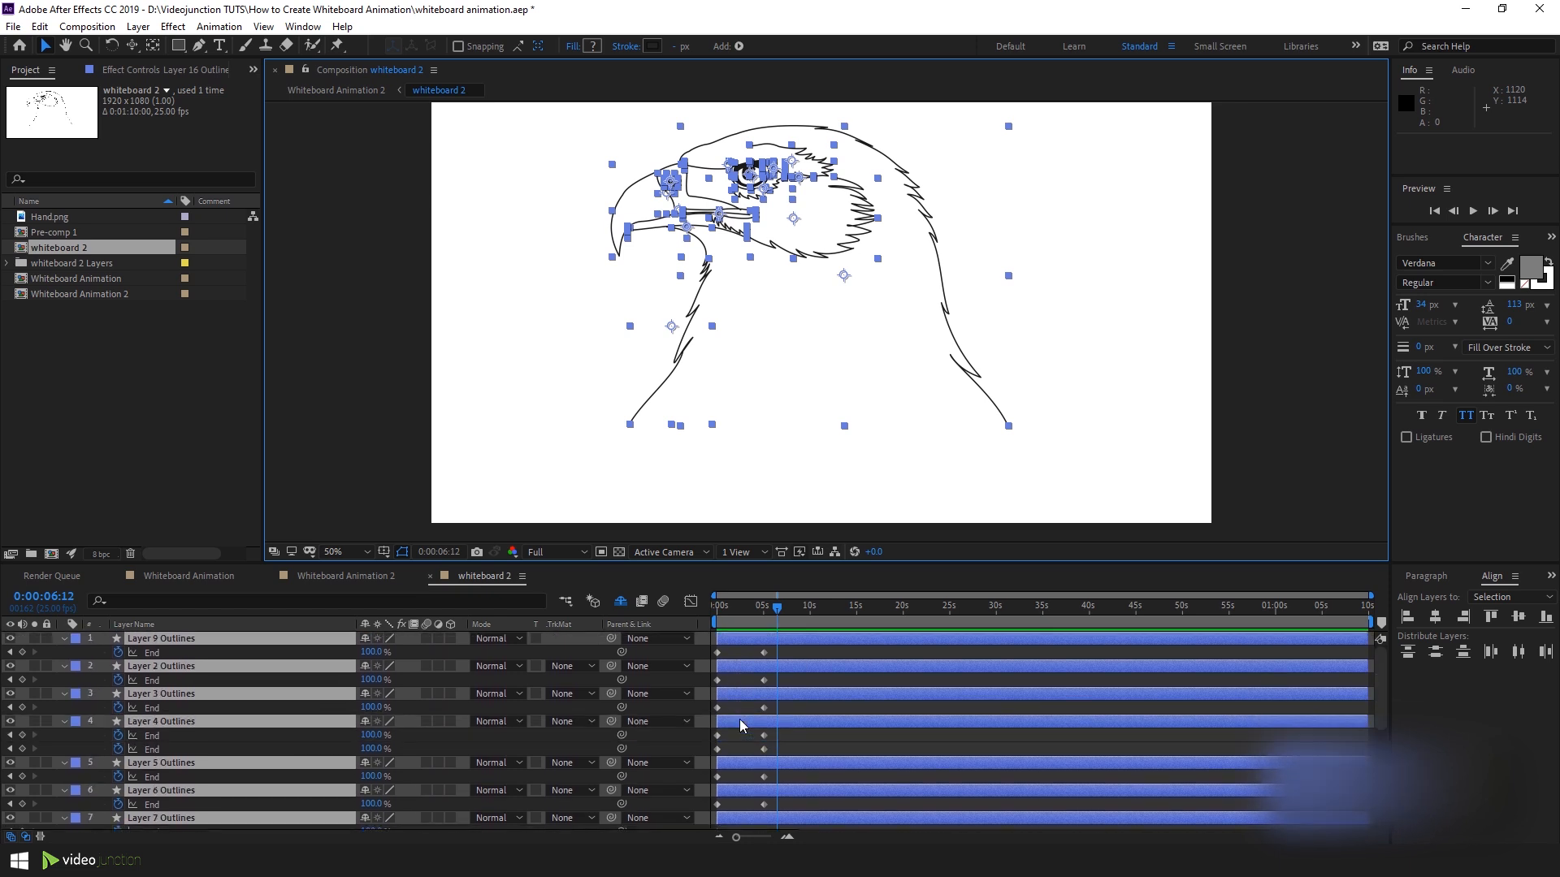
Shift all outline layers except Layer 16 Outlines to start at 0:00:08:20, and preview from the first frame.
scroll(740, 721, down, 5)
click(800, 783)
scroll(804, 732, up, 5)
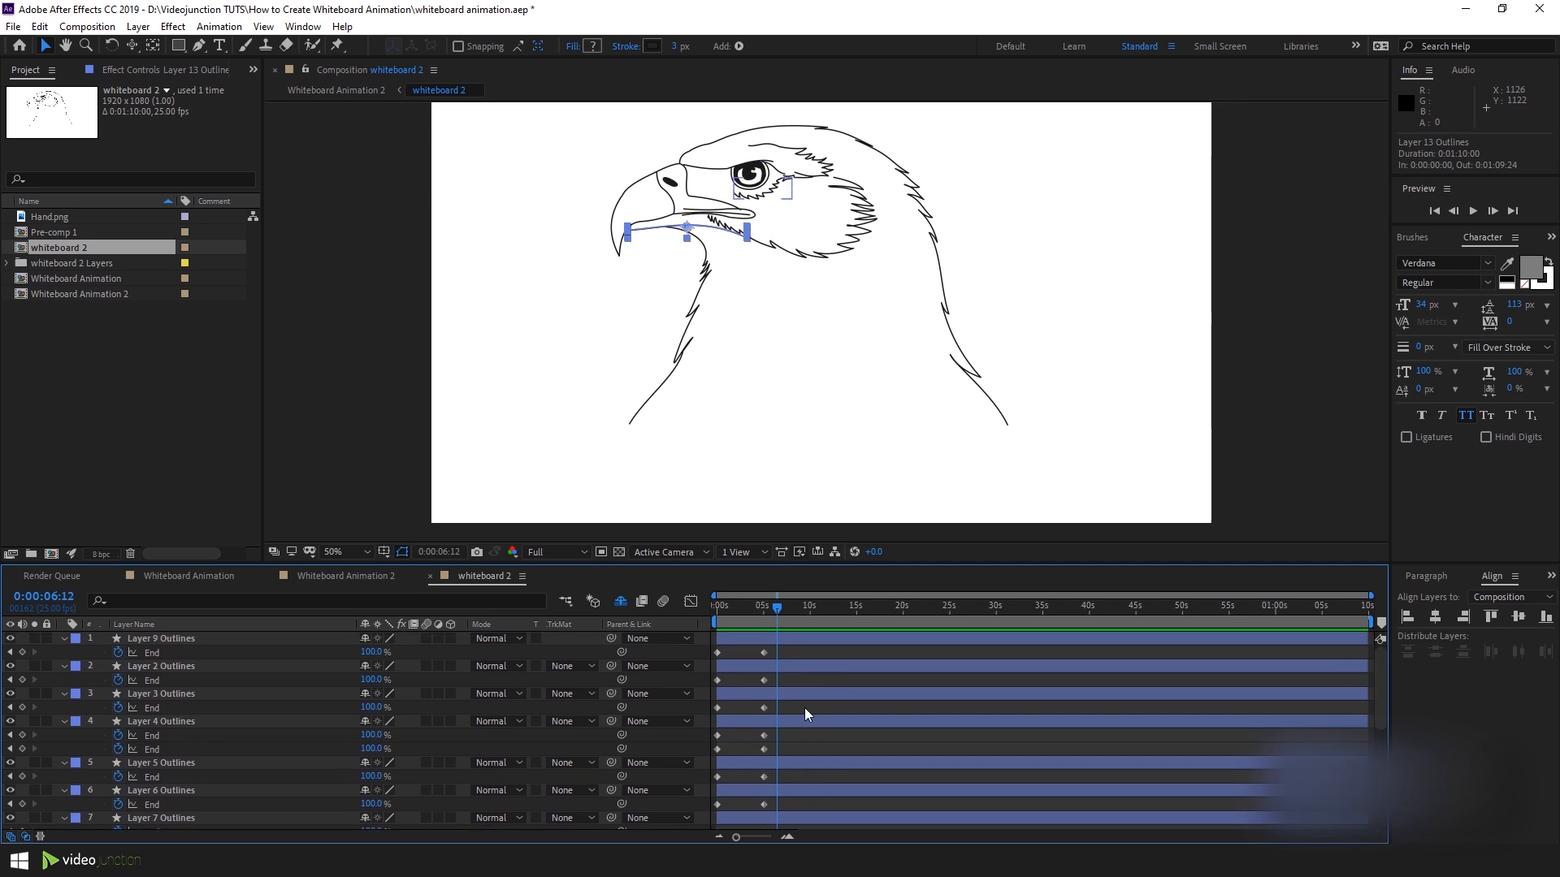
shift+click(798, 643)
drag(801, 648, 881, 648)
click(802, 690)
scroll(780, 658, down, 5)
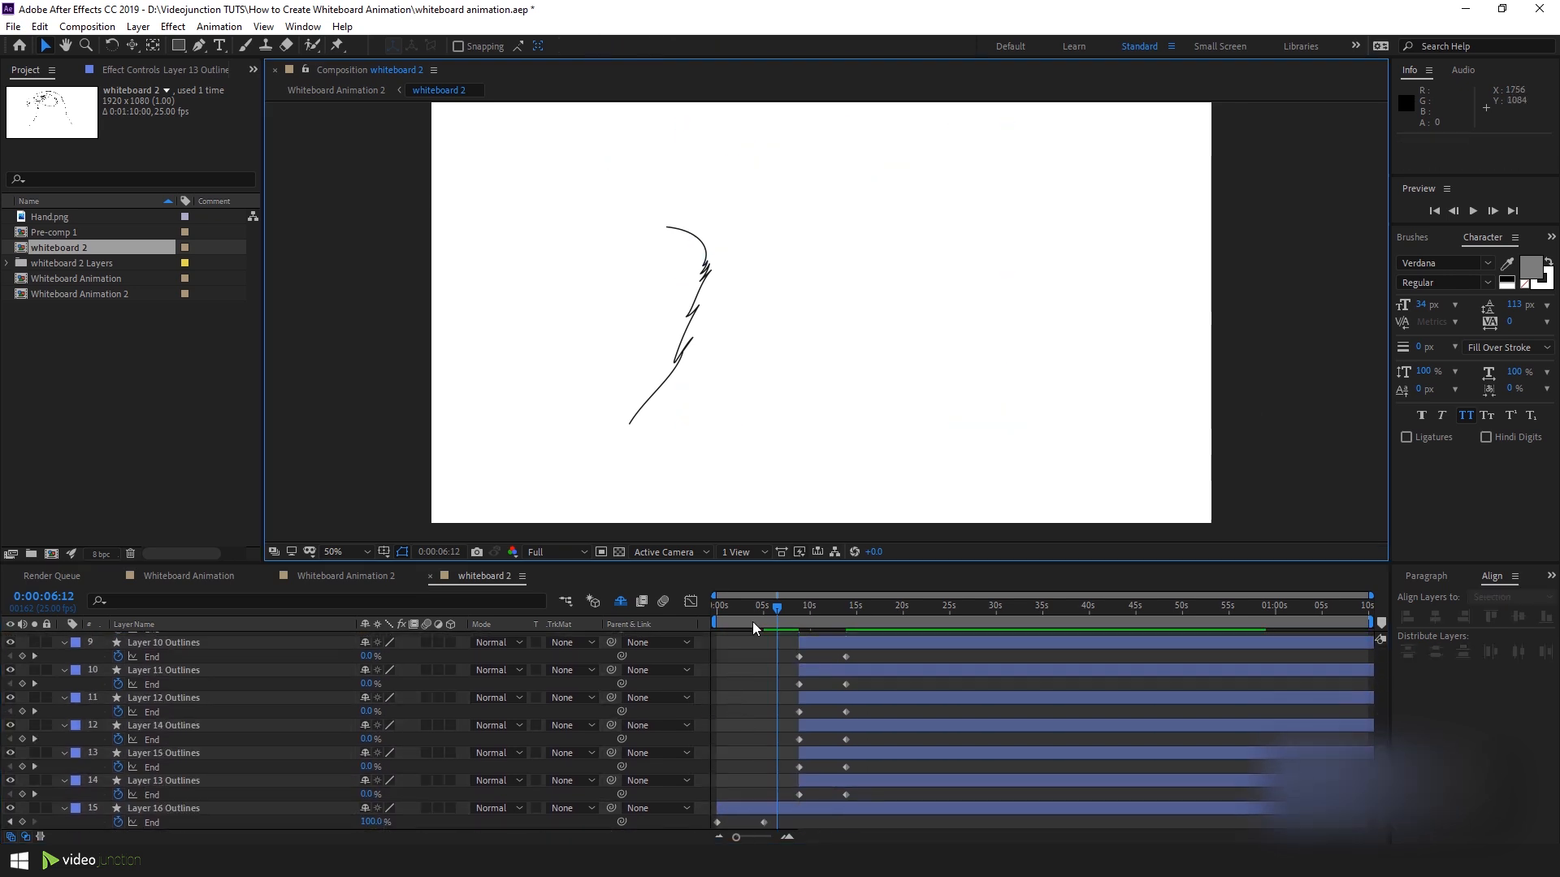
drag(777, 606, 703, 618)
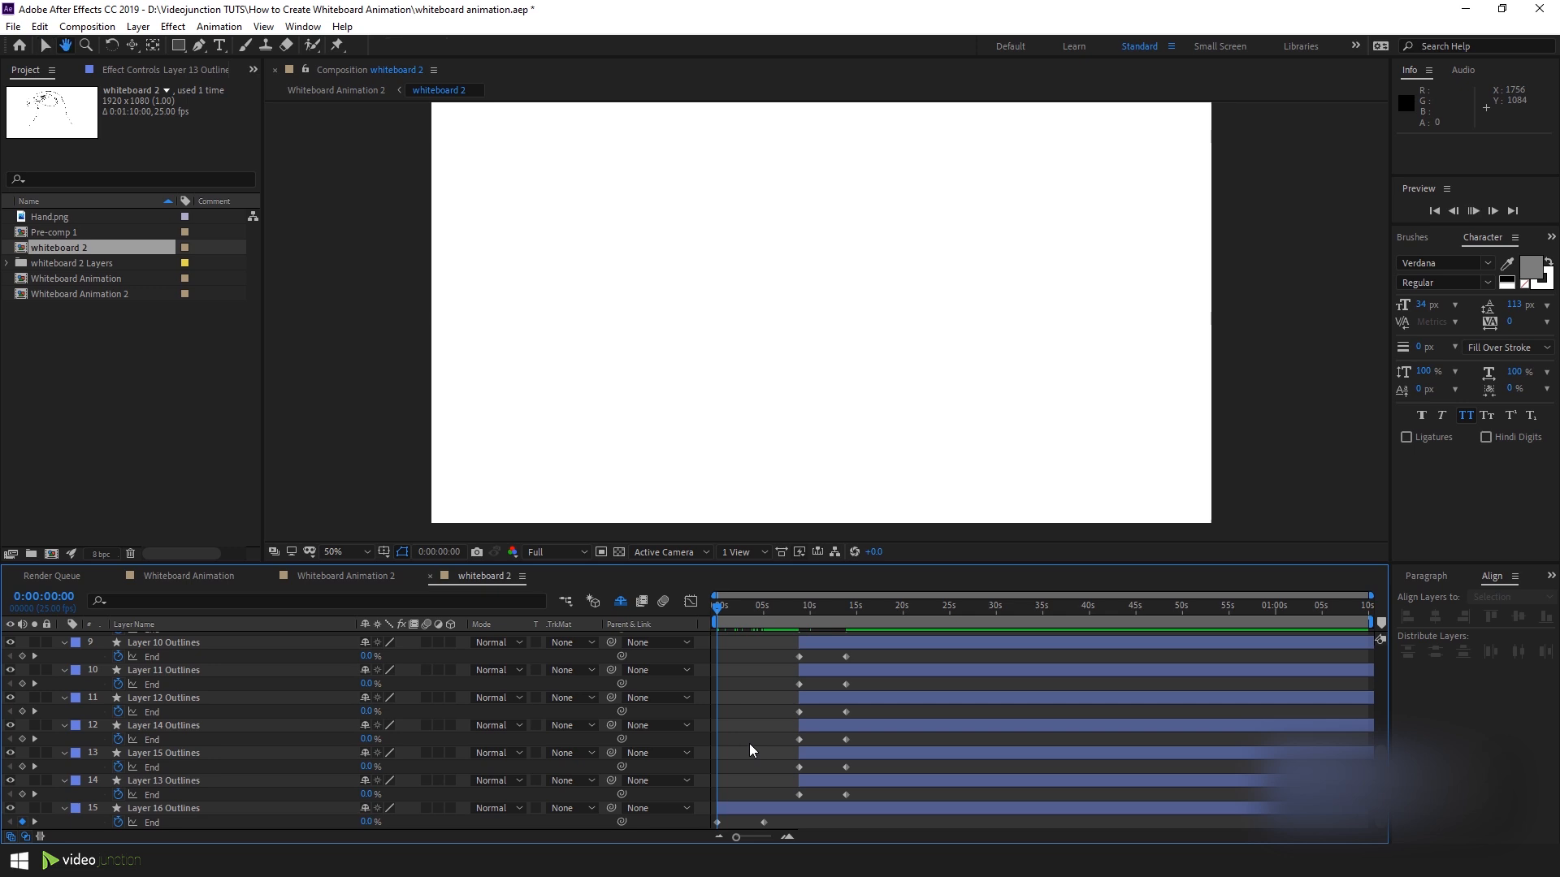
key(space)
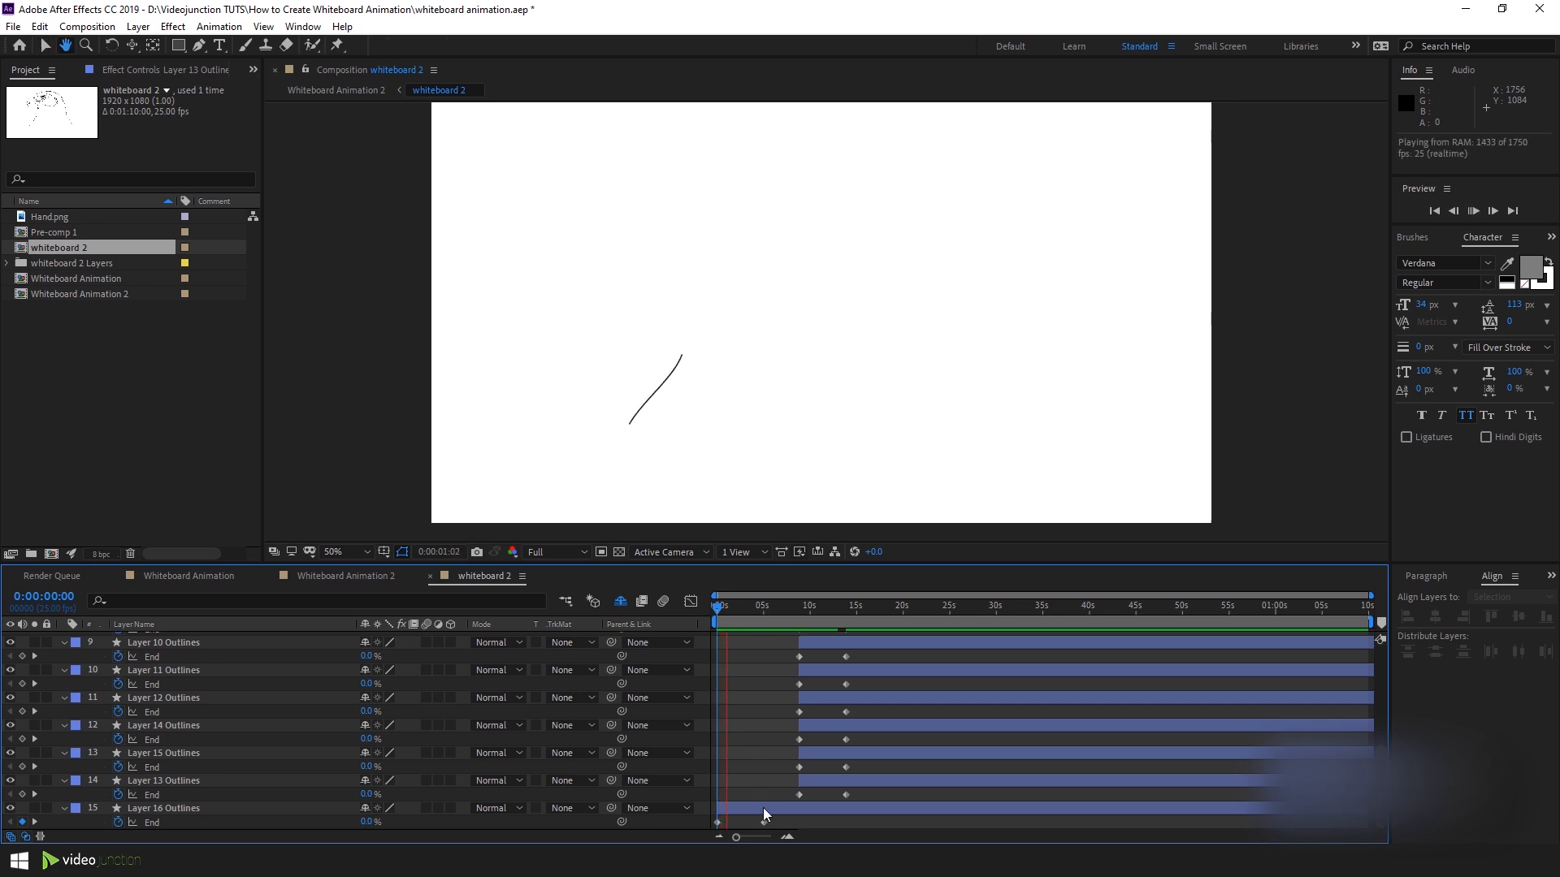
Move the last Trim Paths End keyframe of Layer 16 Outlines to 0:00:00:16 and preview the faster stroke.
click(763, 822)
drag(760, 822, 730, 822)
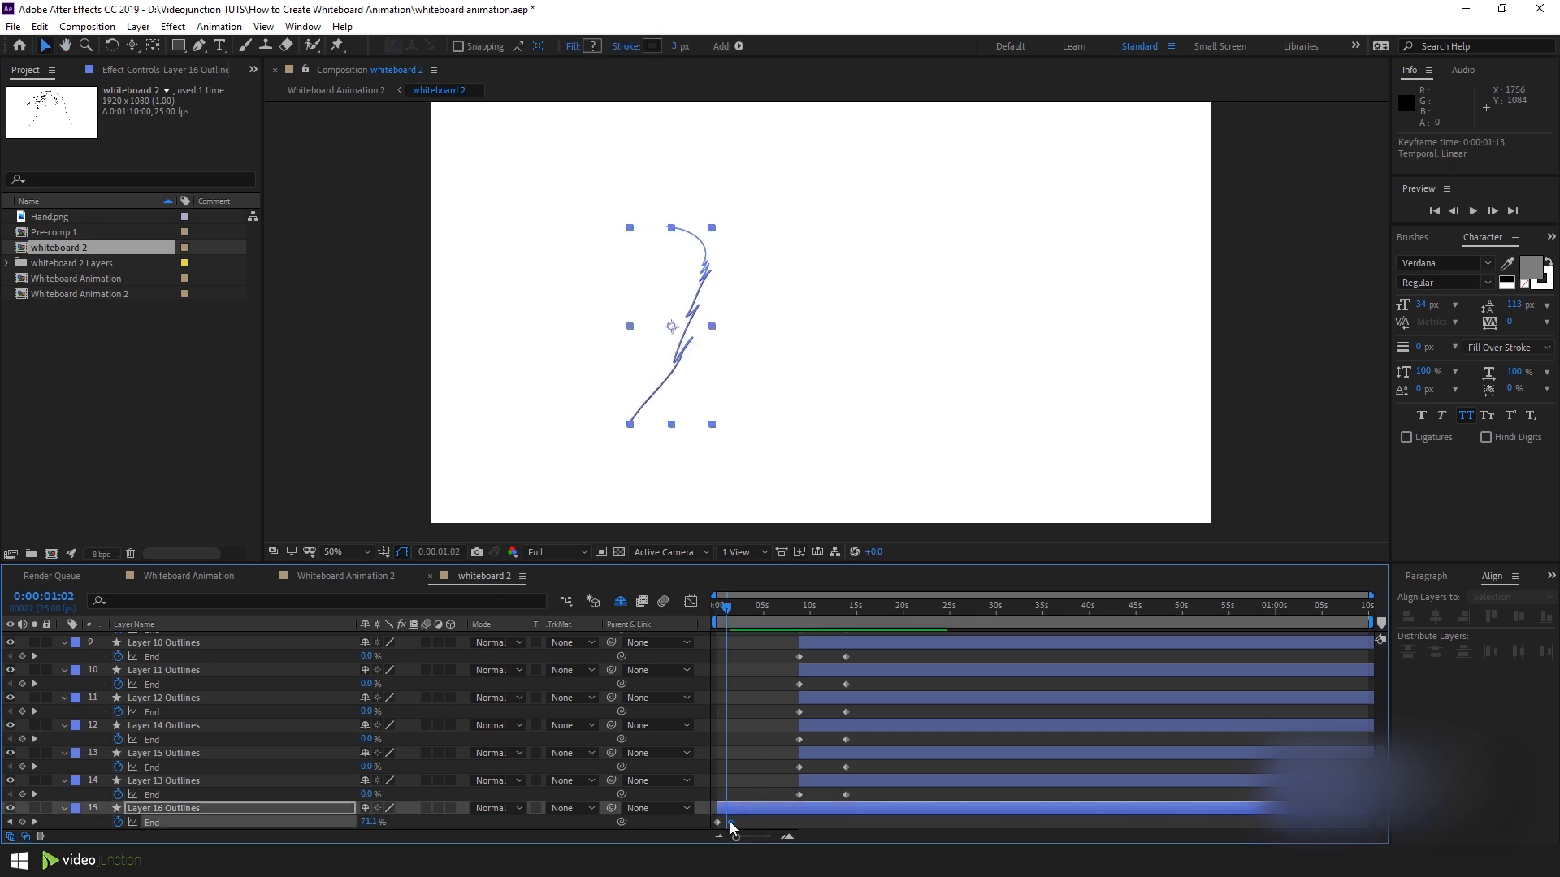
key(space)
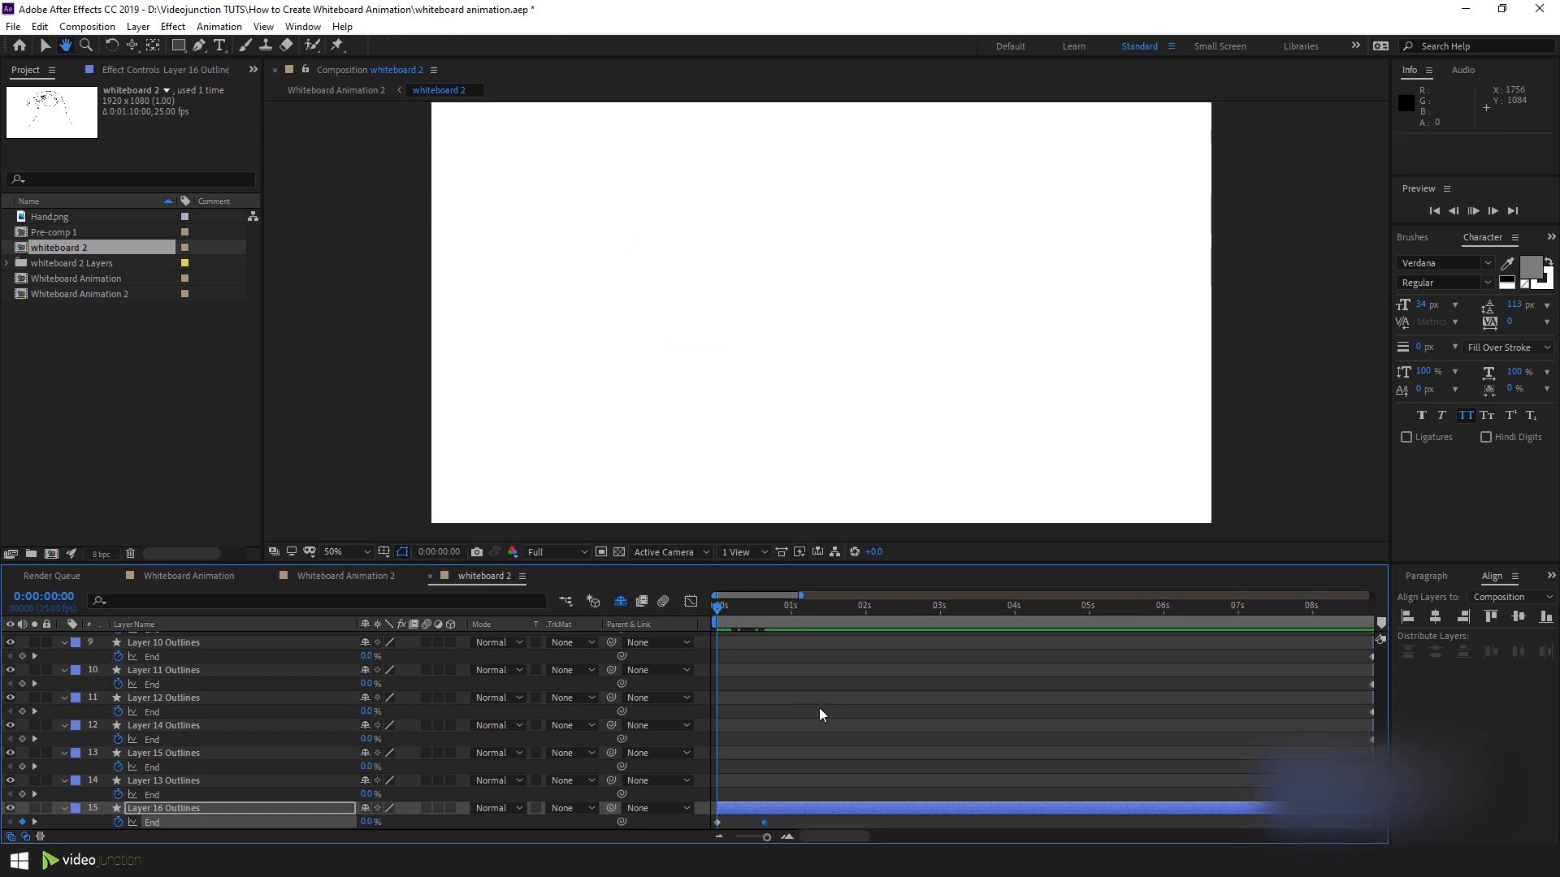
key(space)
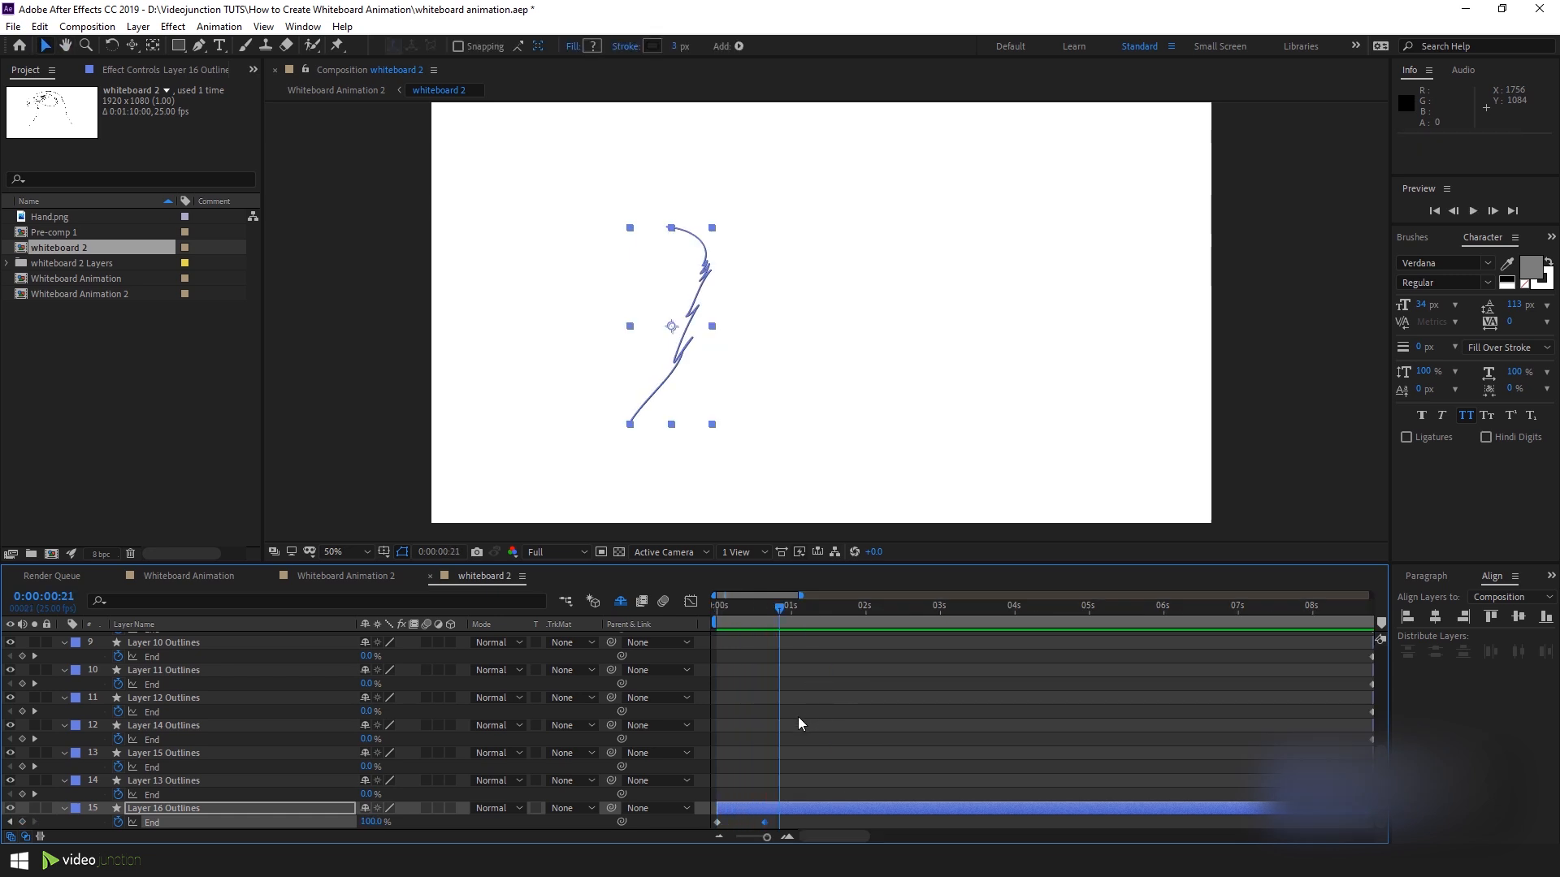
Add Hand.png above all layers and move its anchor point to the pen tip.
click(175, 401)
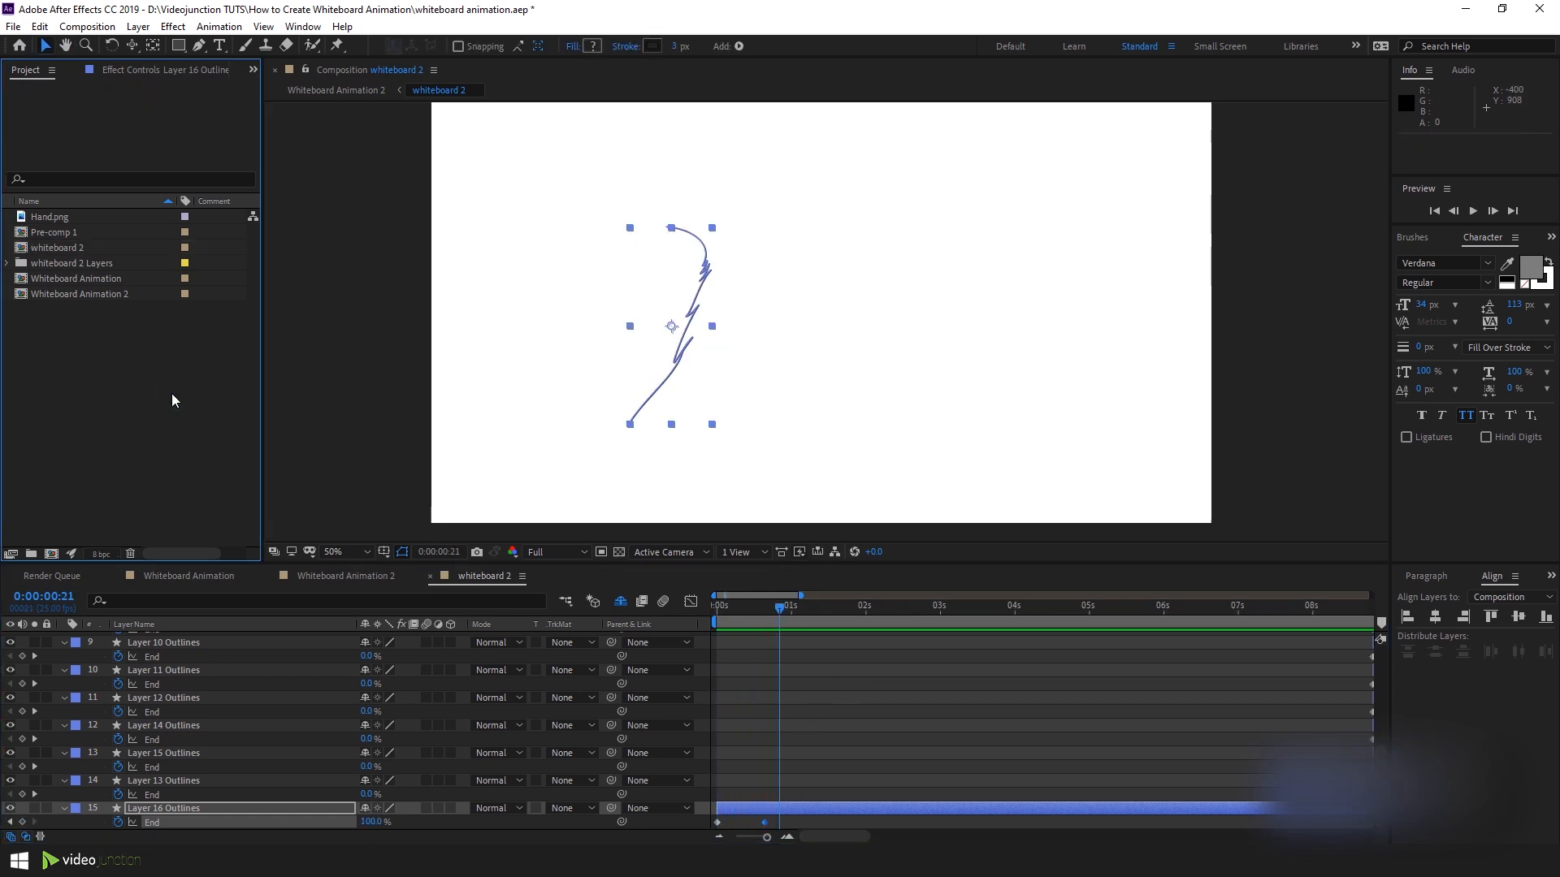
drag(62, 219, 206, 640)
scroll(796, 265, down, 4)
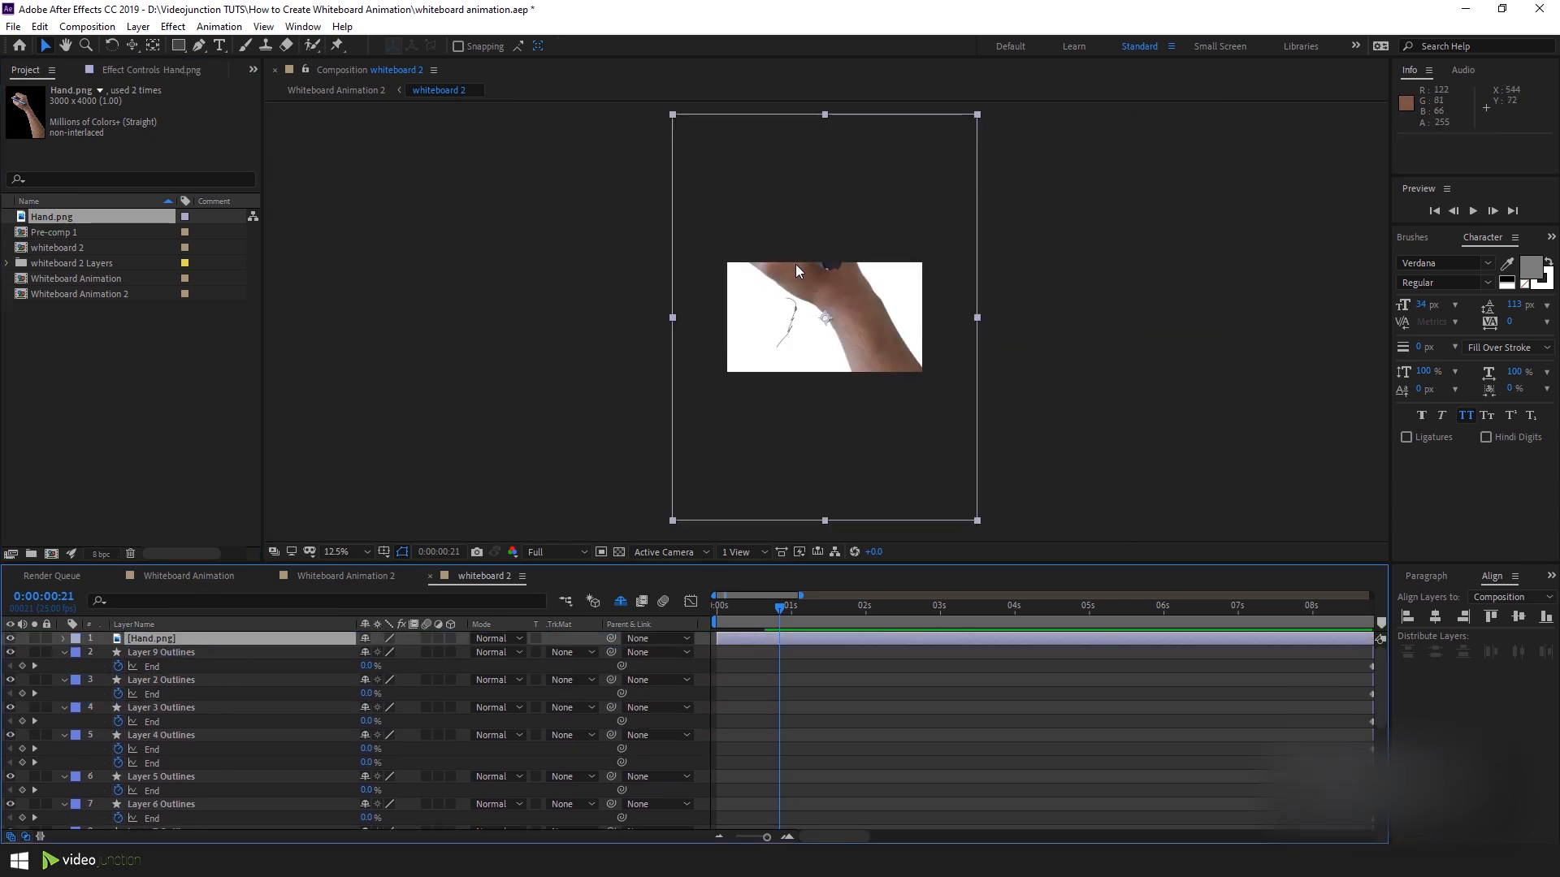
scroll(796, 265, up, 2)
drag(796, 245, 918, 374)
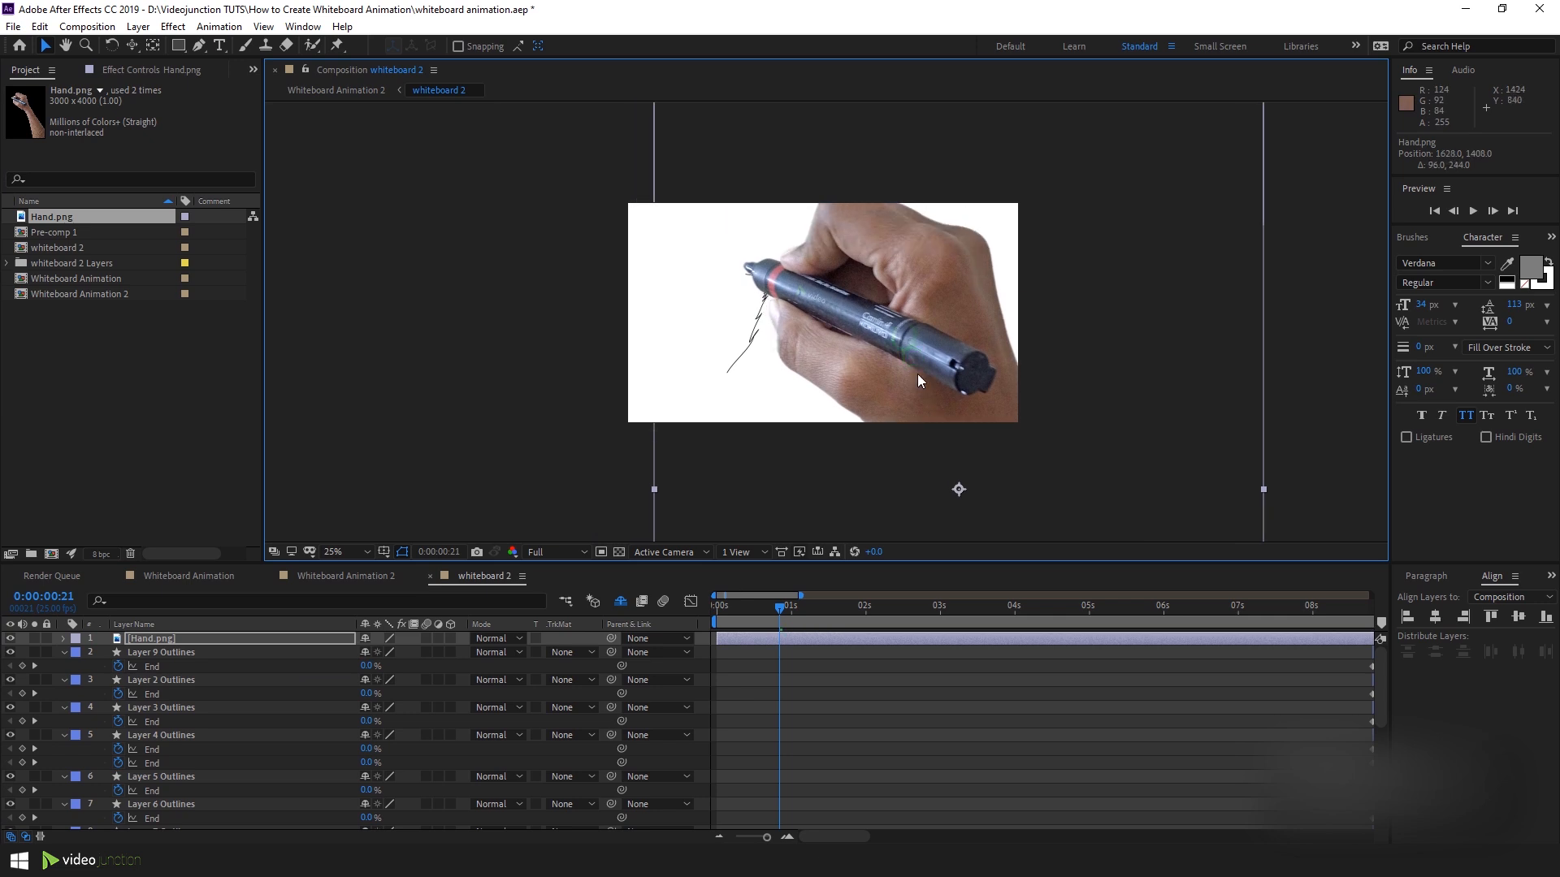
click(152, 50)
drag(958, 489, 745, 267)
Scale Hand.png to 45% and place its pen tip at the lower end of the neck line, at 486, 833.
key(s)
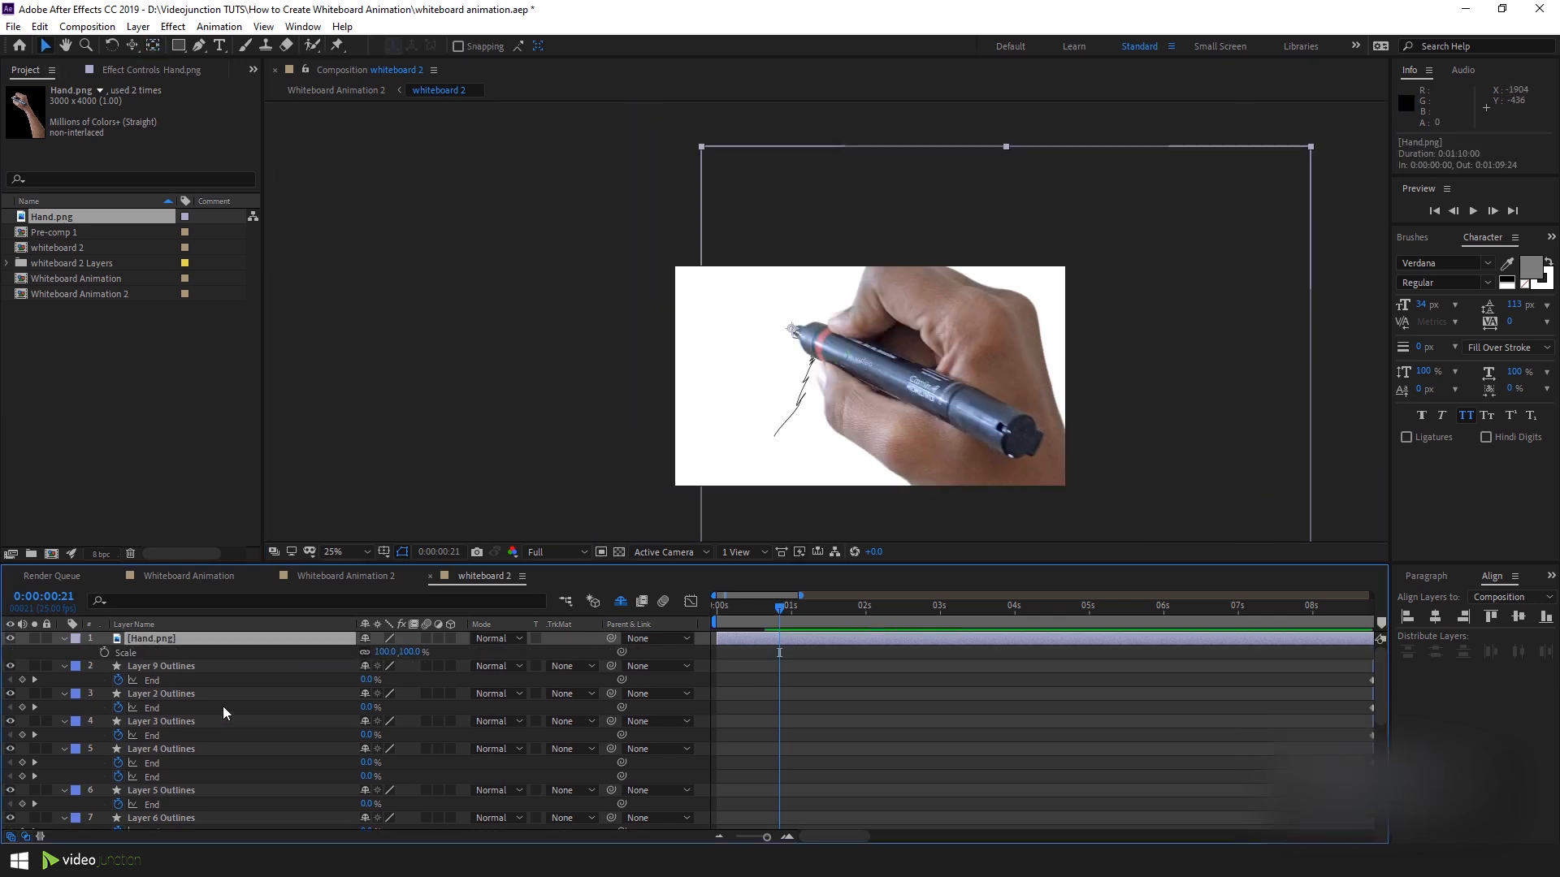
drag(390, 652, 345, 652)
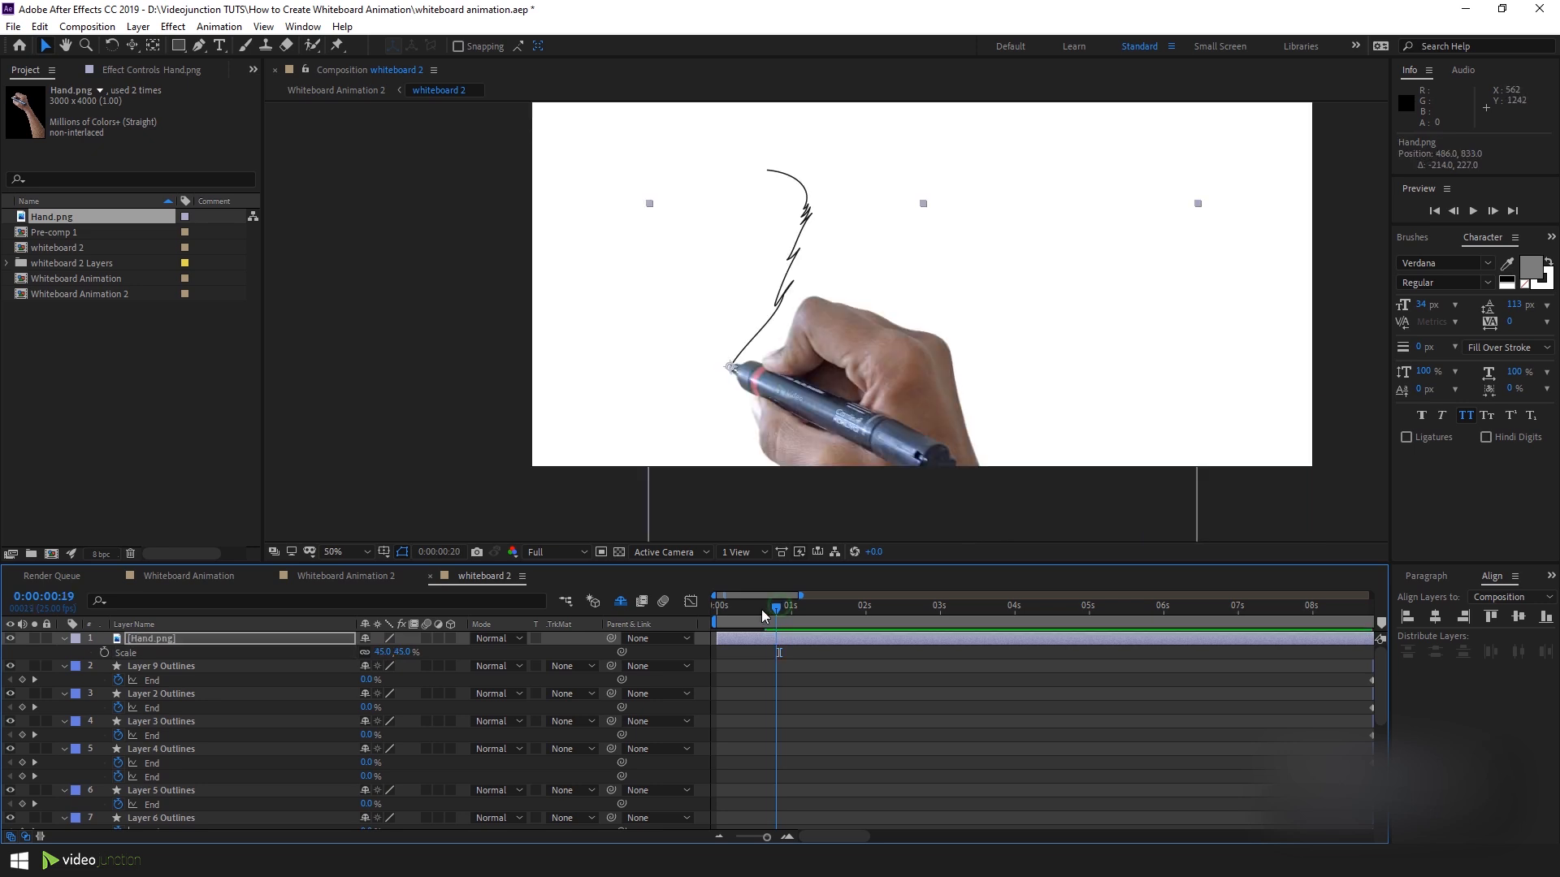
drag(762, 609, 699, 622)
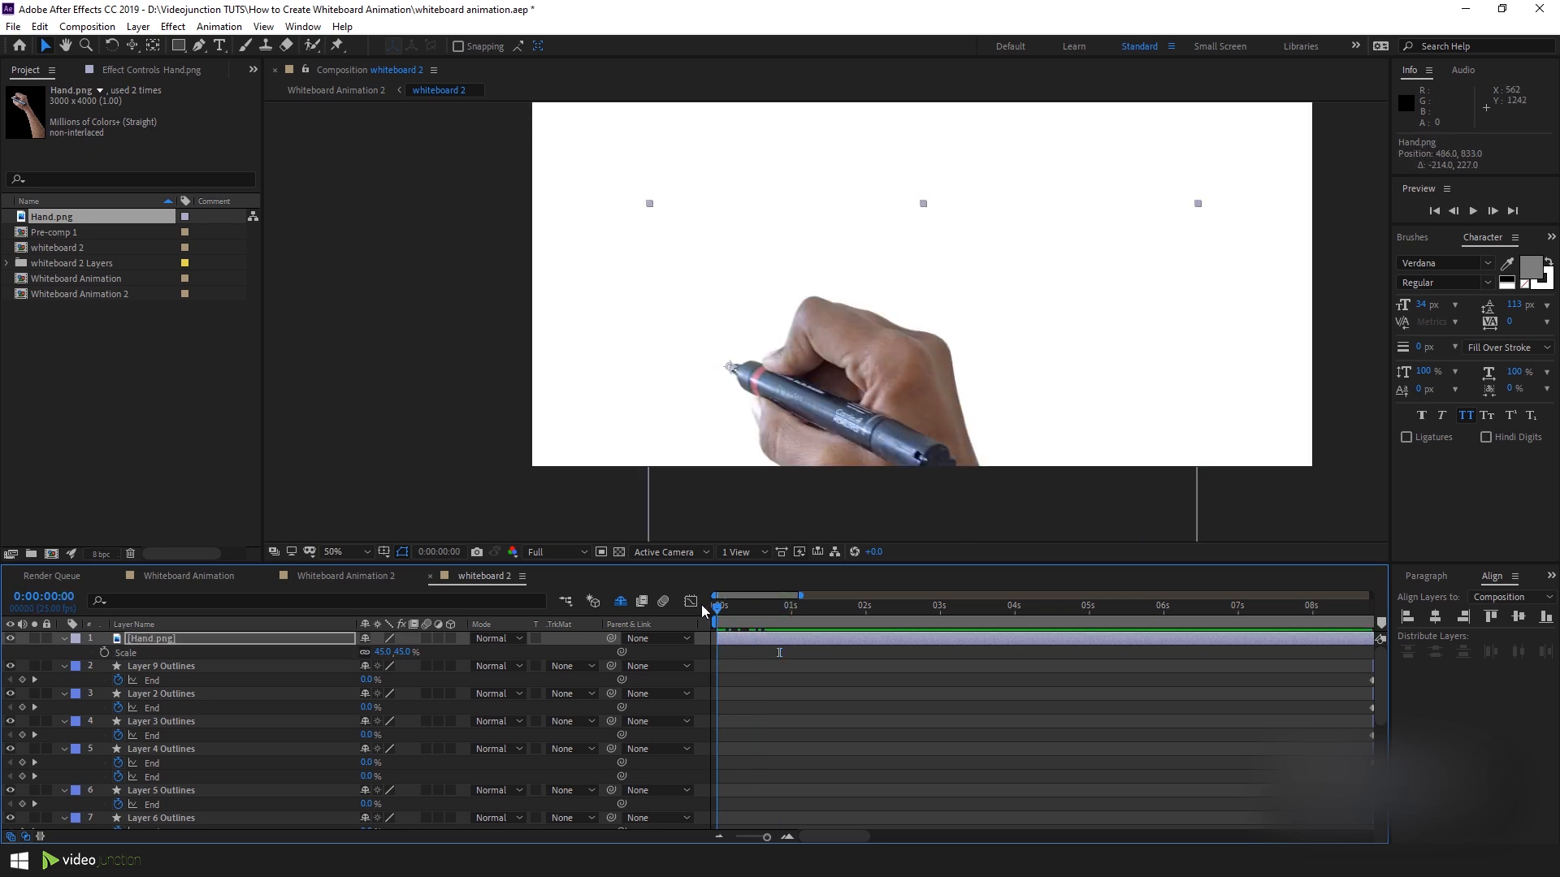
Copy the path of Layer 16 Outlines and paste it into the Position of Hand.png at the first frame.
scroll(252, 723, down, 6)
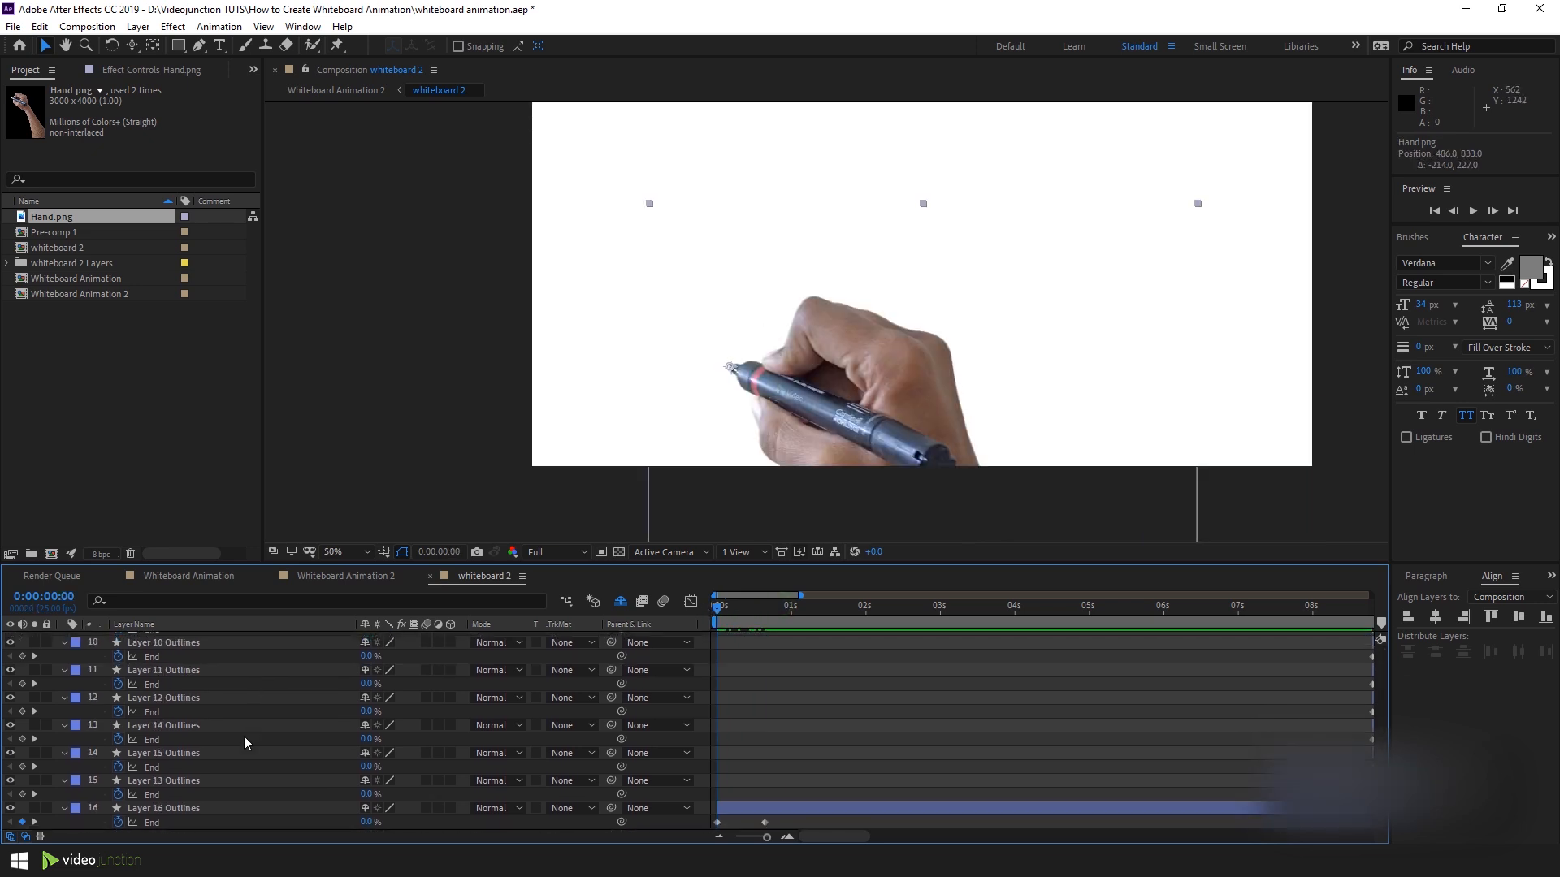
click(162, 808)
click(65, 808)
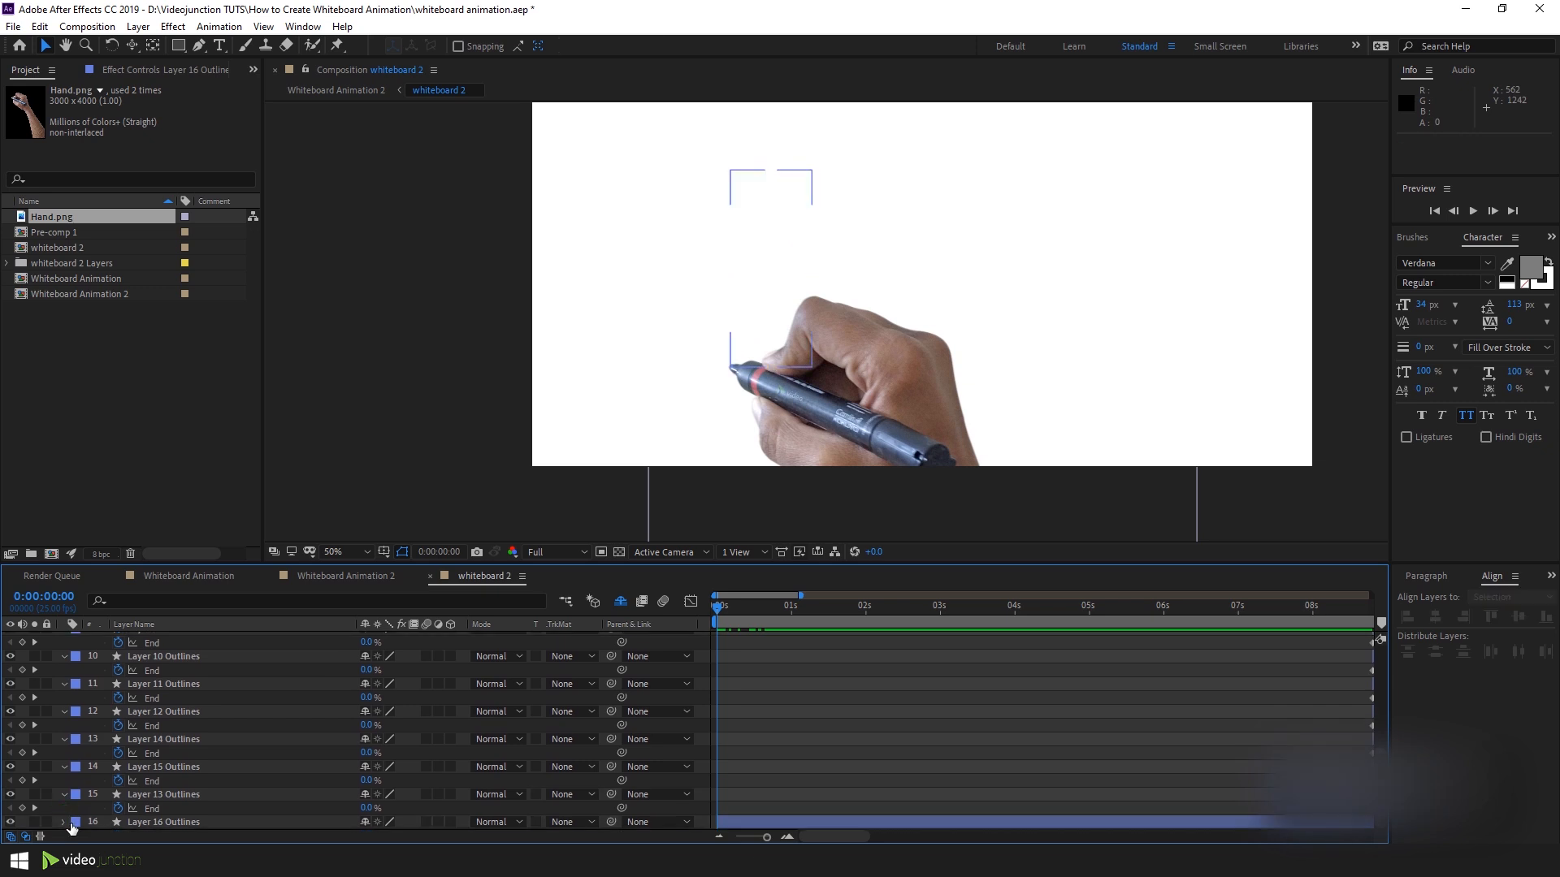
click(64, 821)
click(91, 740)
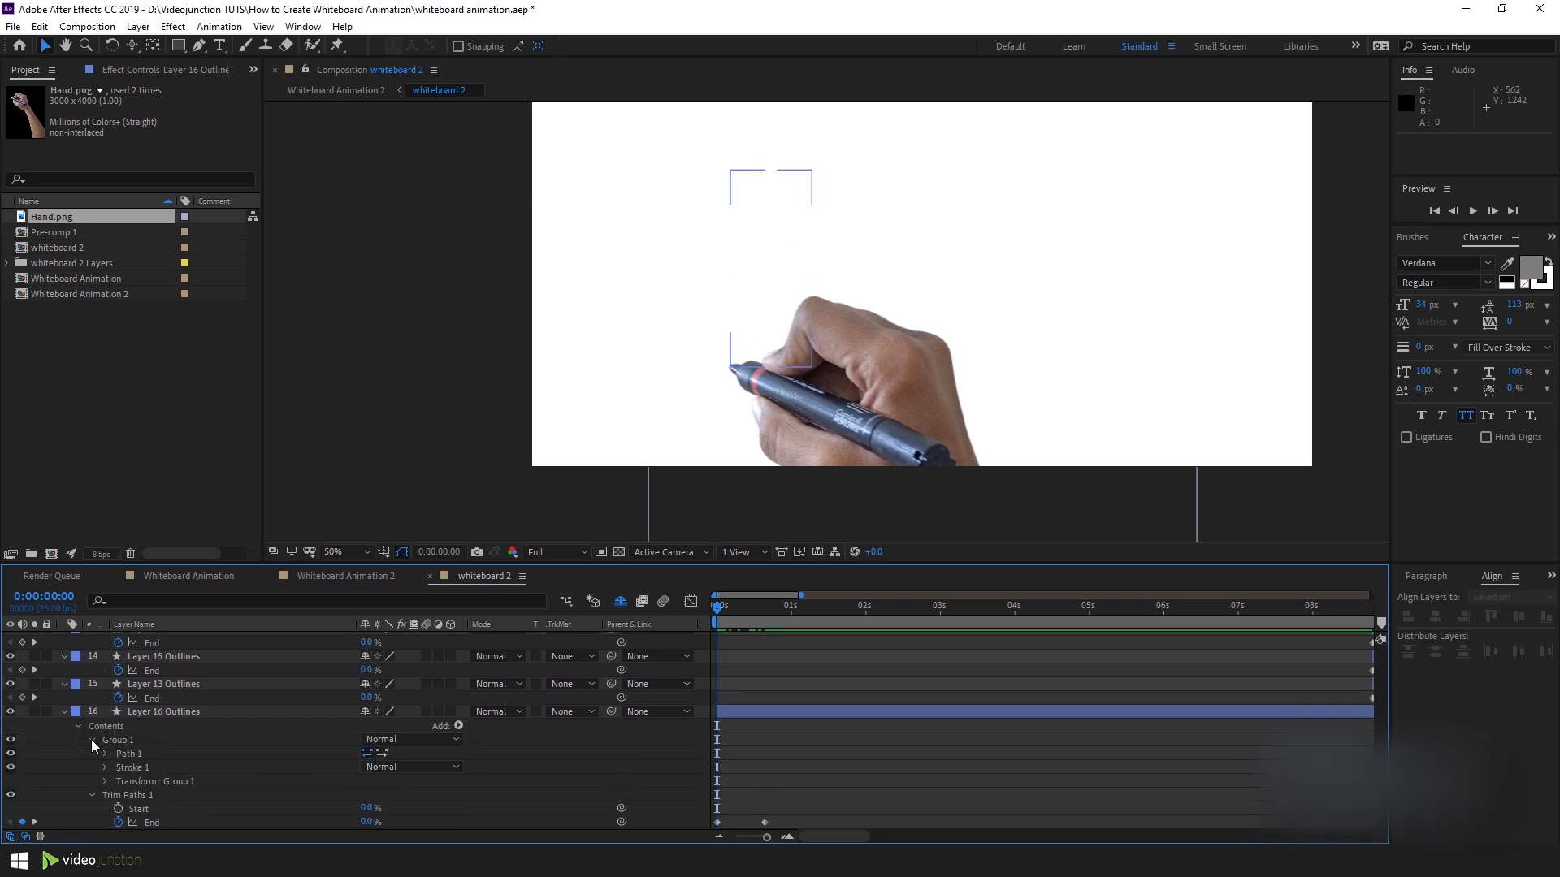
click(149, 767)
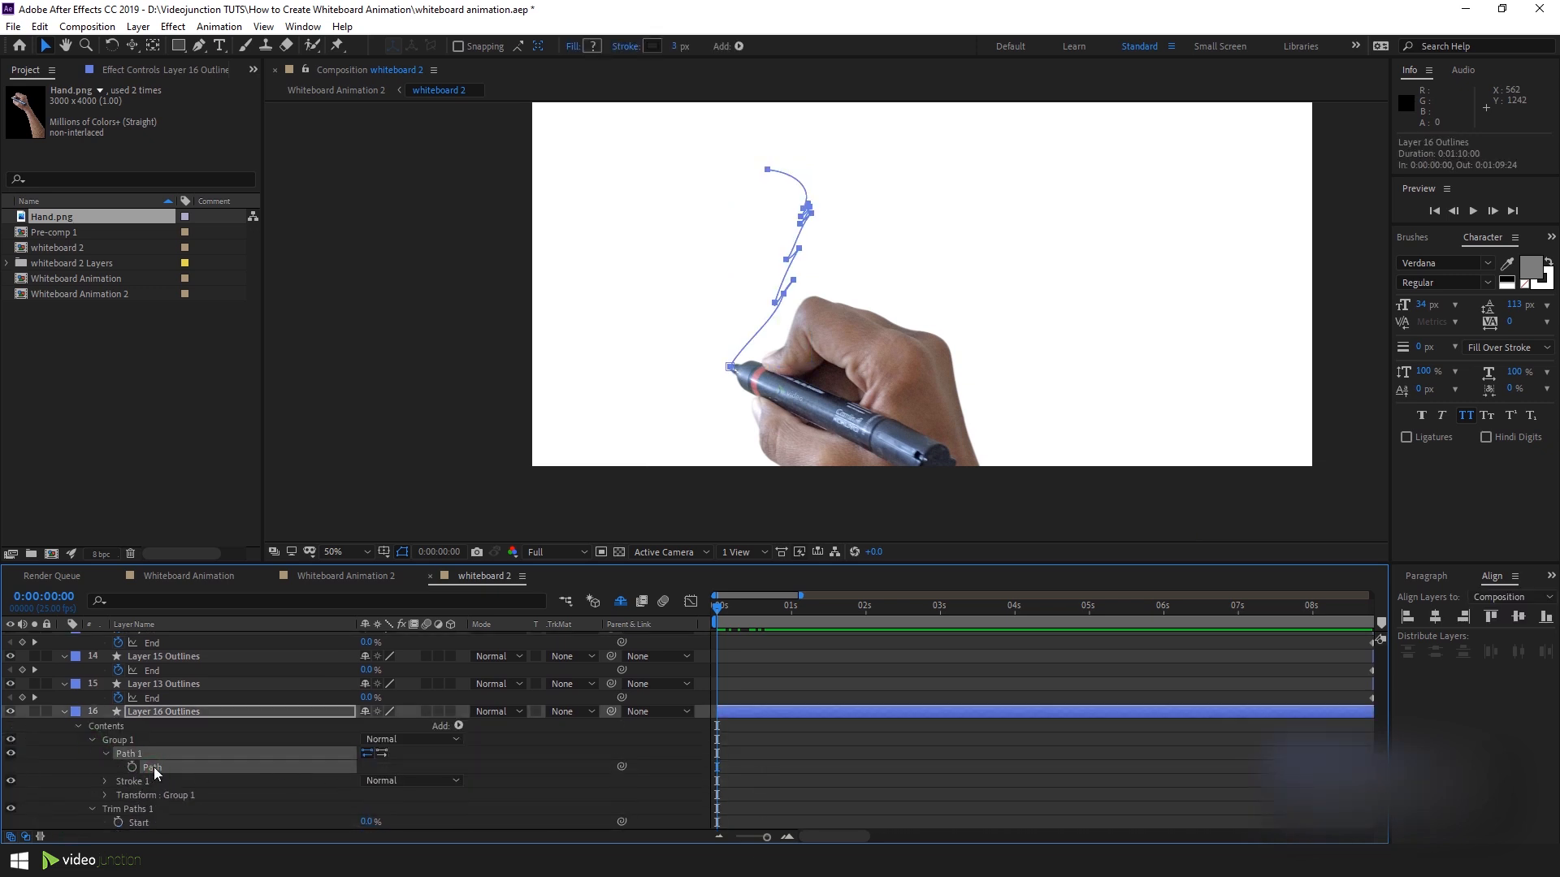
scroll(197, 744, up, 6)
click(150, 640)
key(p)
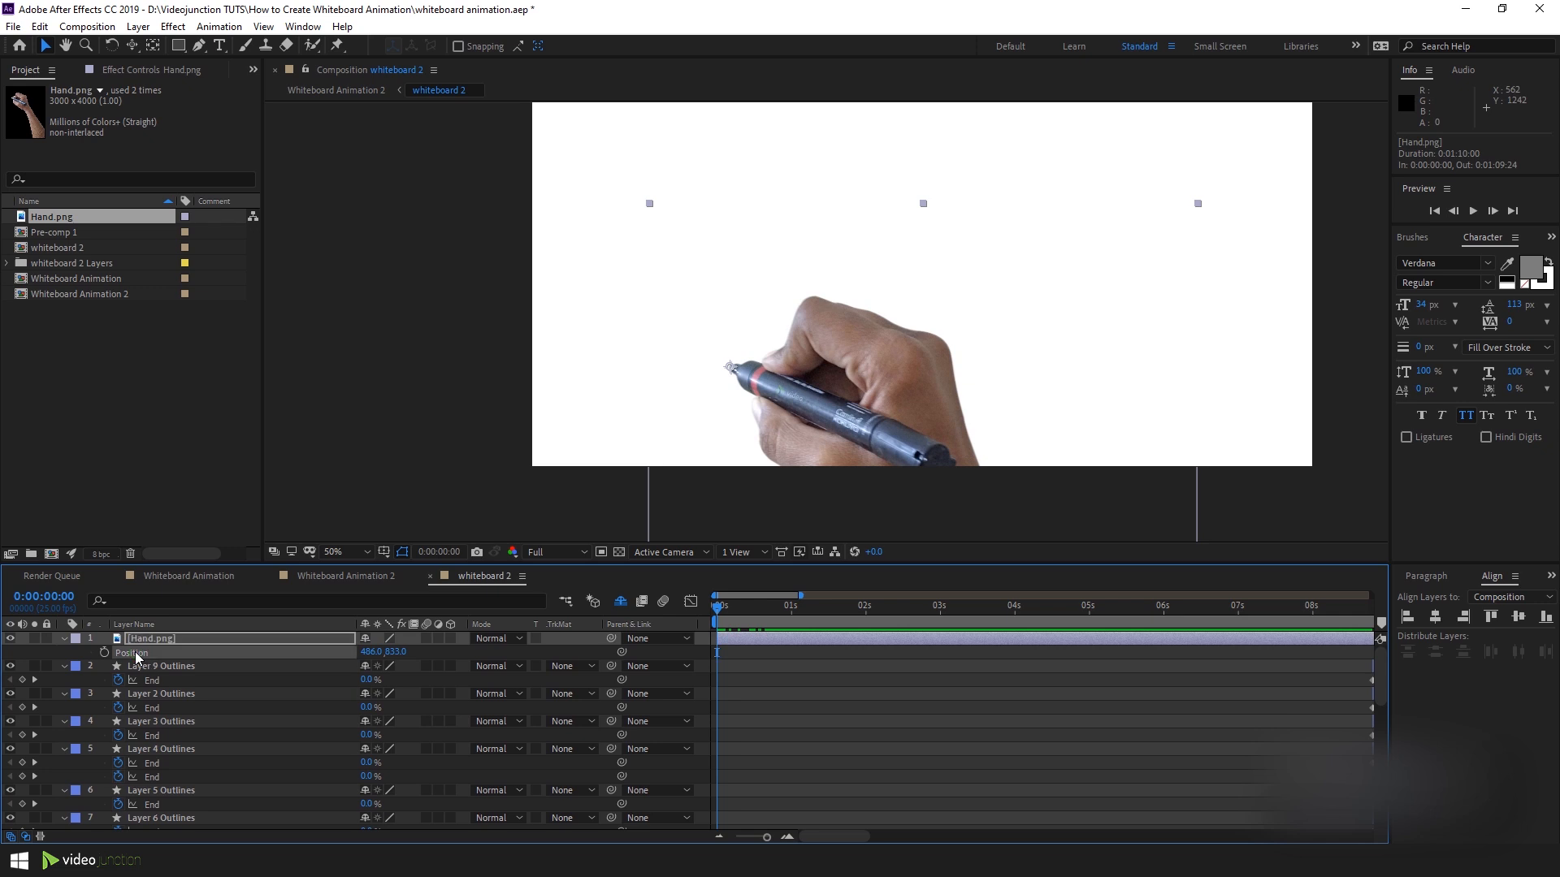
Compress the Position keyframes of Hand.png to end at 0:00:00:16, matching the last End keyframe of Layer 16 Outlines.
scroll(817, 711, down, 6)
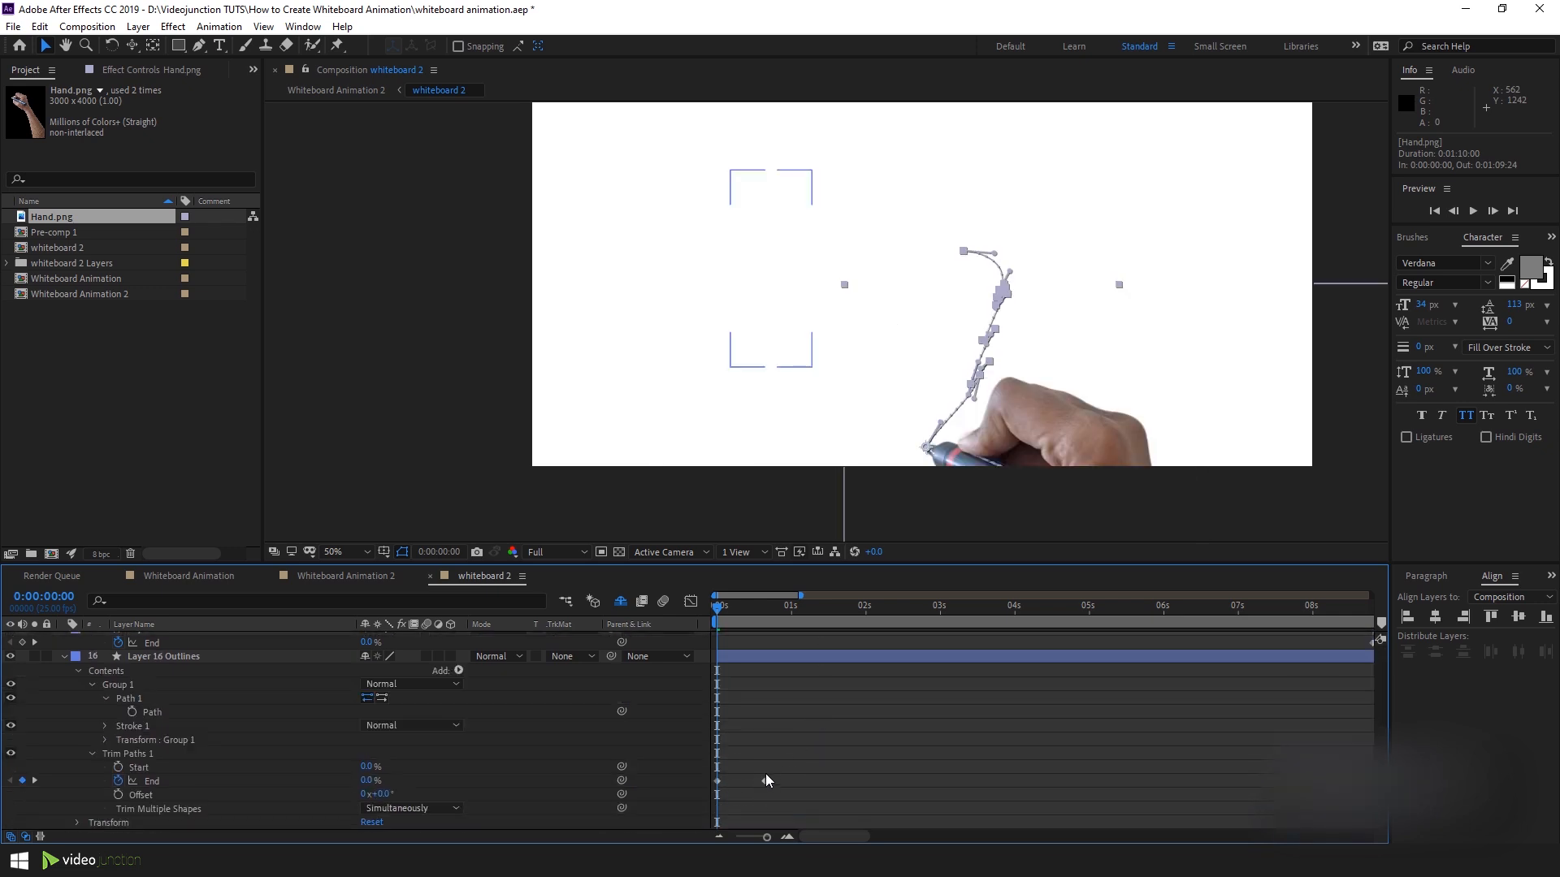
click(34, 780)
scroll(869, 715, up, 6)
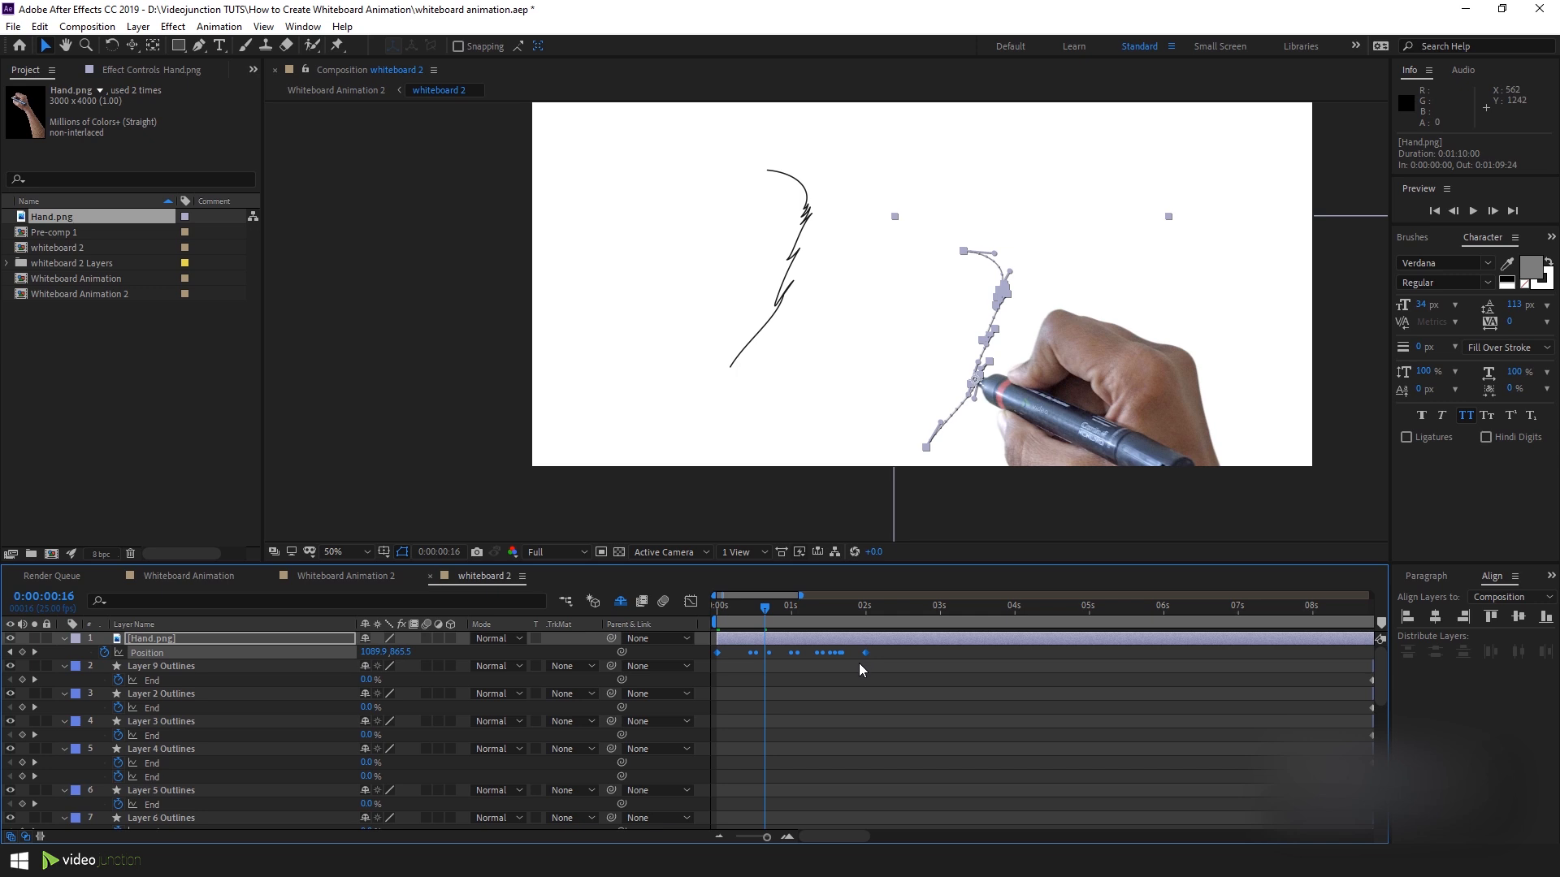
drag(866, 655, 765, 653)
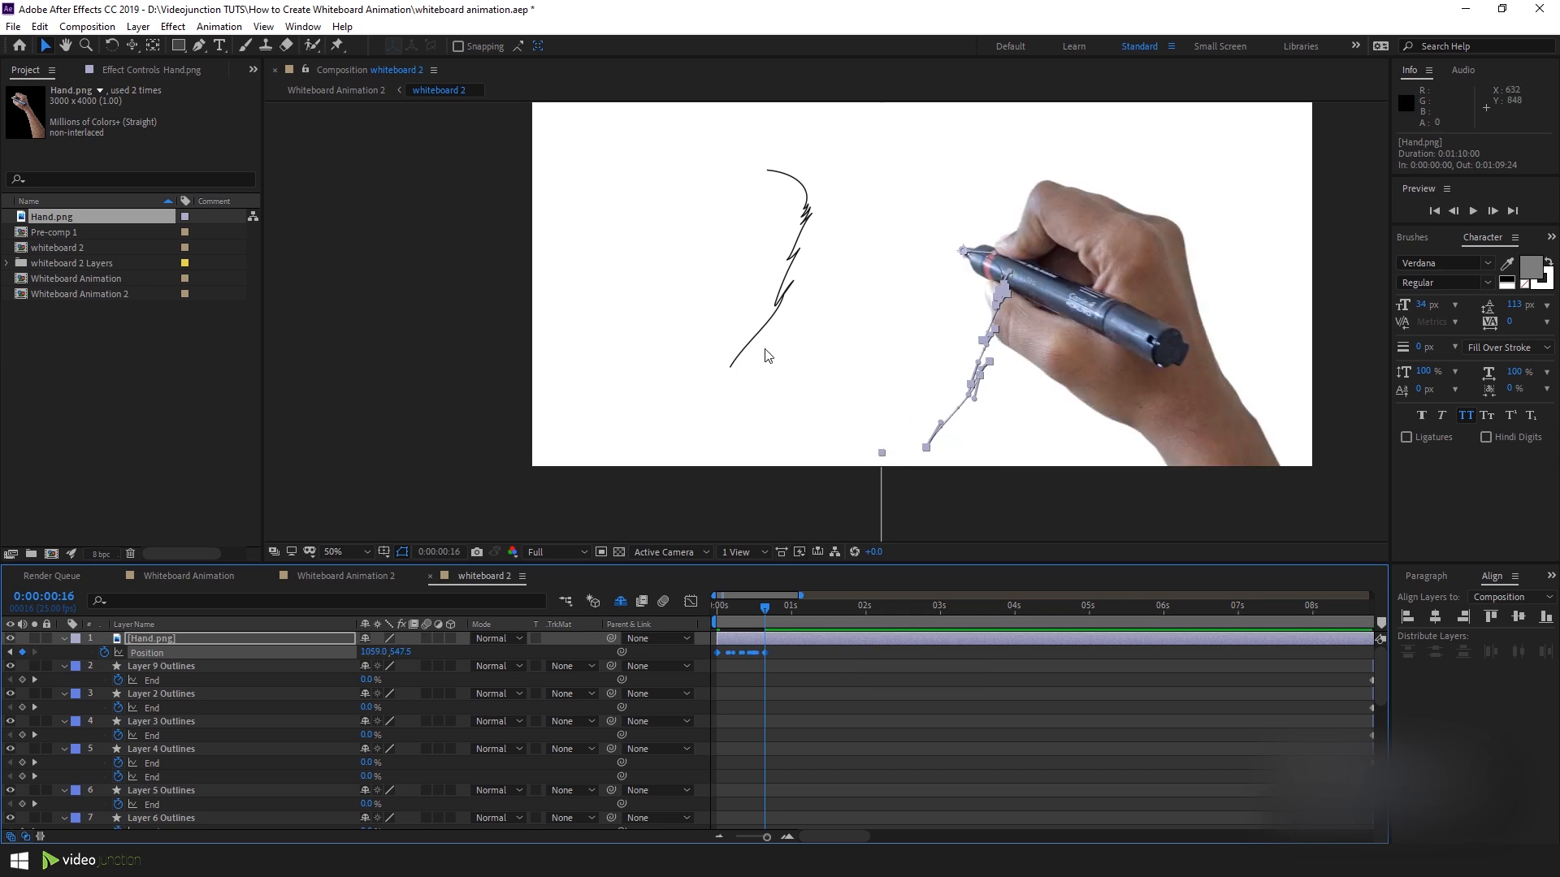
Move Hand.png with all its Position keyframes so the motion path lies on the drawn neck line, and preview.
drag(1103, 363, 943, 288)
scroll(825, 317, up, 1)
drag(1036, 265, 968, 254)
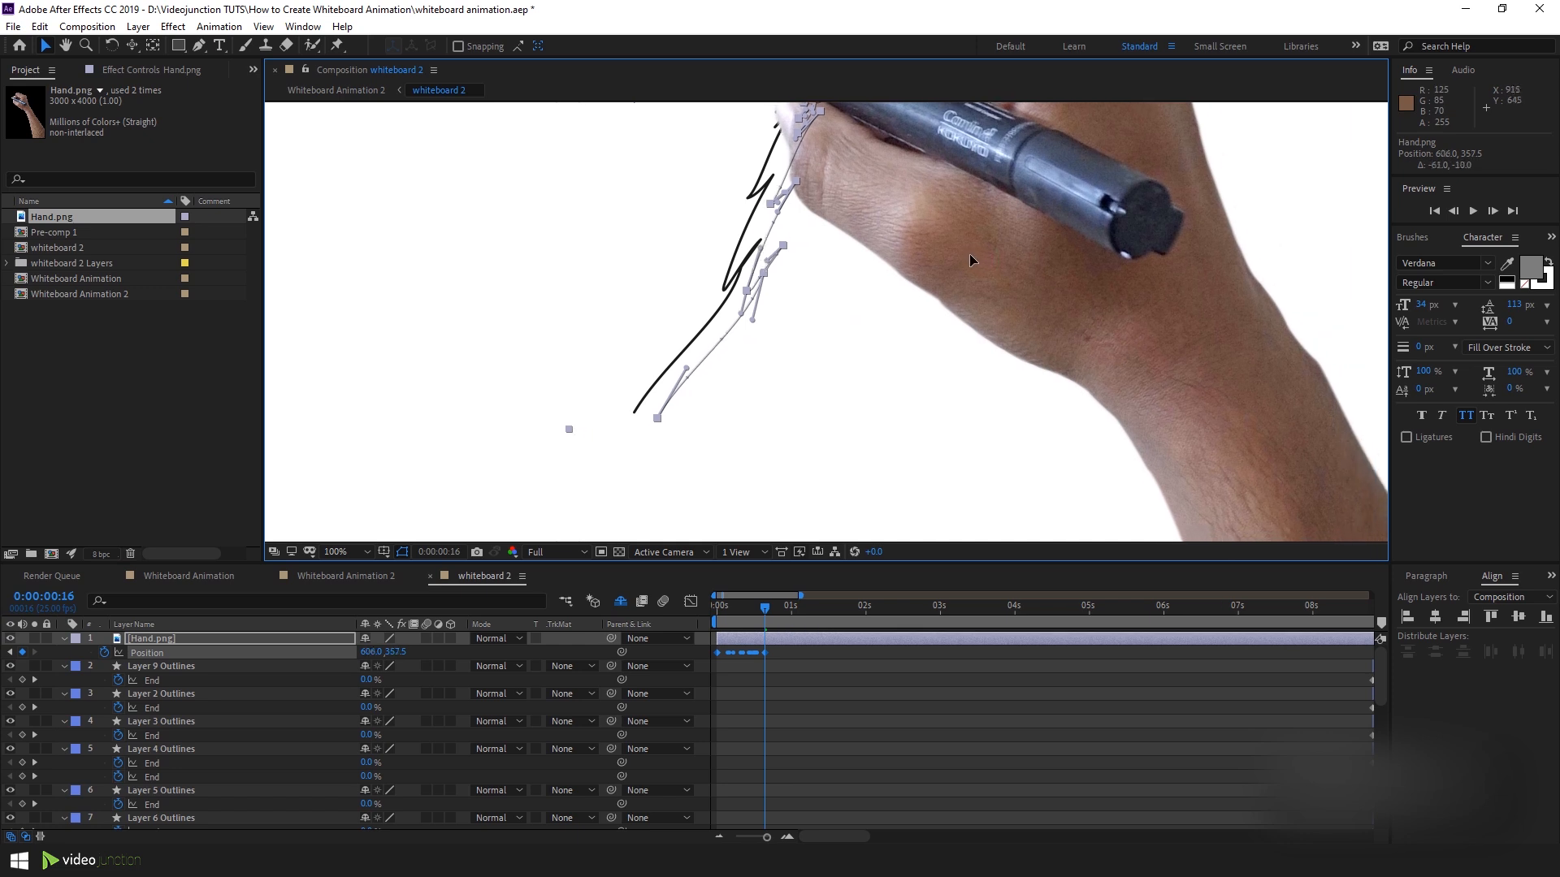
scroll(715, 405, up, 1)
drag(1085, 194, 1083, 197)
scroll(1082, 195, down, 2)
key(space)
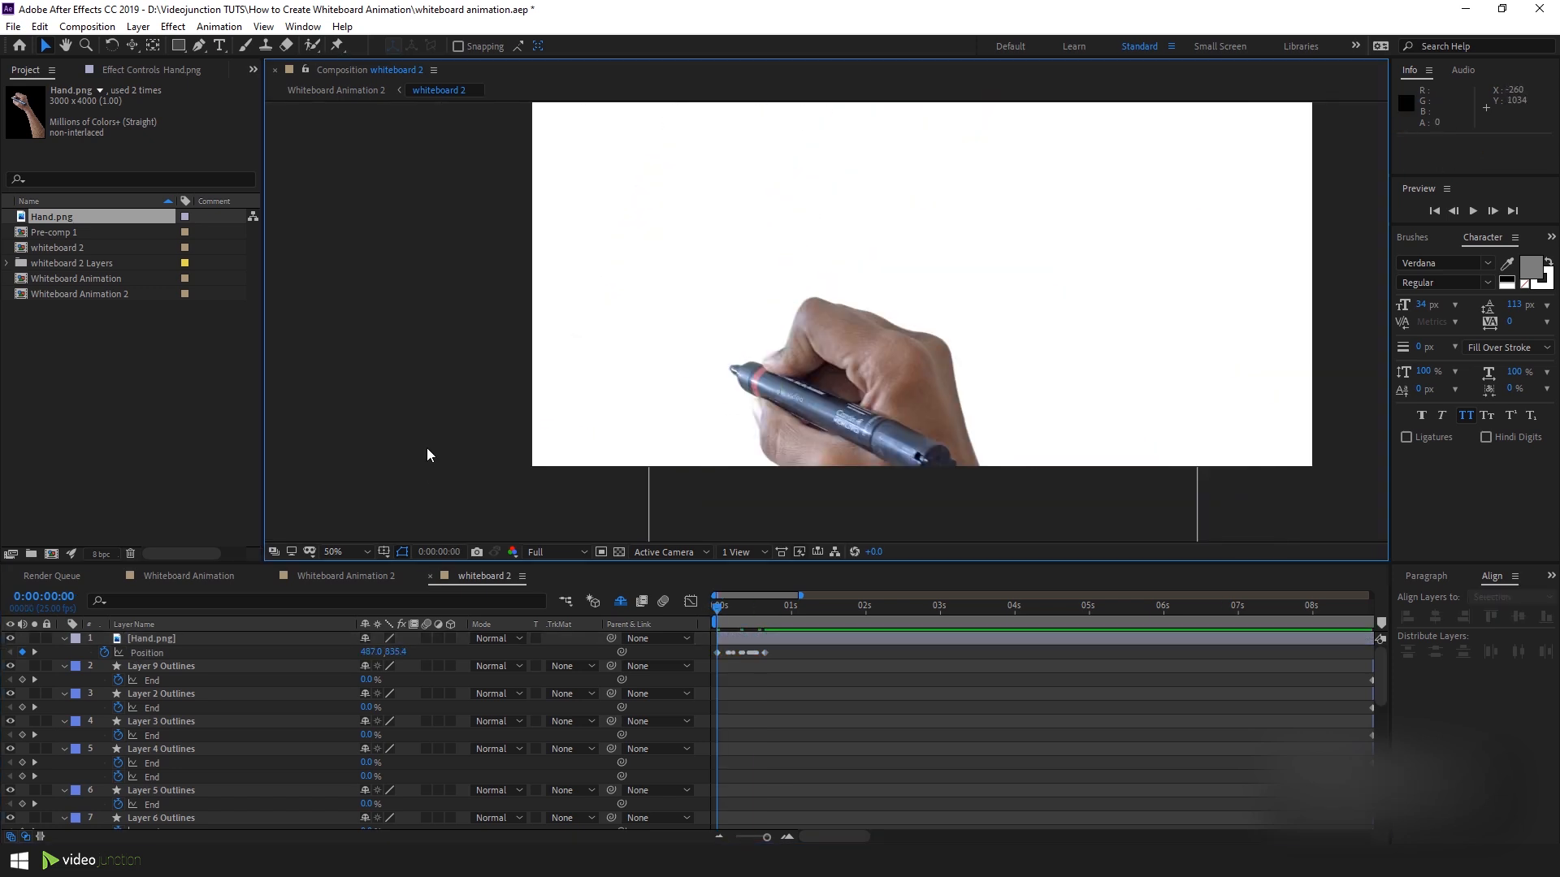
key(space)
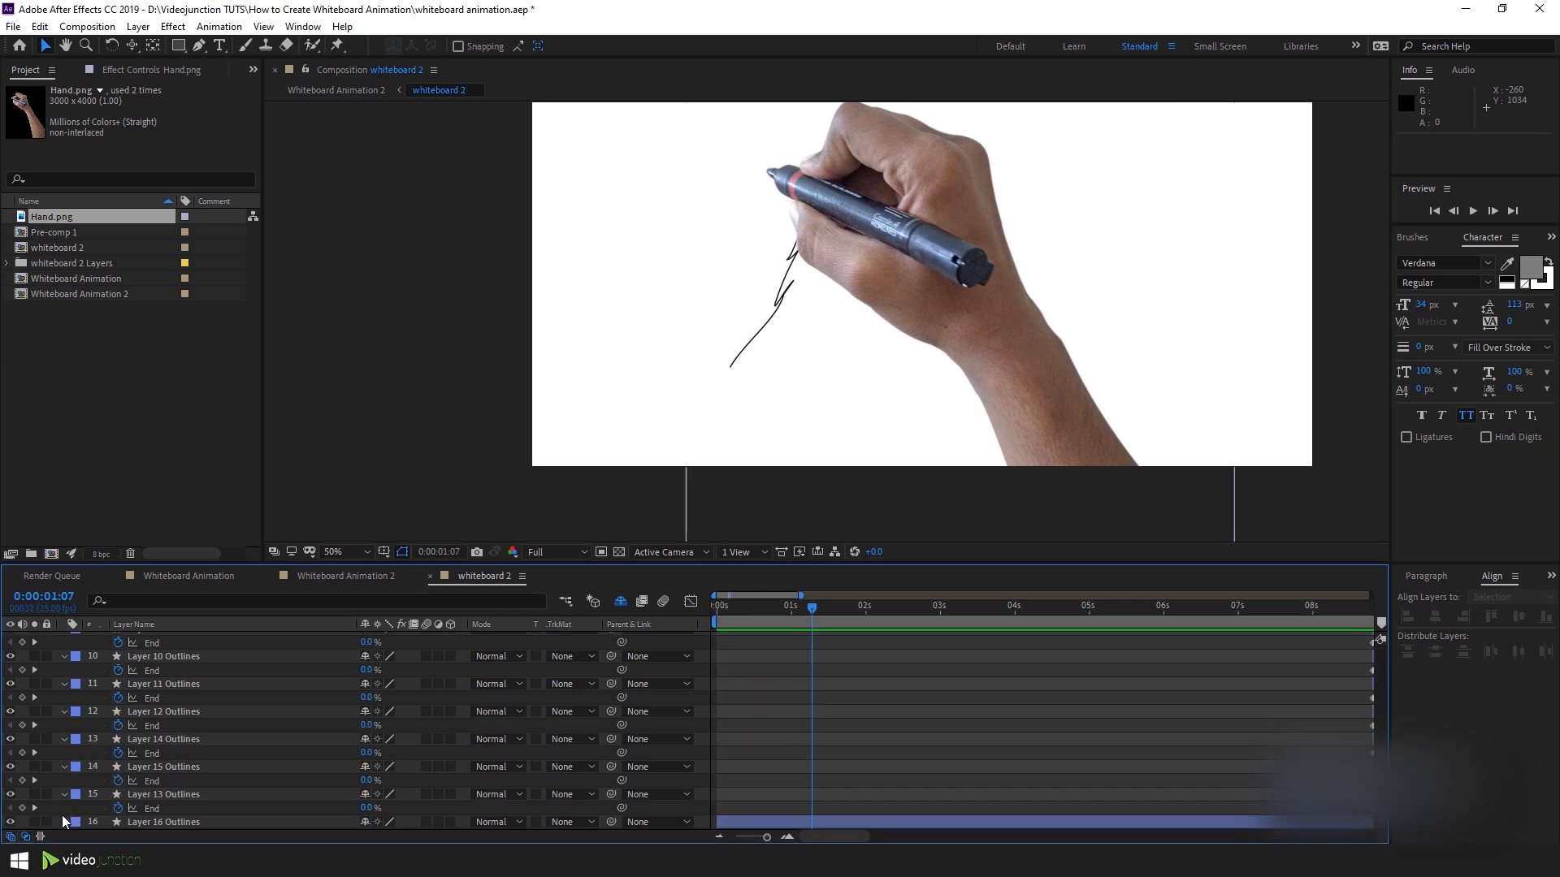
Lock Layer 16 Outlines and retime Layer 13 Outlines to draw from 0:00:00:16 to 0:00:01:00.
click(47, 821)
click(154, 798)
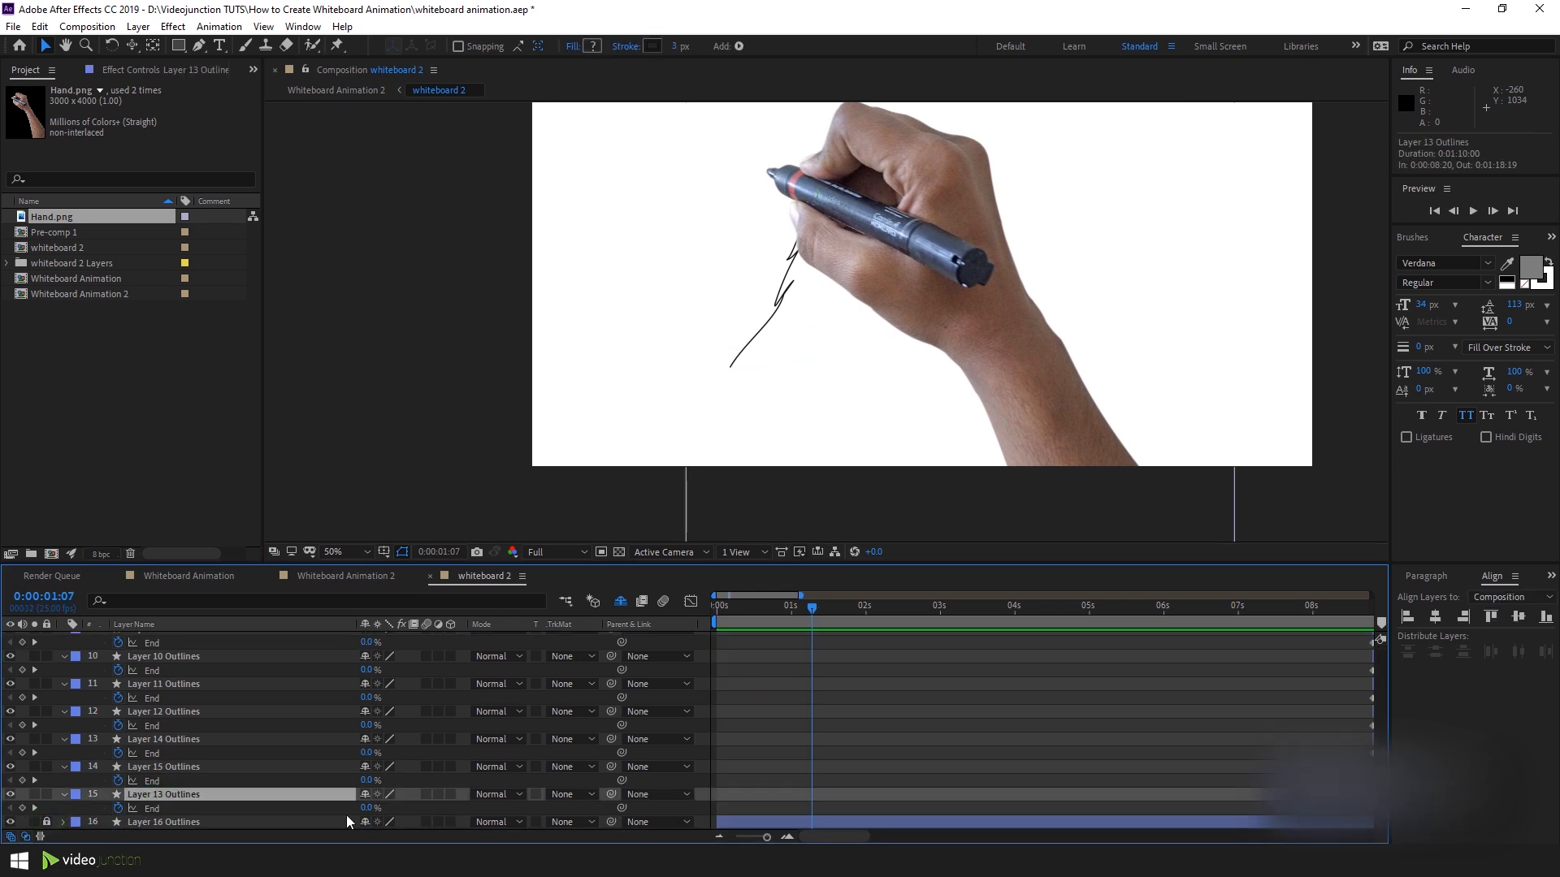
scroll(905, 719, down, 3)
drag(956, 795, 784, 799)
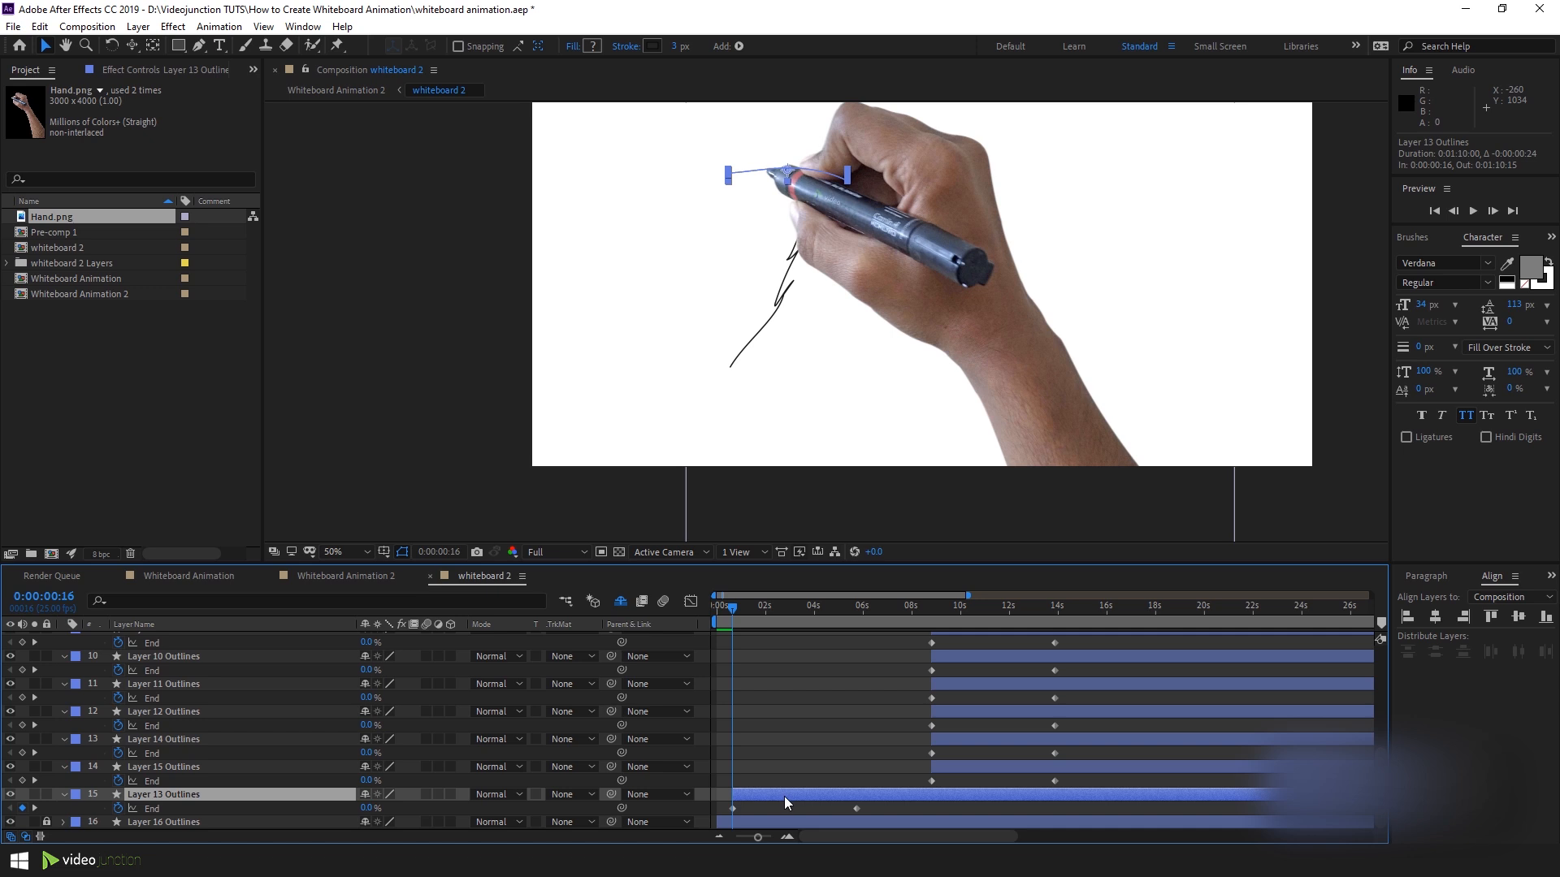
scroll(731, 764, up, 2)
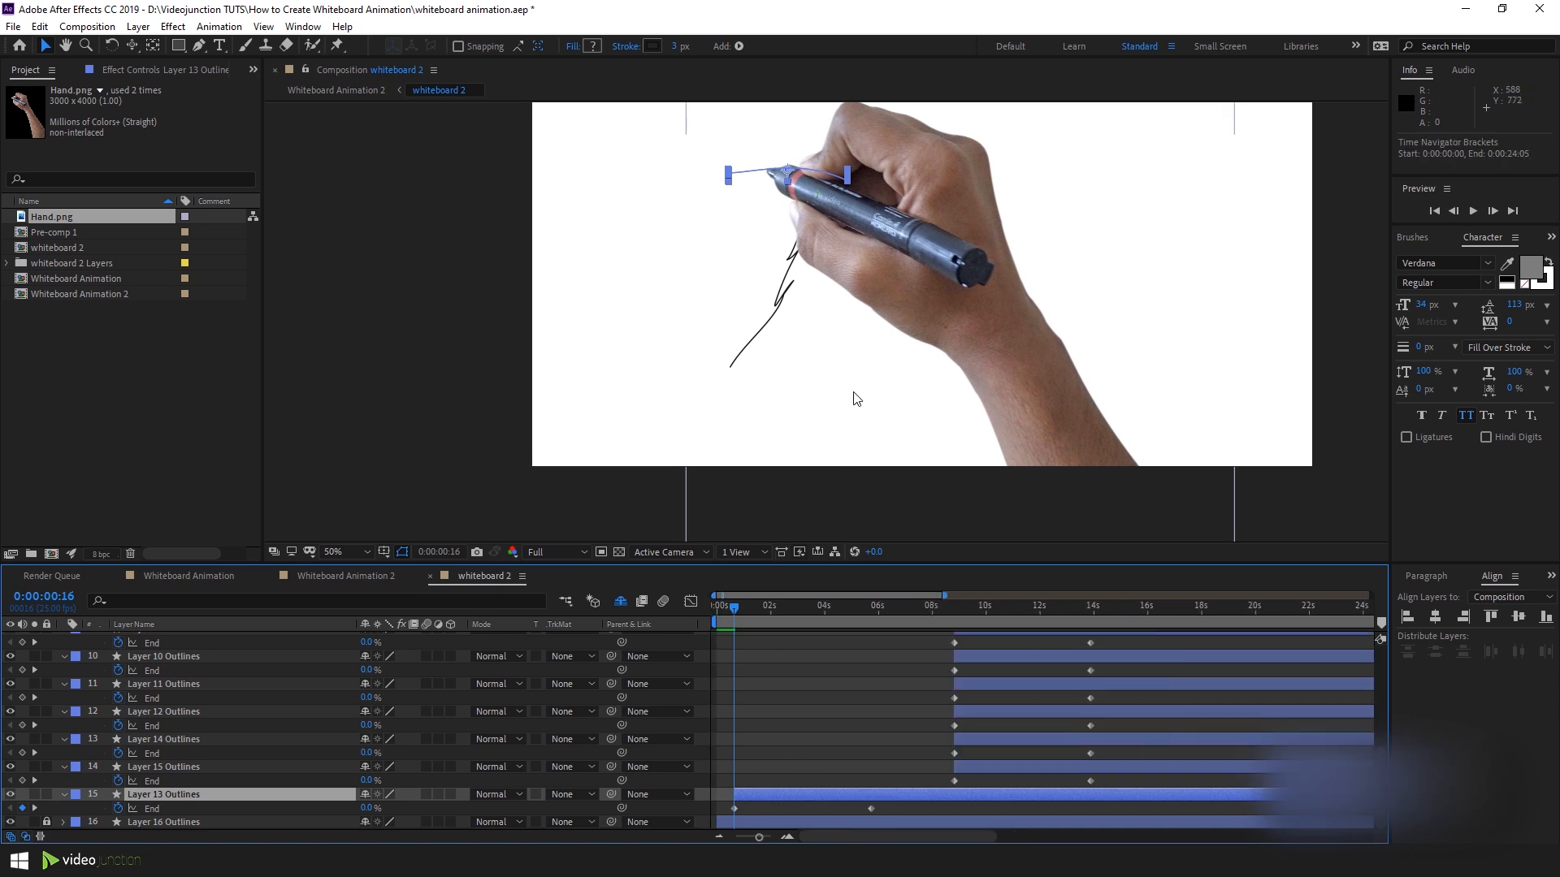
drag(871, 809, 750, 810)
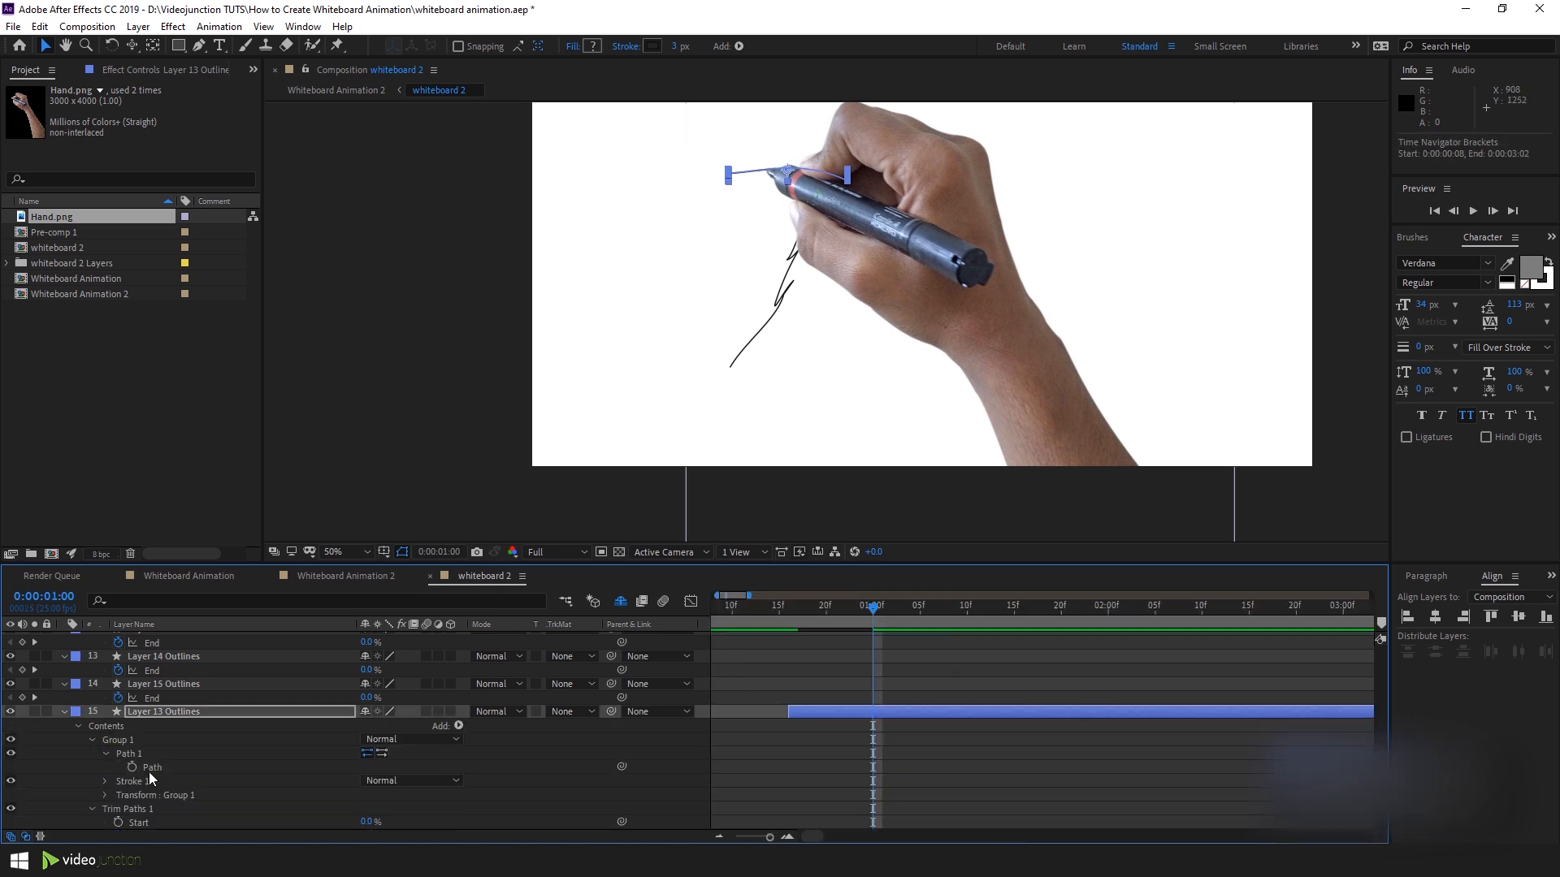
Copy the path of Layer 13 Outlines and paste it into the Position of Hand.png at 0:00:00:17.
click(149, 767)
scroll(822, 713, down, 2)
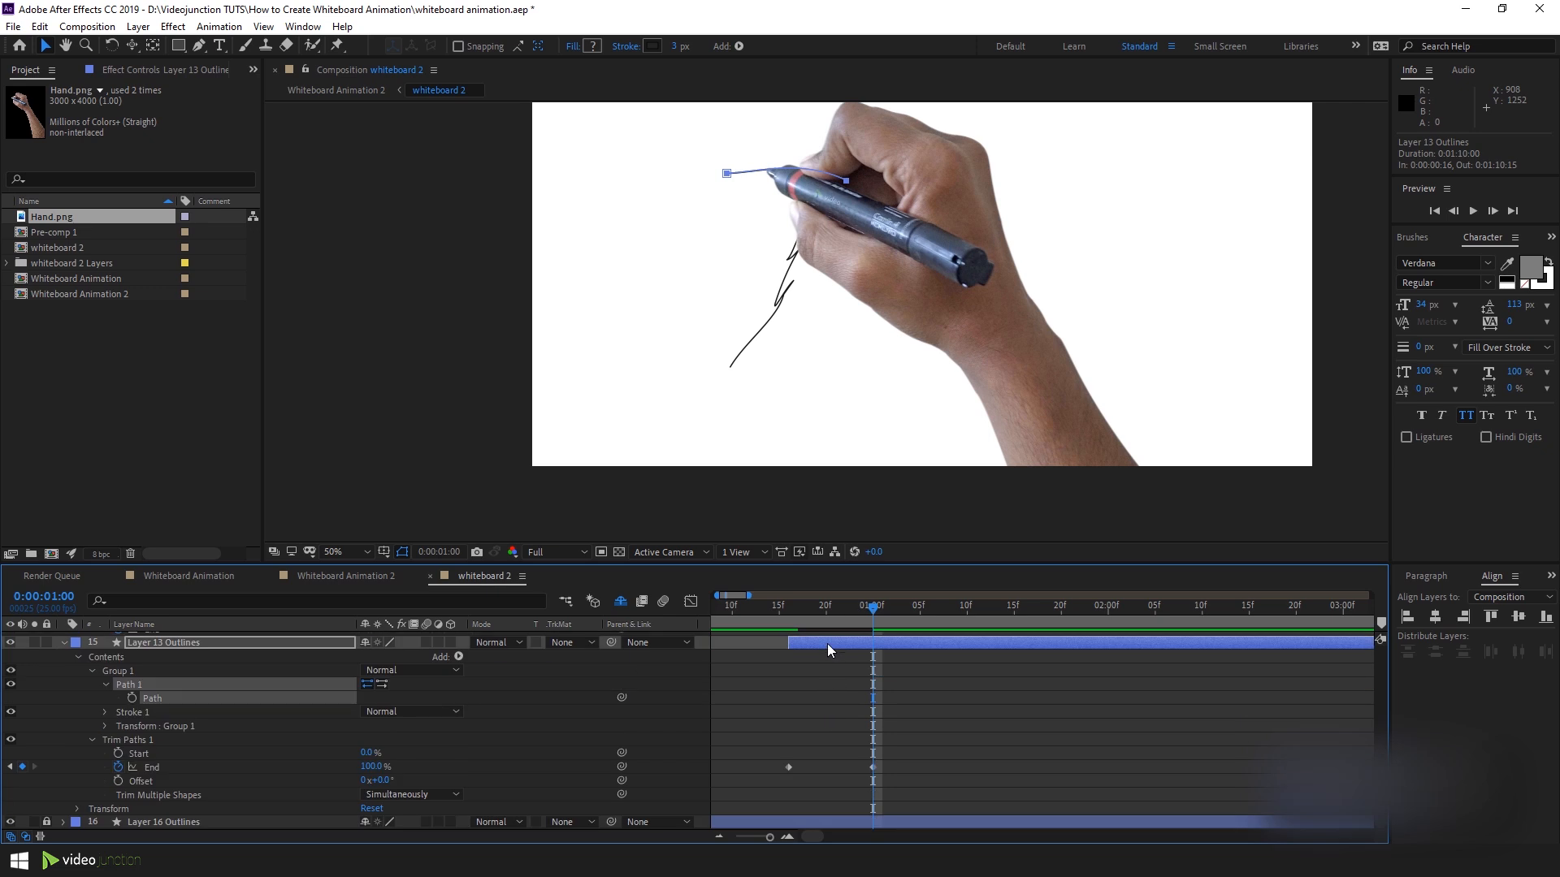
click(827, 643)
click(12, 767)
key(u)
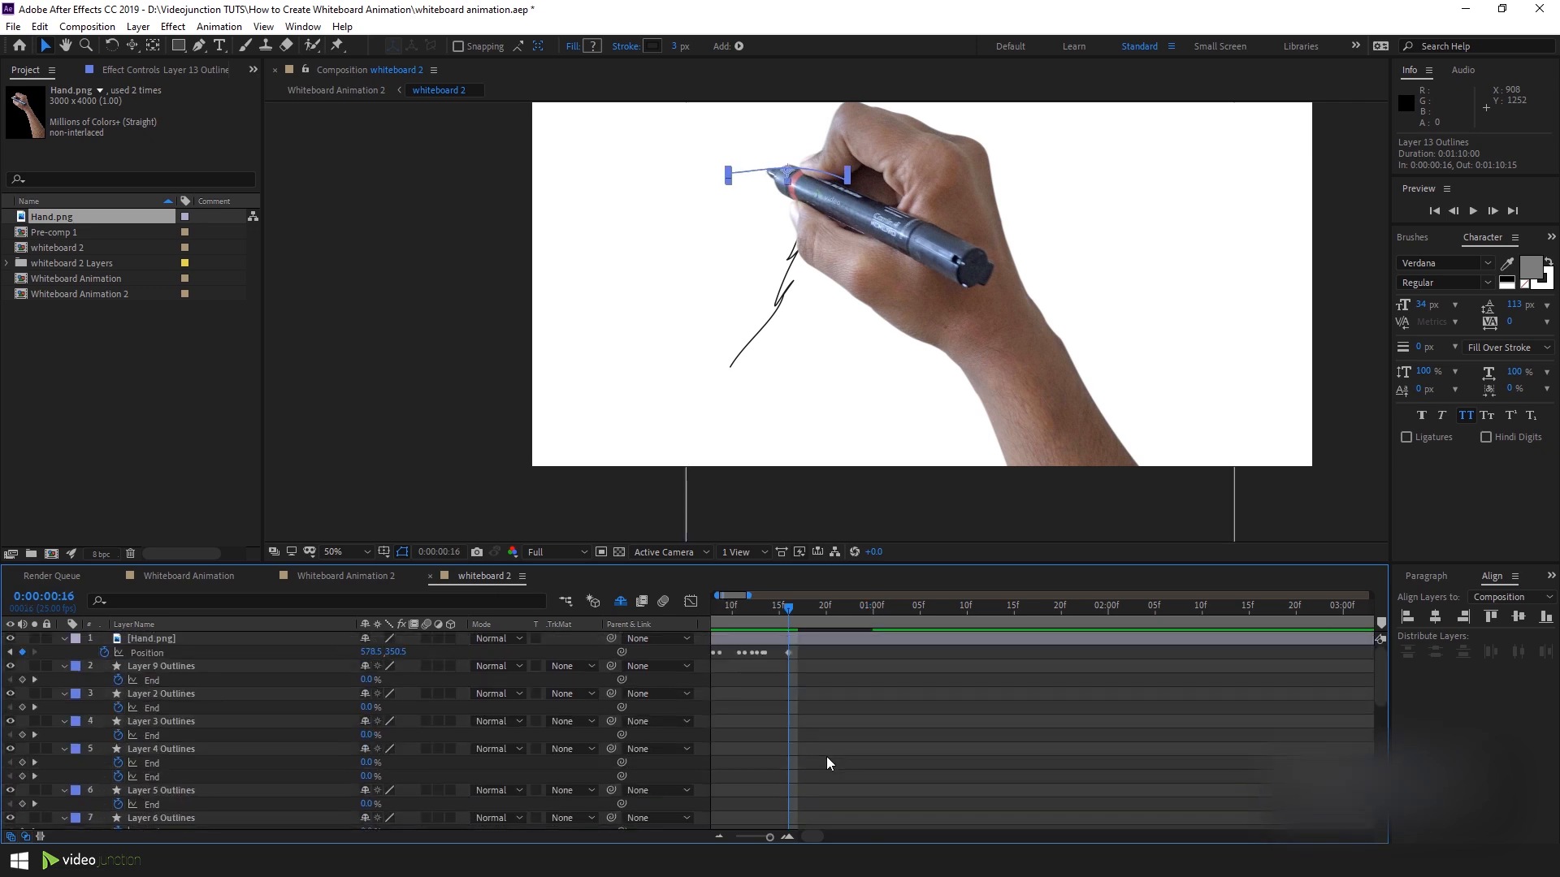
click(815, 640)
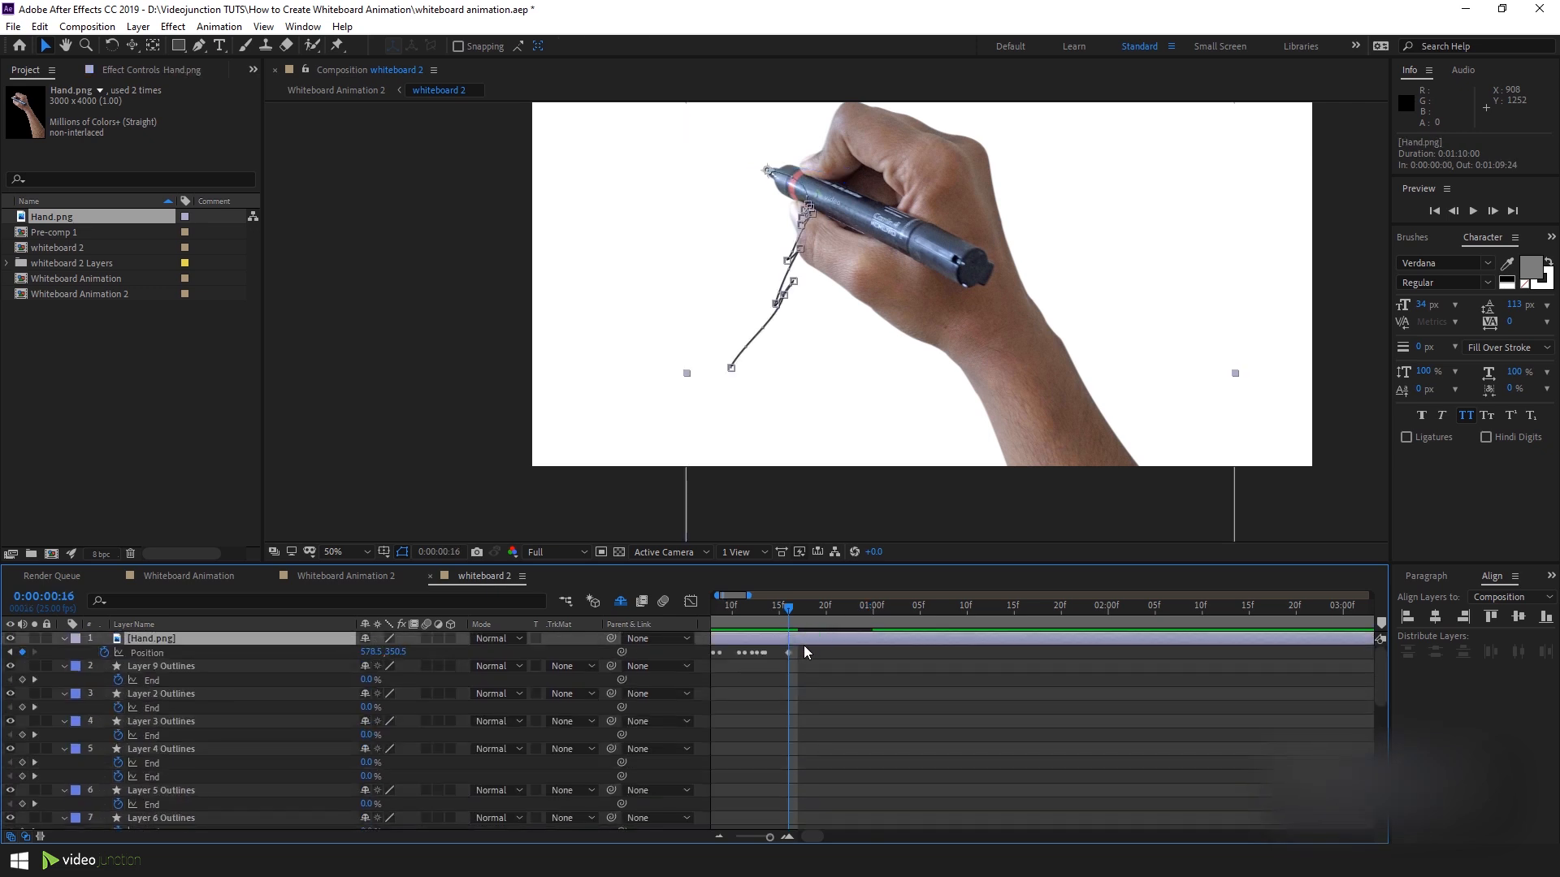
click(798, 607)
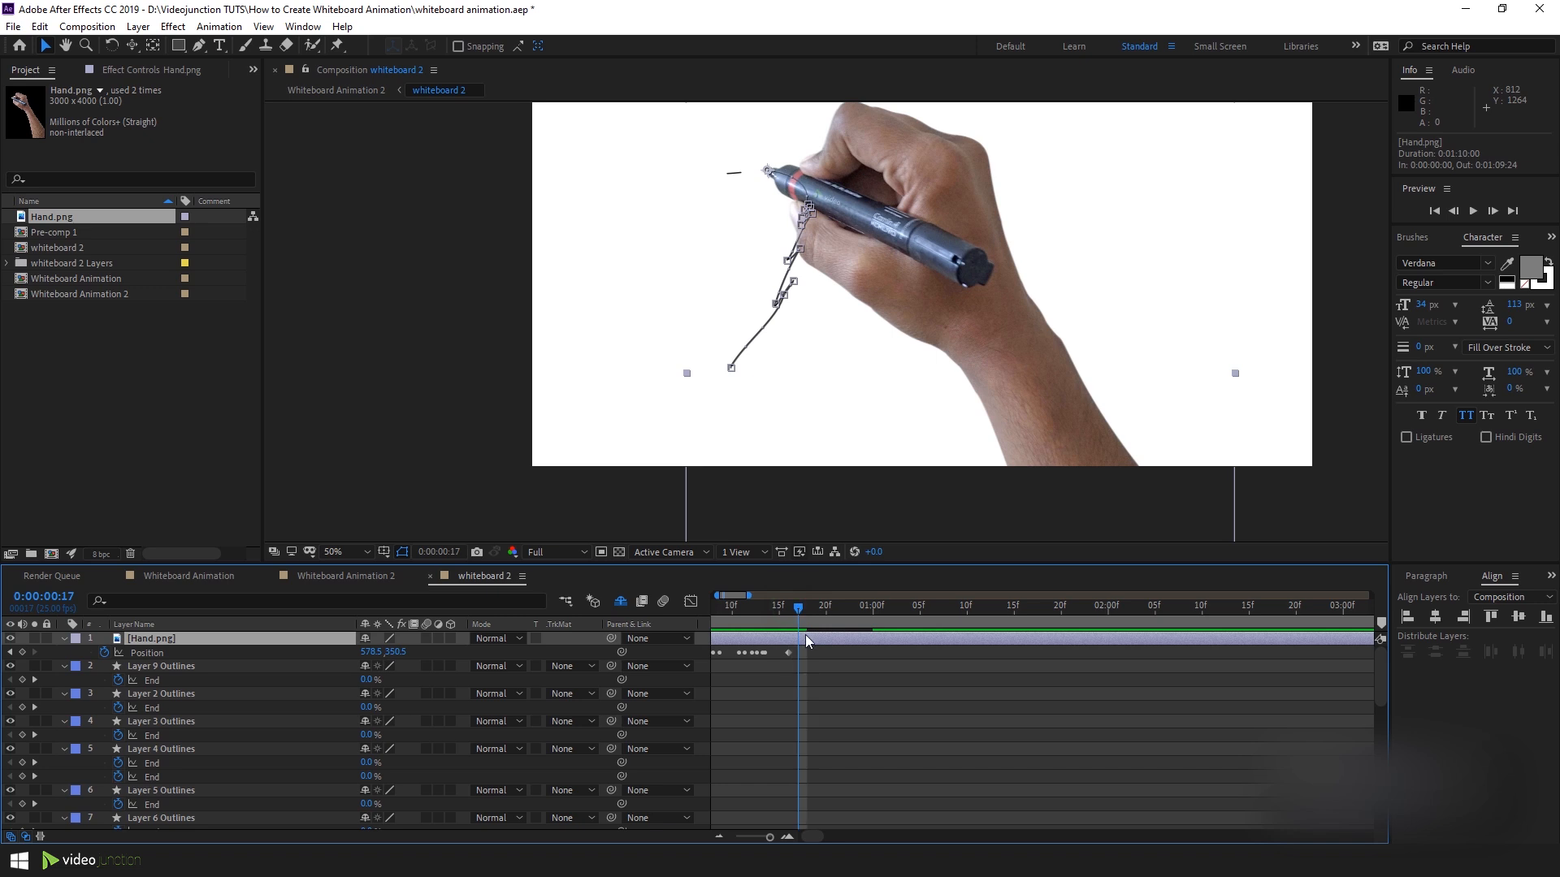
click(139, 653)
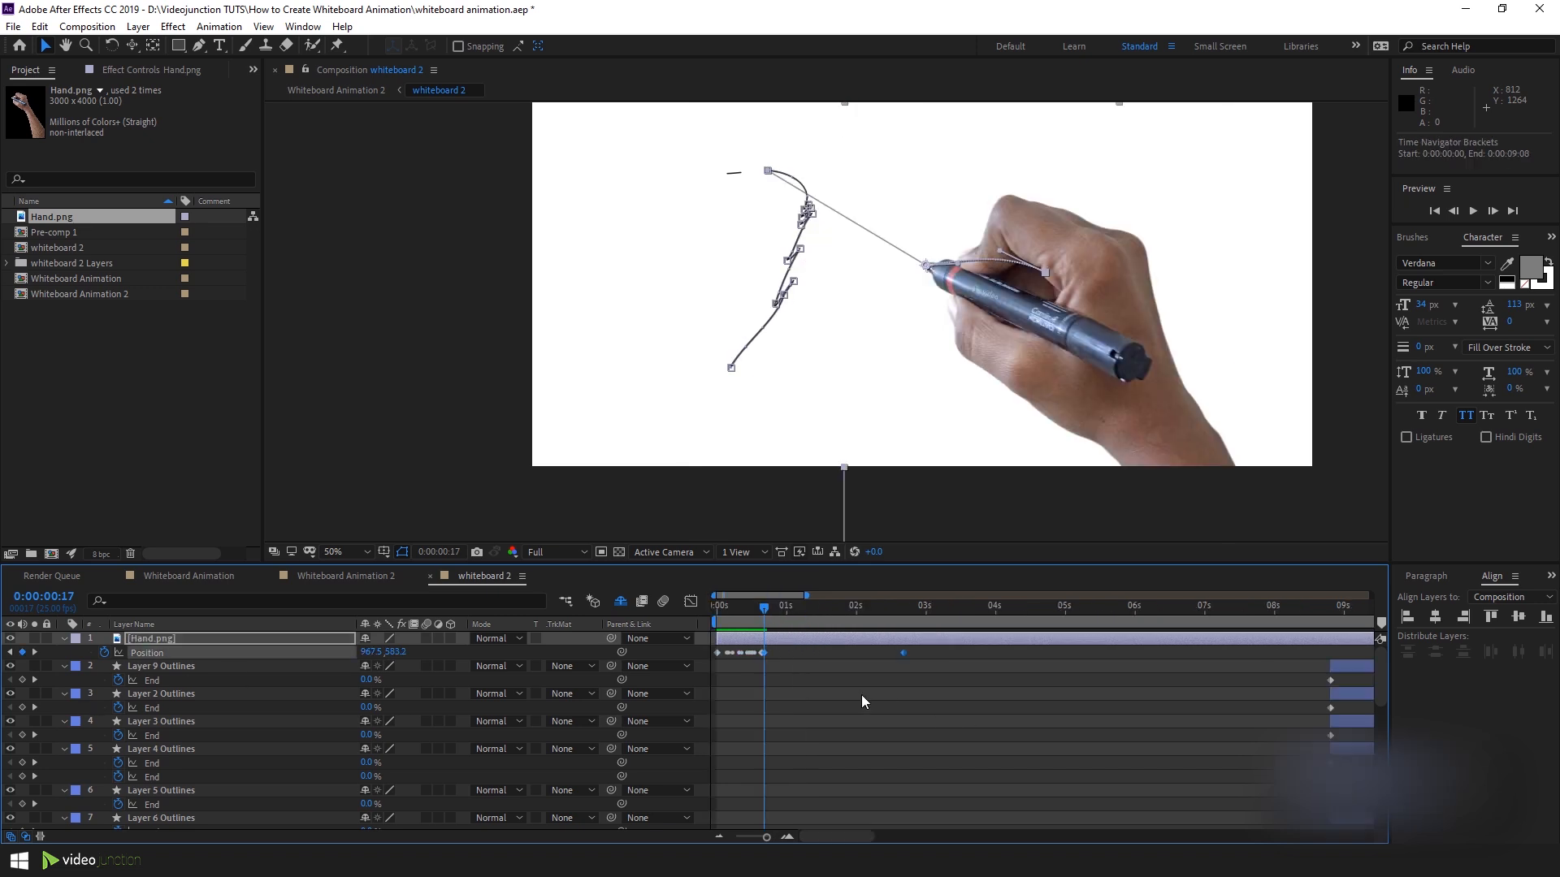
Compress the newly pasted Position keyframes of Hand.png to end at 0:00:01:00.
drag(874, 661, 786, 671)
key(equal)
key(equal)
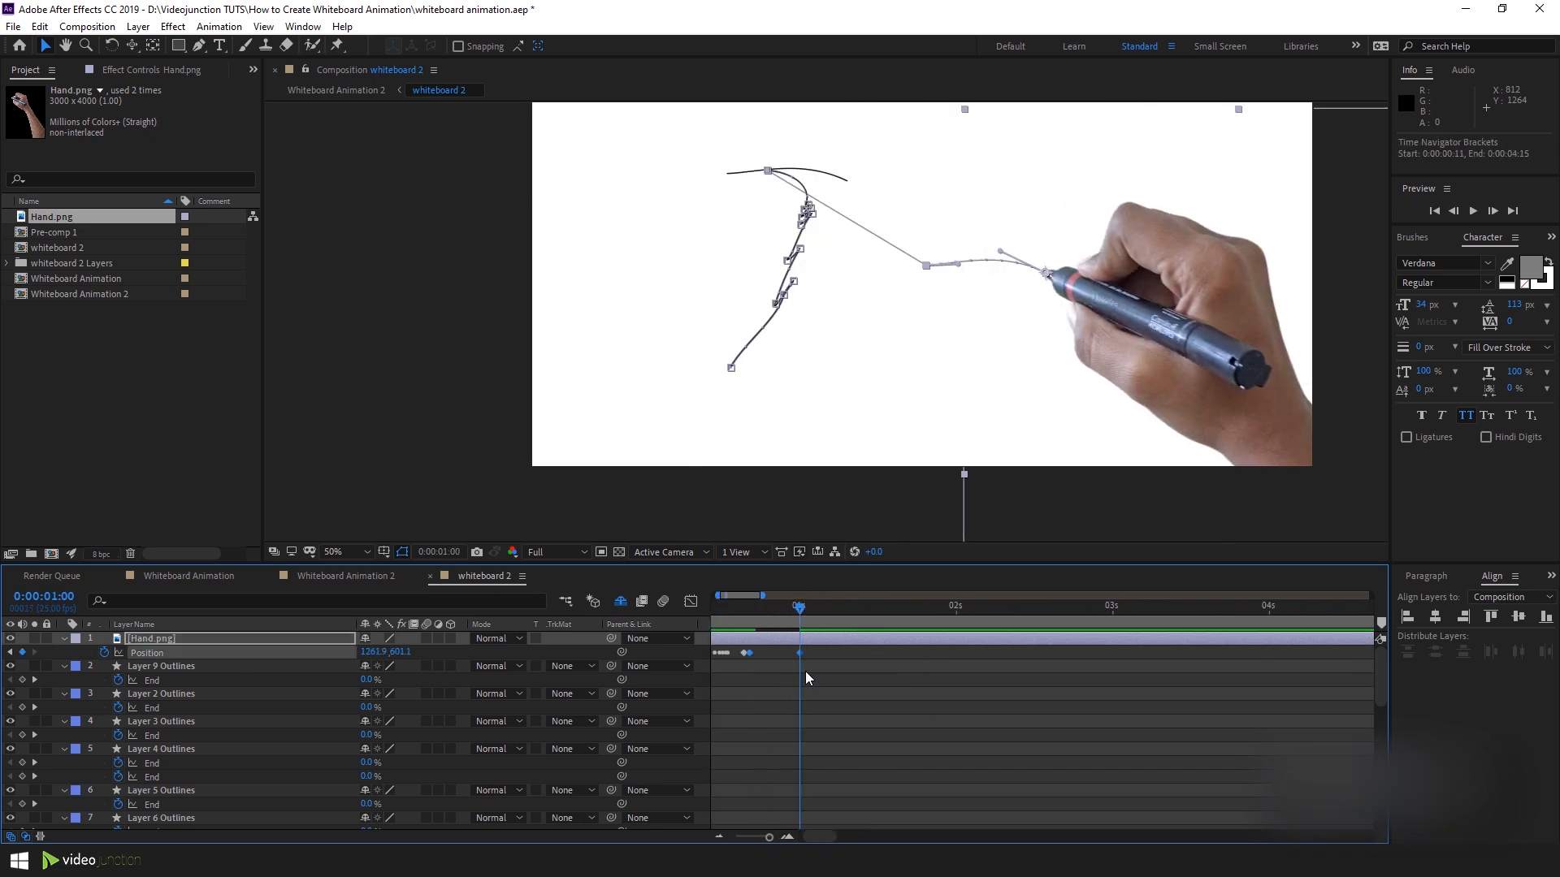
Move Hand.png with the new Position keyframes so their motion path lies on the drawn Layer 13 line.
drag(1148, 391, 1000, 316)
scroll(979, 194, up, 4)
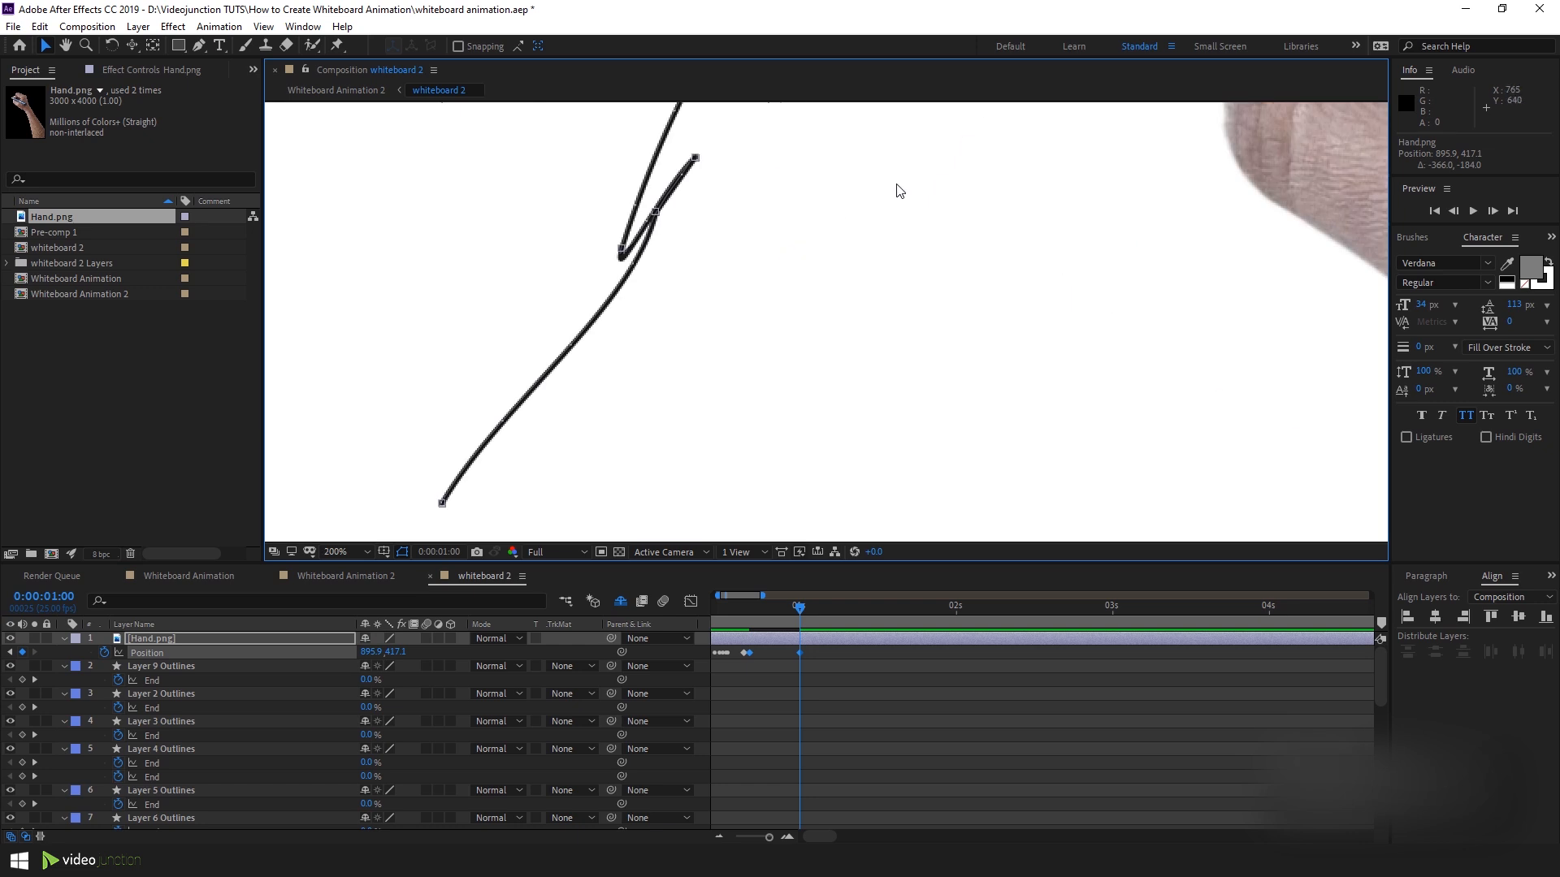
drag(979, 193, 987, 439)
drag(1218, 416, 1020, 352)
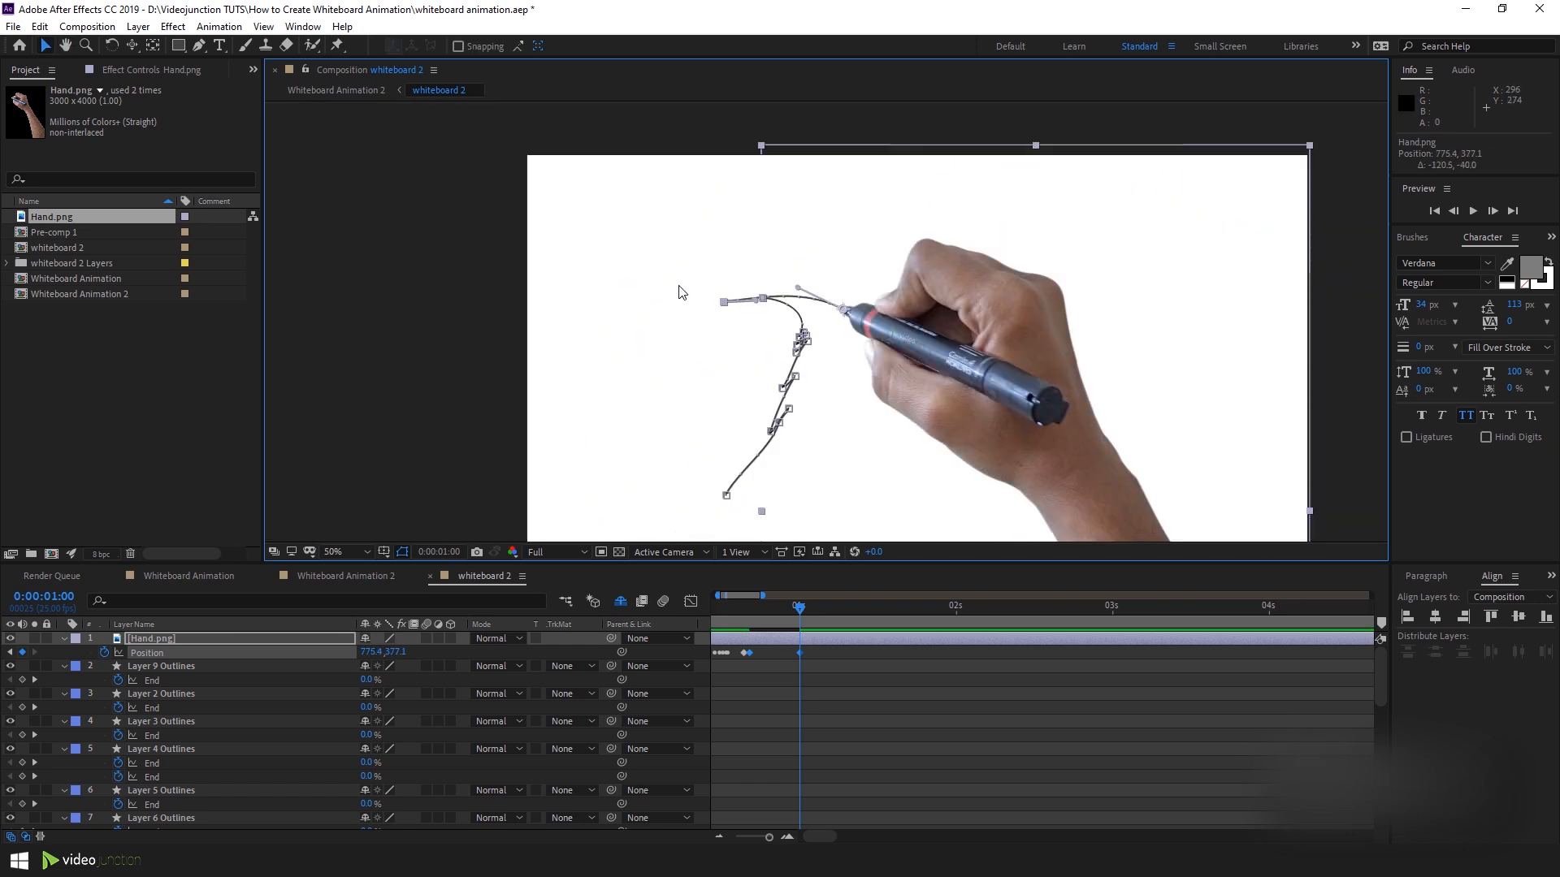
scroll(829, 324, down, 3)
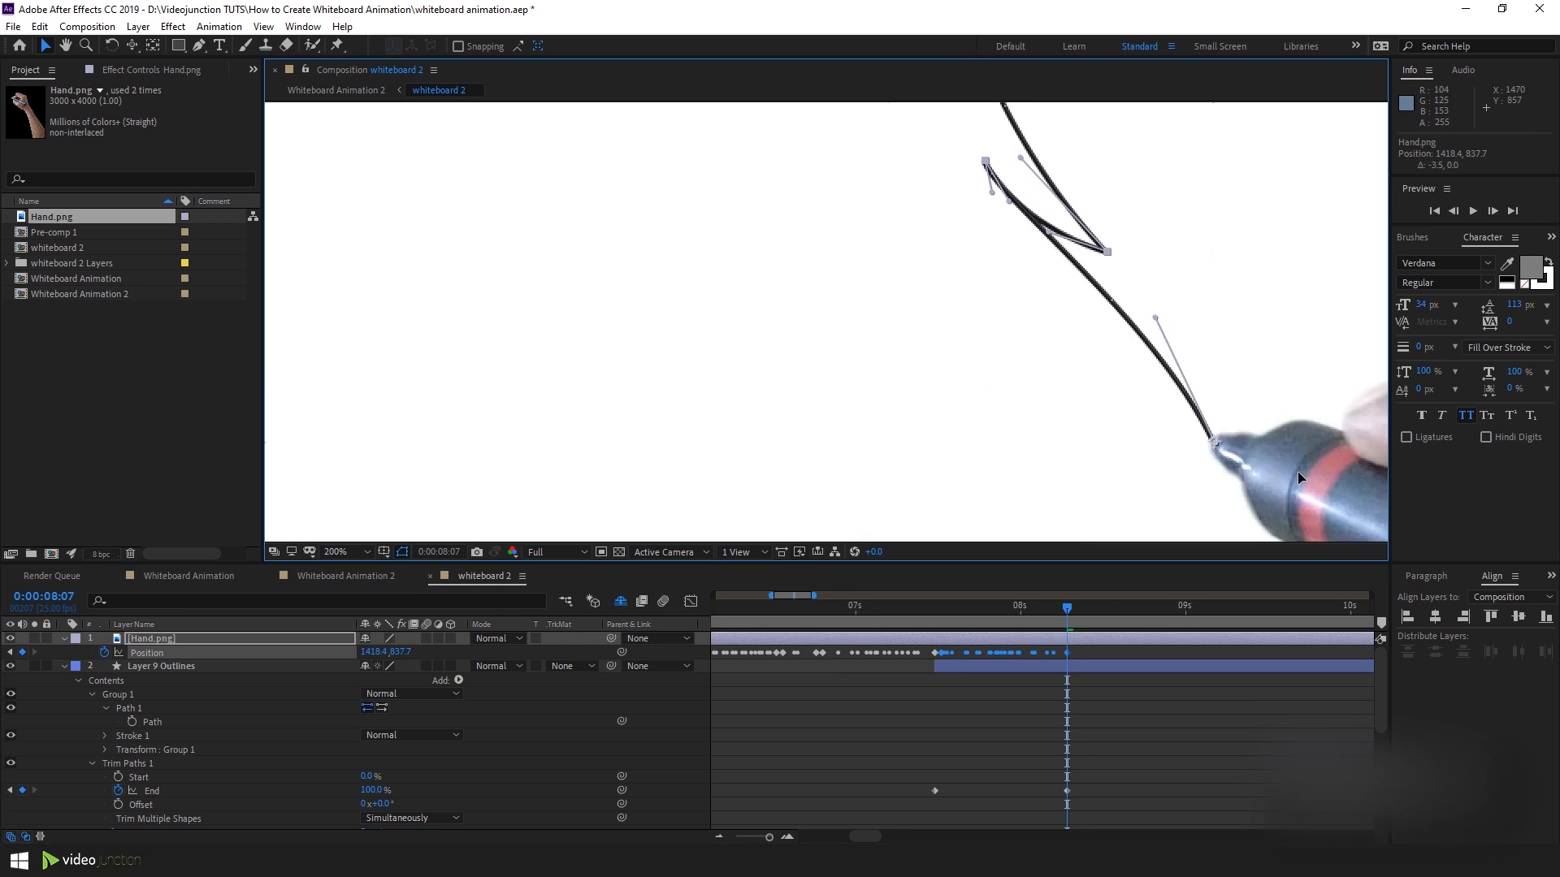
Move Hand.png off the canvas past its lower right corner at 0:00:08:12, after the last outline is drawn.
scroll(936, 349, down, 6)
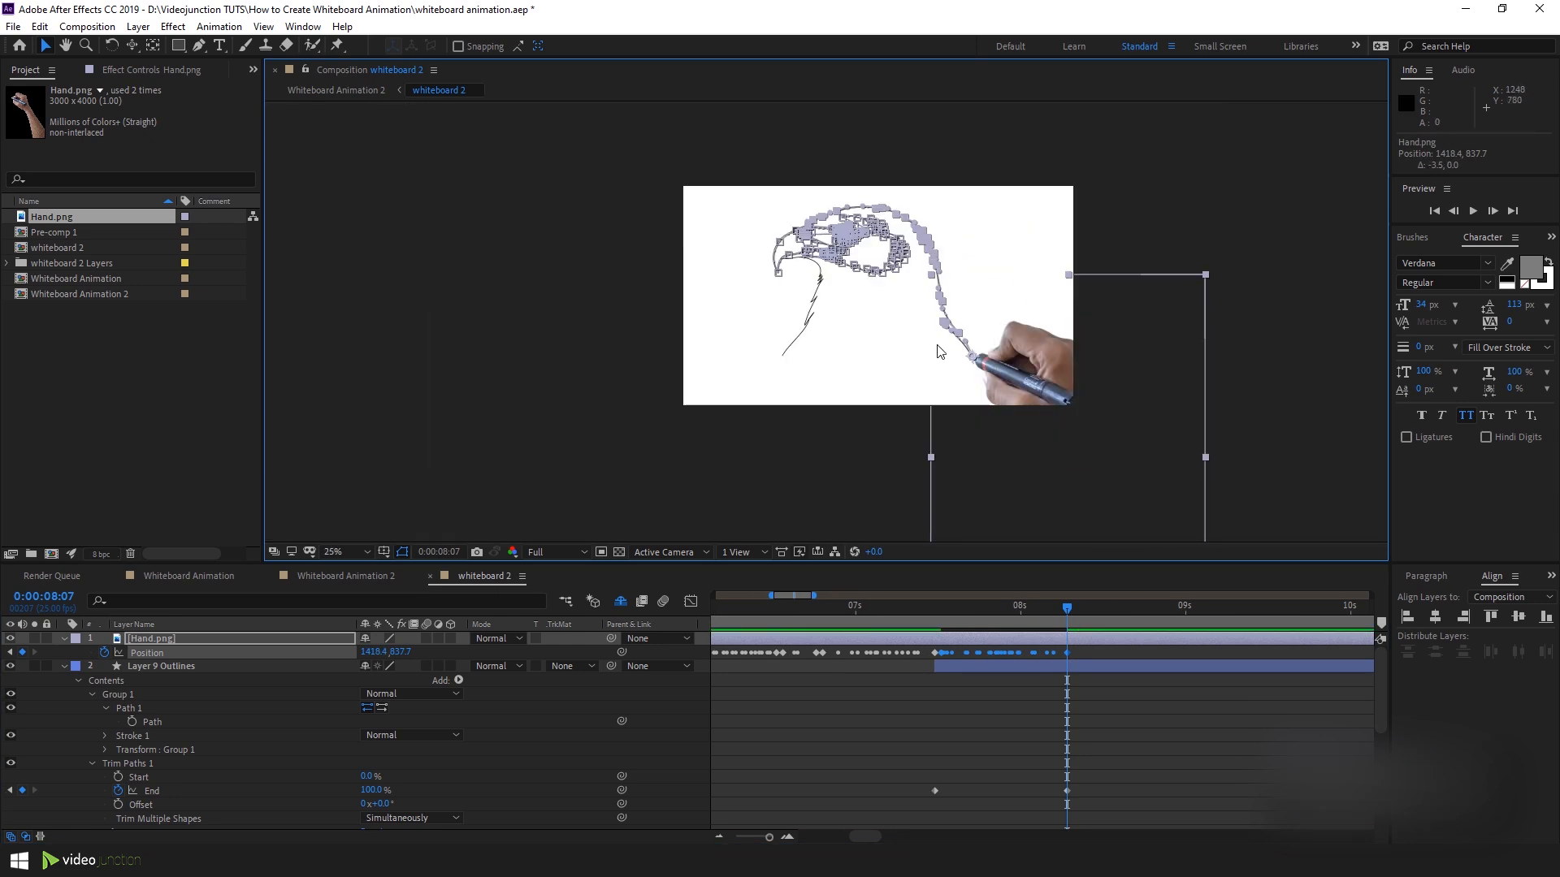
click(1148, 203)
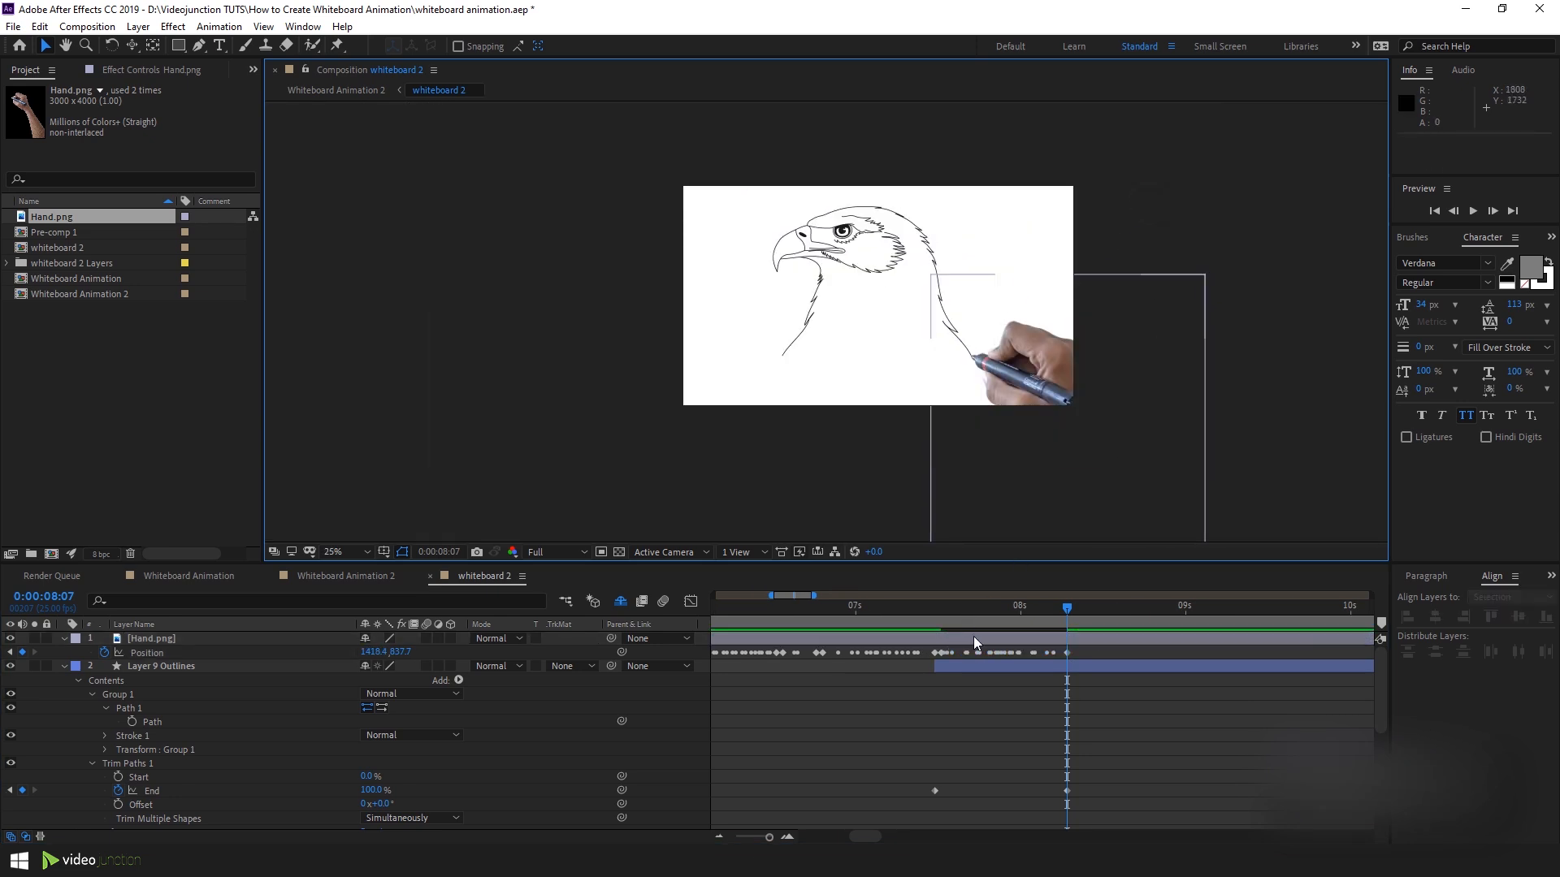
drag(1068, 608, 1099, 607)
drag(1065, 407, 1184, 518)
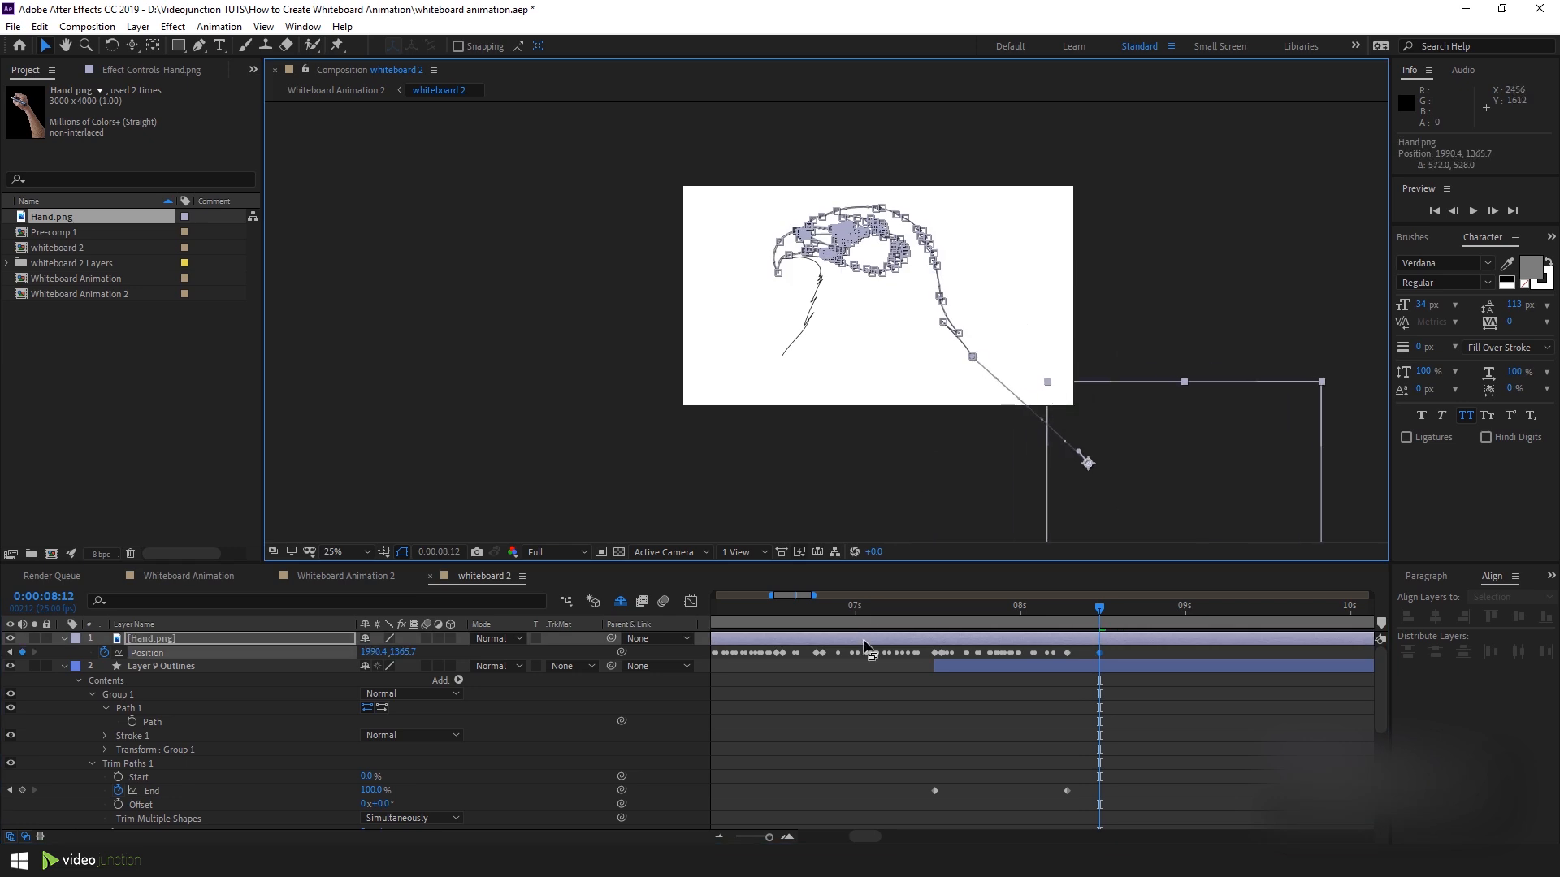
Preview the complete eagle drawing animation from the start and check the finished frame at 0:00:10:07.
click(845, 693)
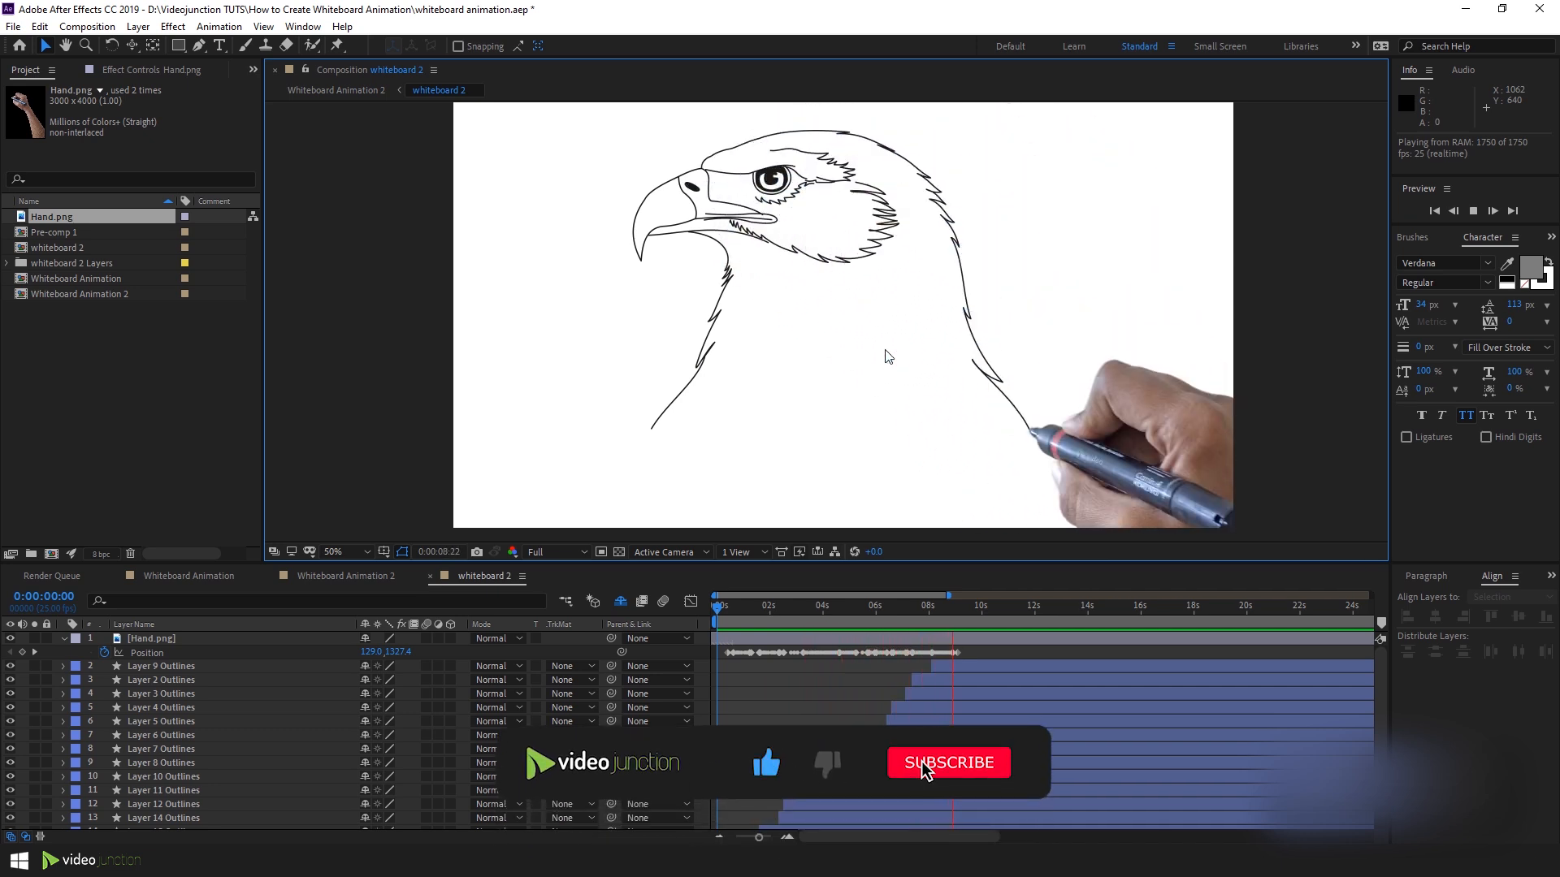
click(989, 606)
scroll(730, 295, down, 2)
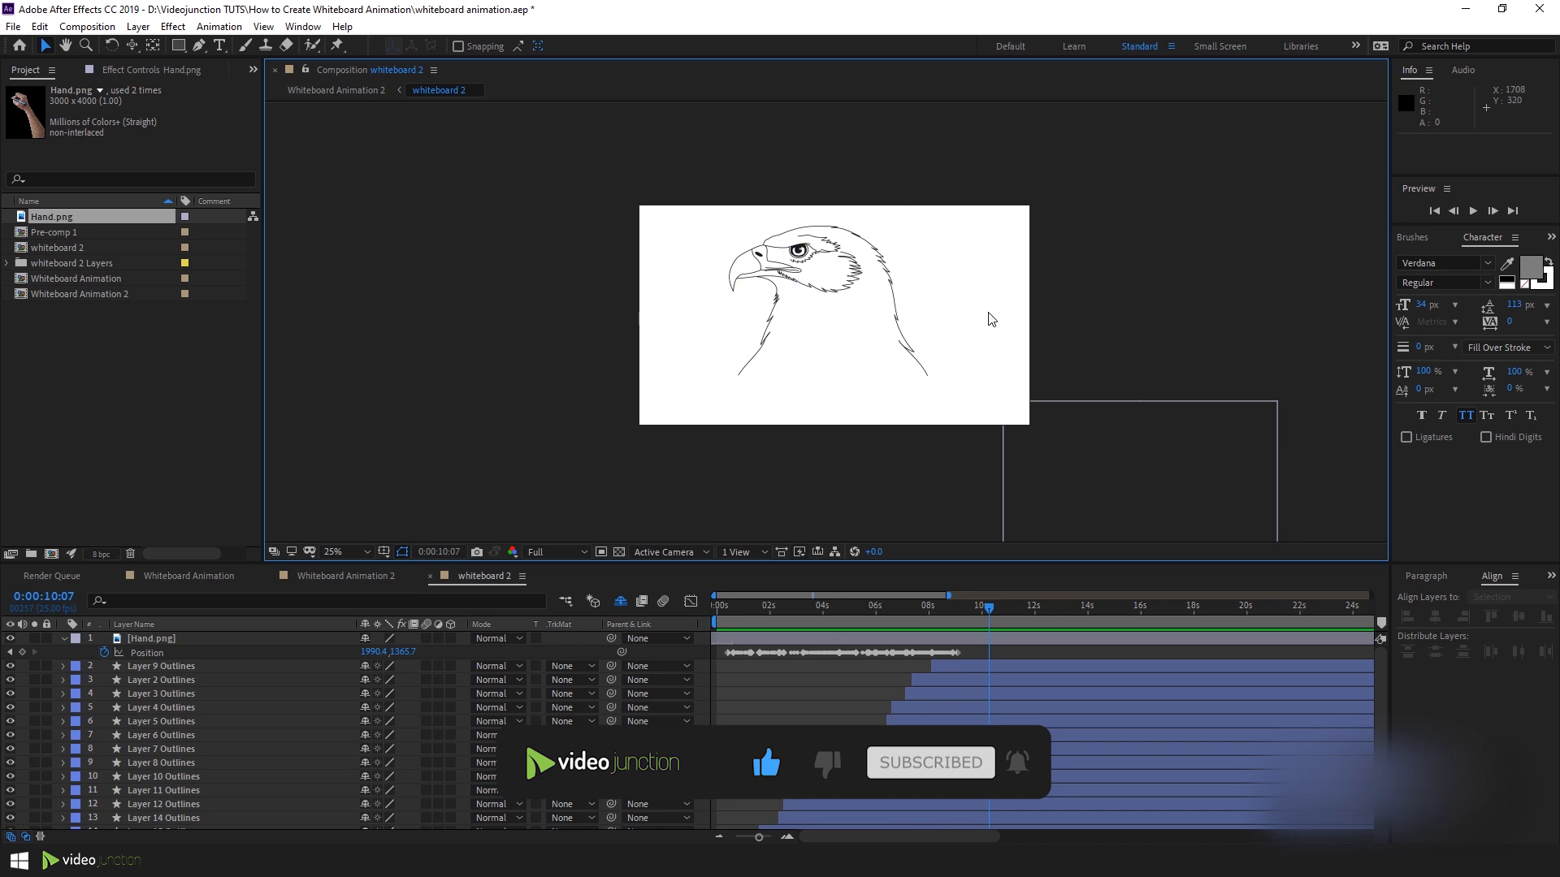